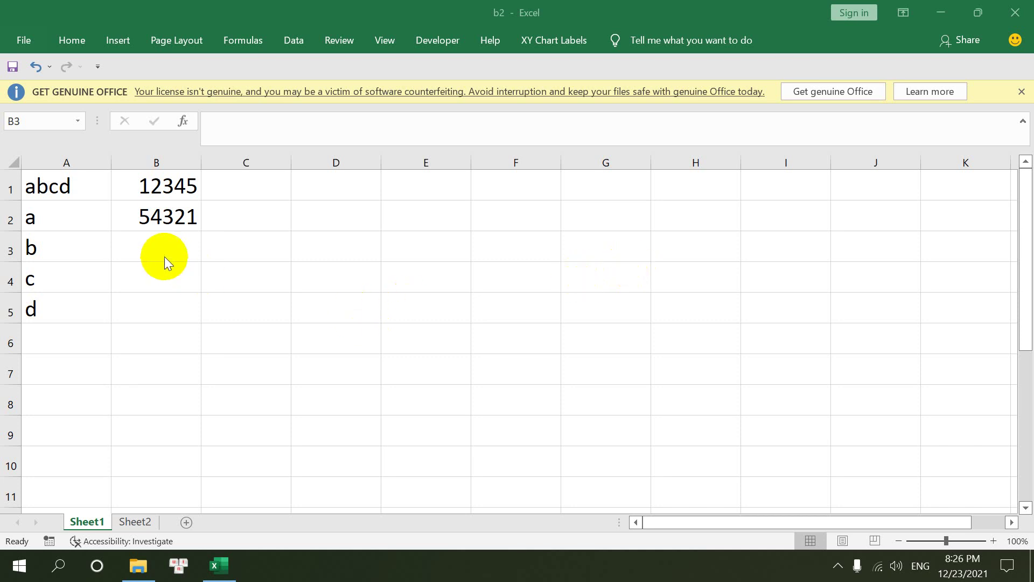
Review A1, B1 and B2, then clear B2 and the letter formulas in A2:A6
key("alt+Tab")
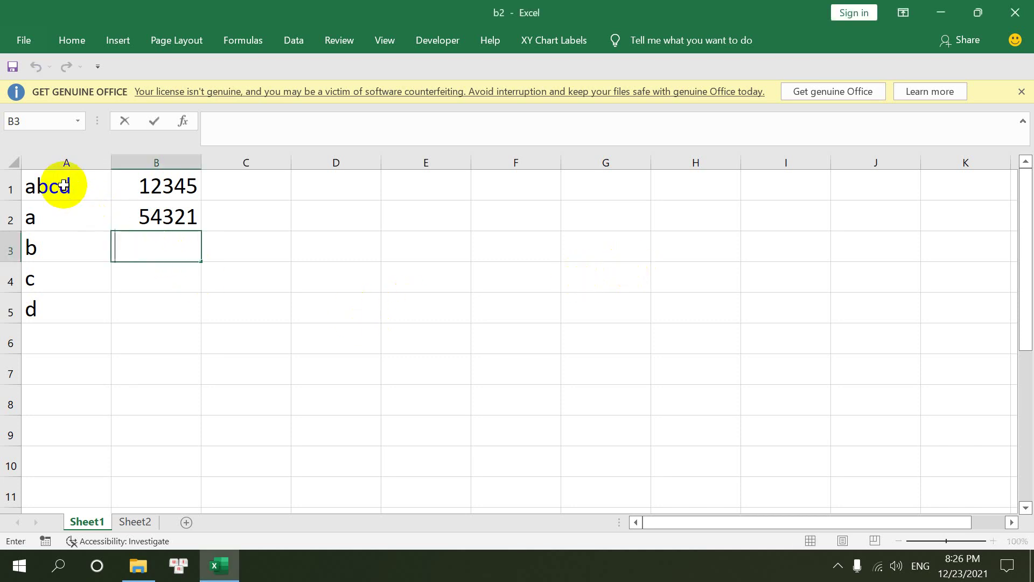
left_click(63, 186)
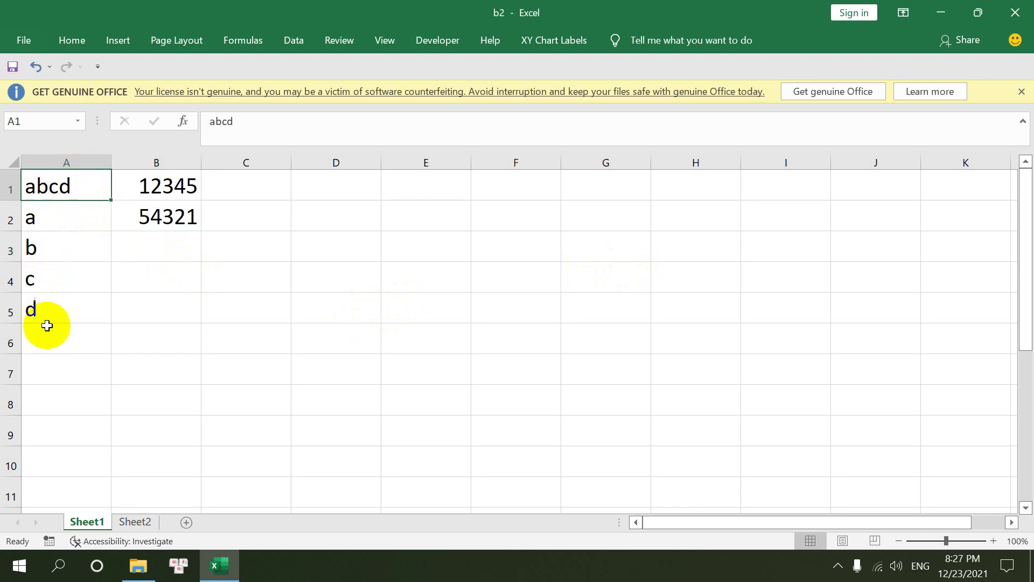
left_click(152, 185)
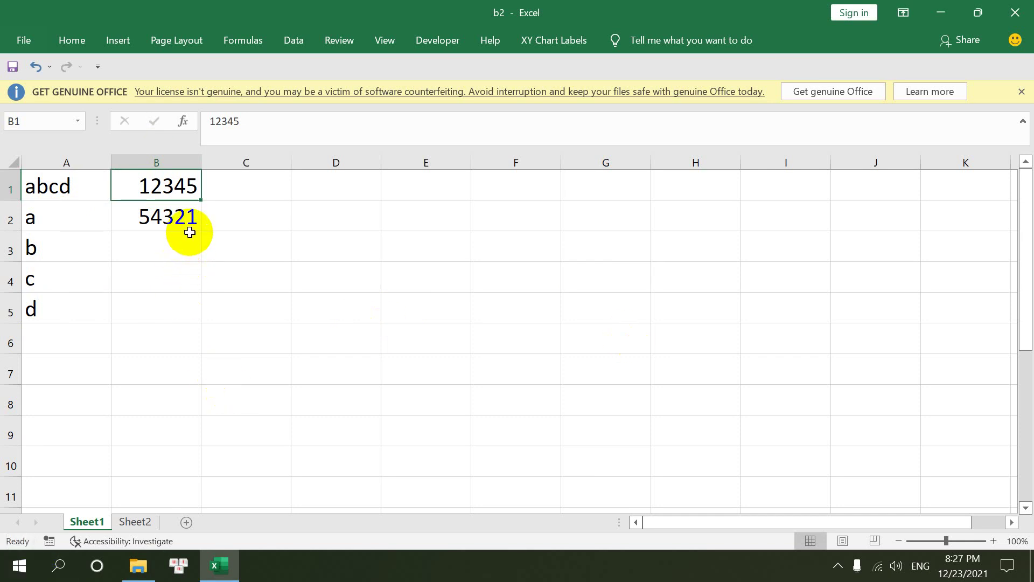
left_click(154, 212)
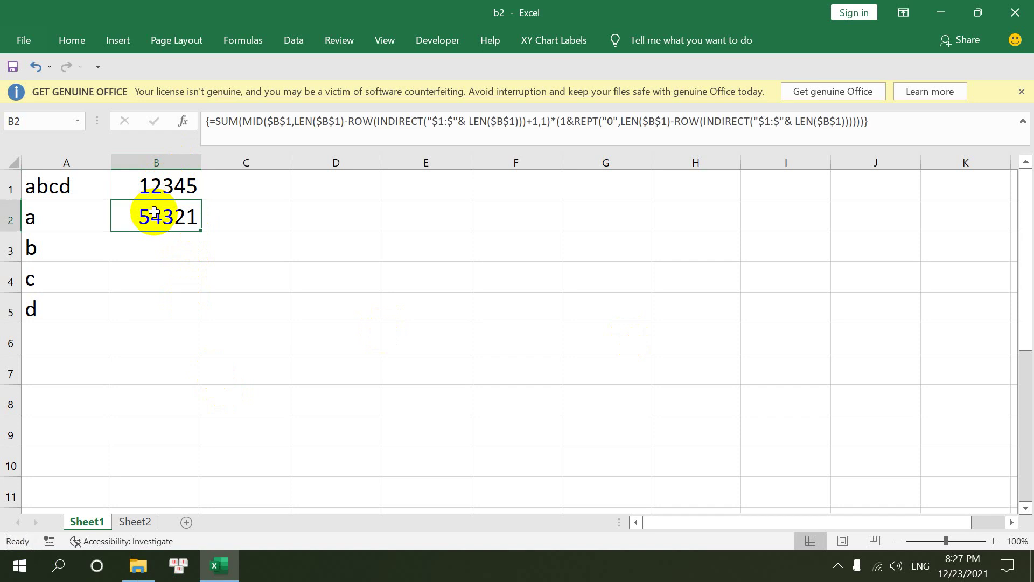
key("Delete")
left_click_drag(58, 224, 47, 332)
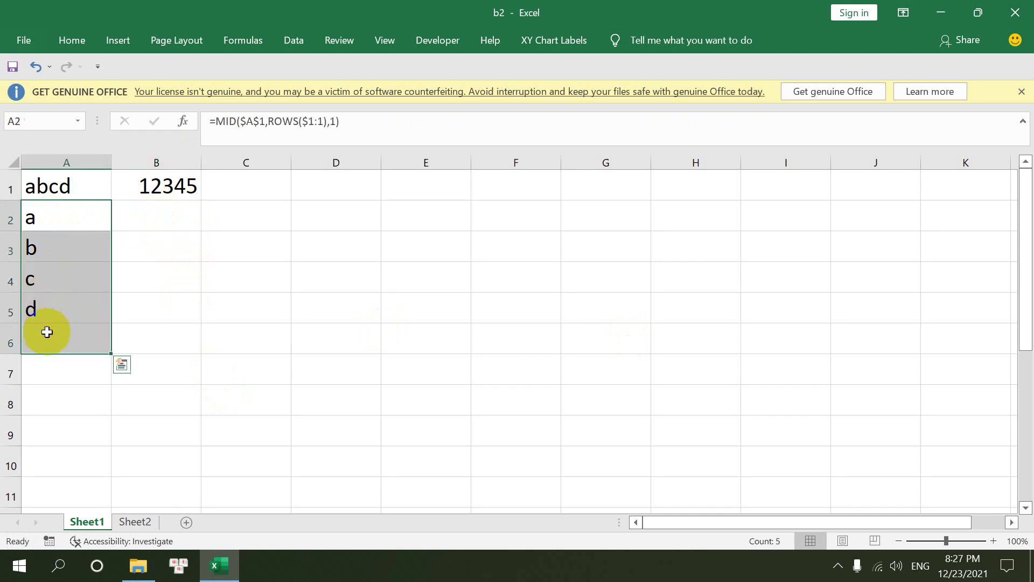
key("Delete")
Type the letters a, b, c, d into A2:A5 and begin a =MID( formula in A2
left_click(49, 208)
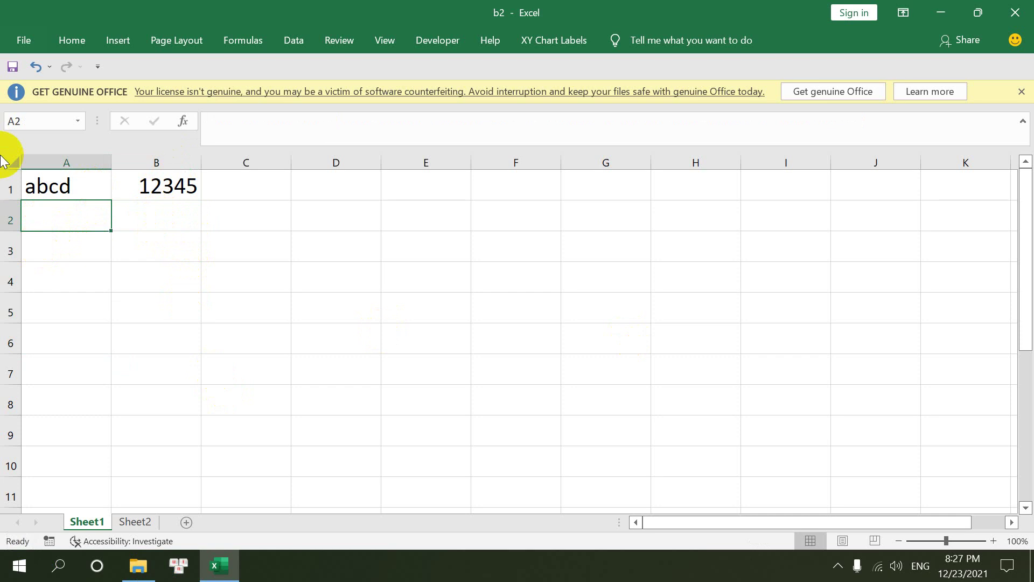
type("a")
key("Return")
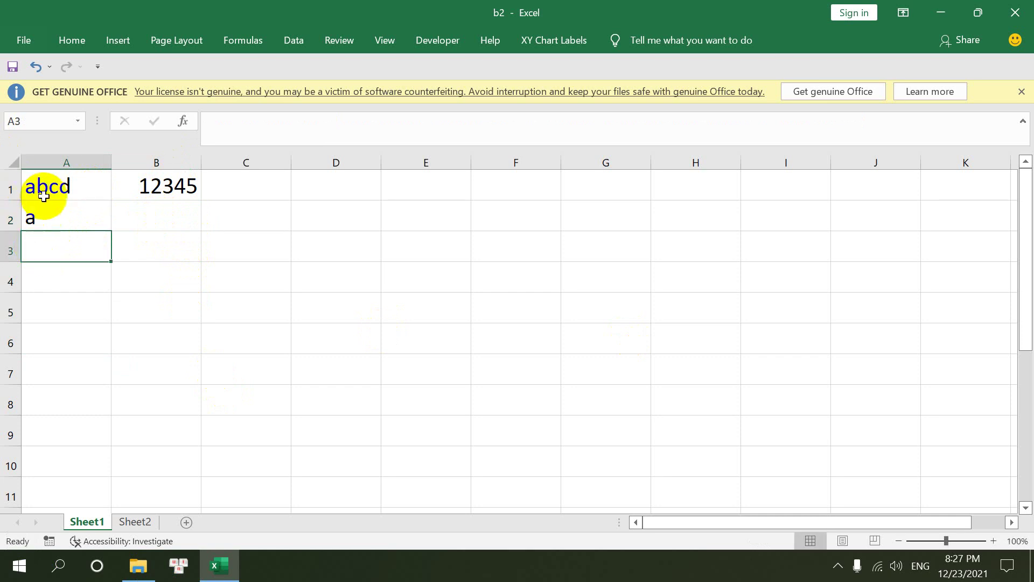
double_click(44, 196)
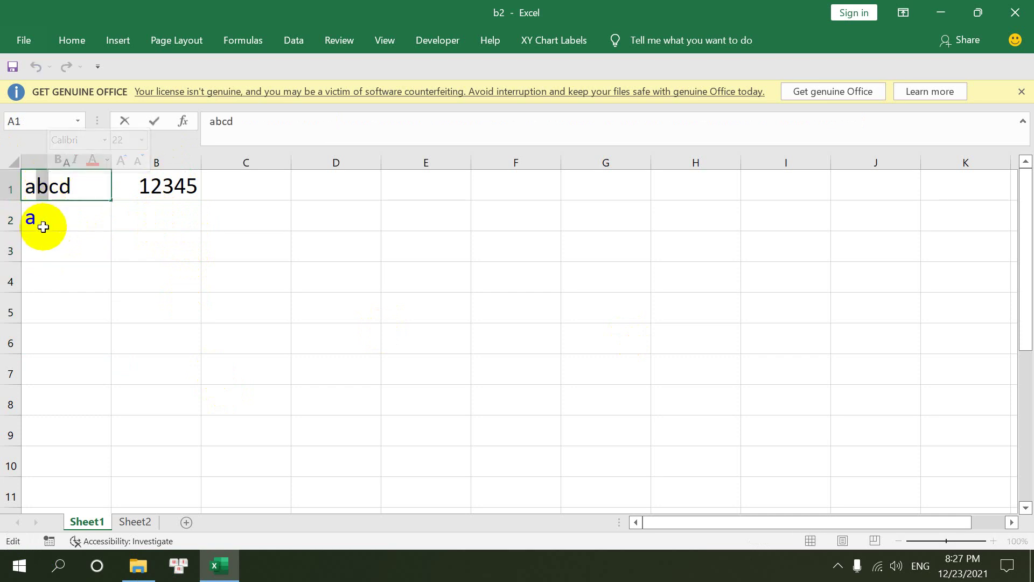
left_click(38, 245)
type("b")
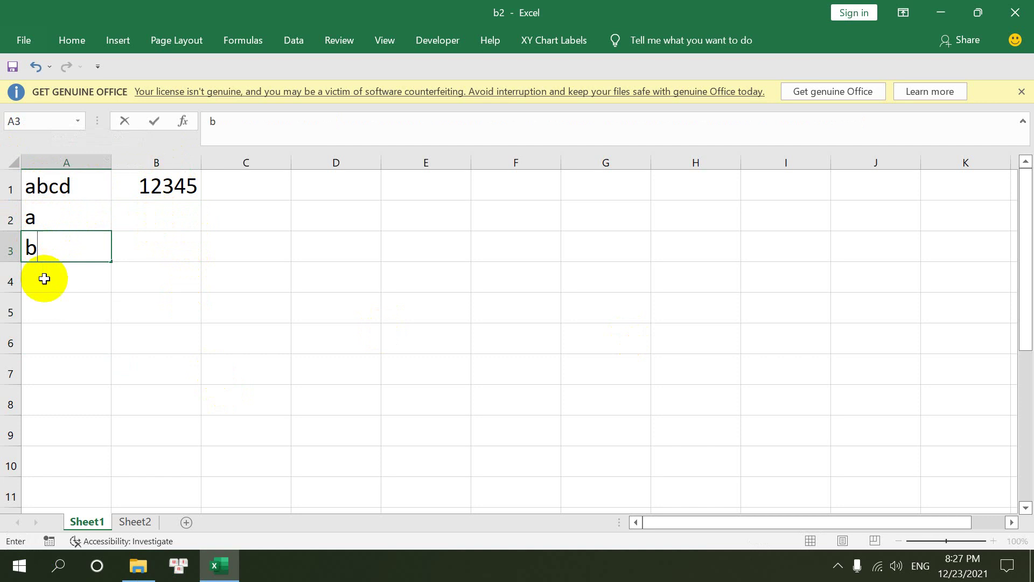
left_click(44, 278)
type("c")
left_click(40, 303)
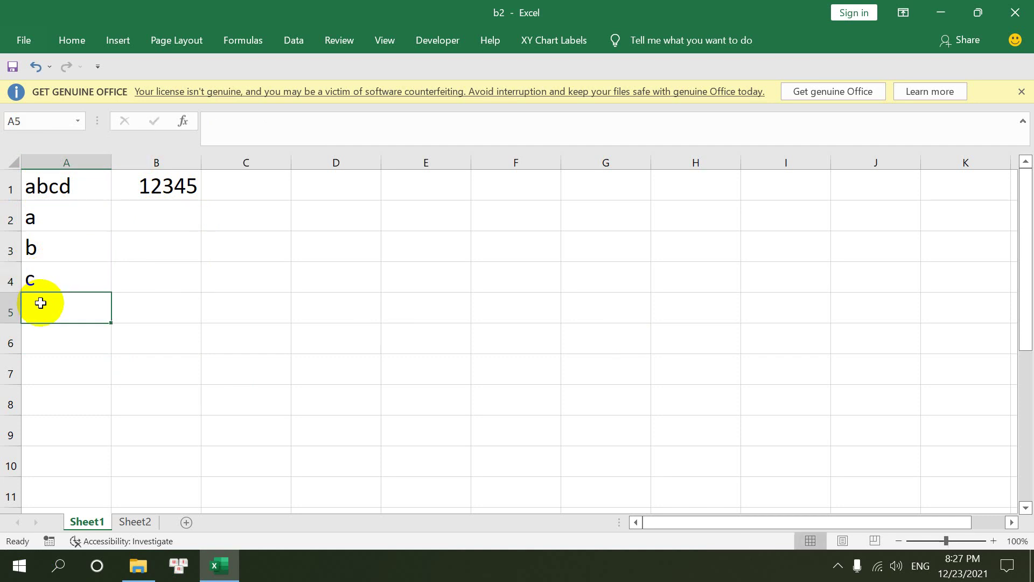
type("d")
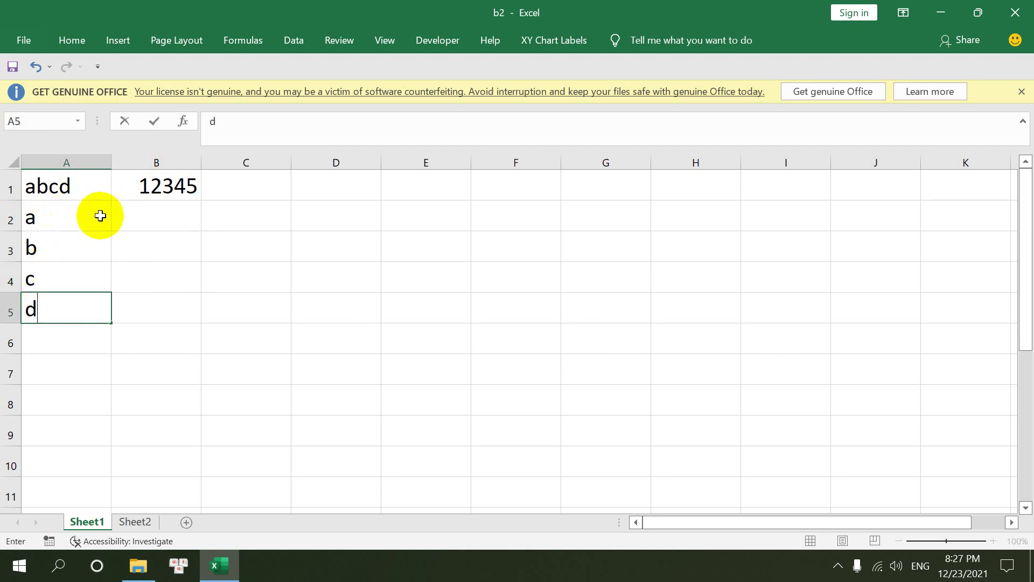
left_click(98, 216)
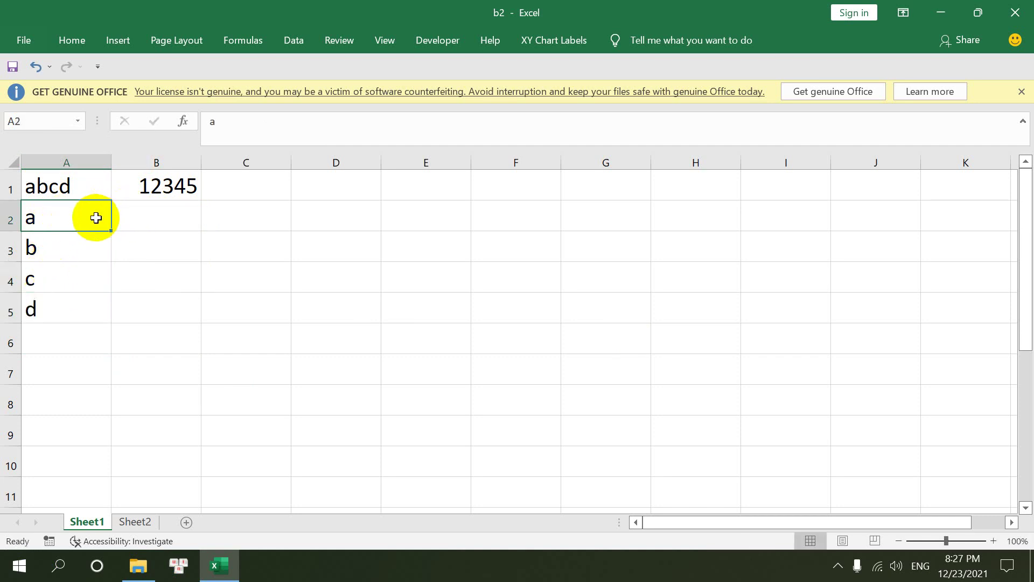
type("=mid(")
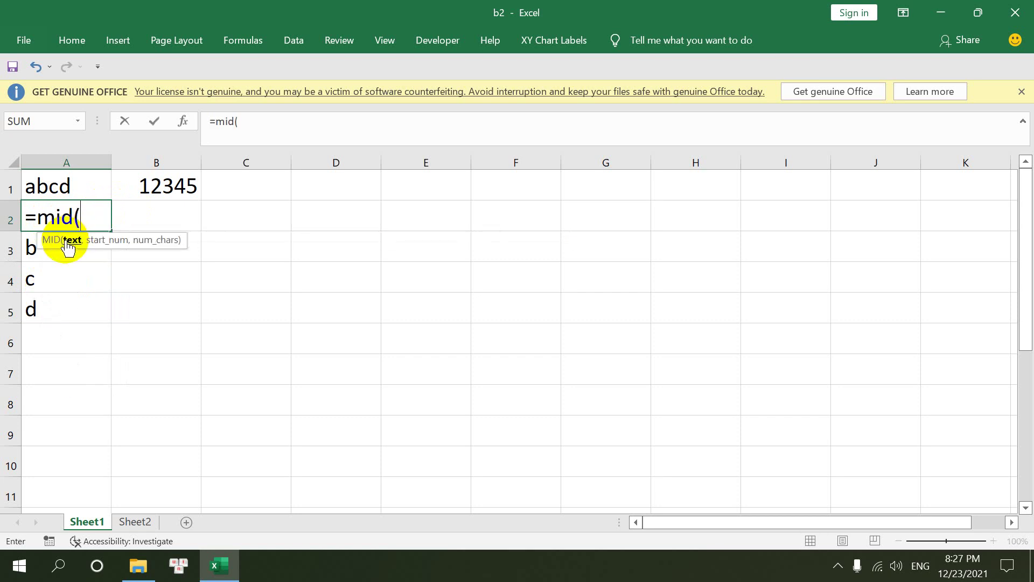
Enter =MID($A$1,1,1) in A2 and fill it down to A5
left_click(65, 189)
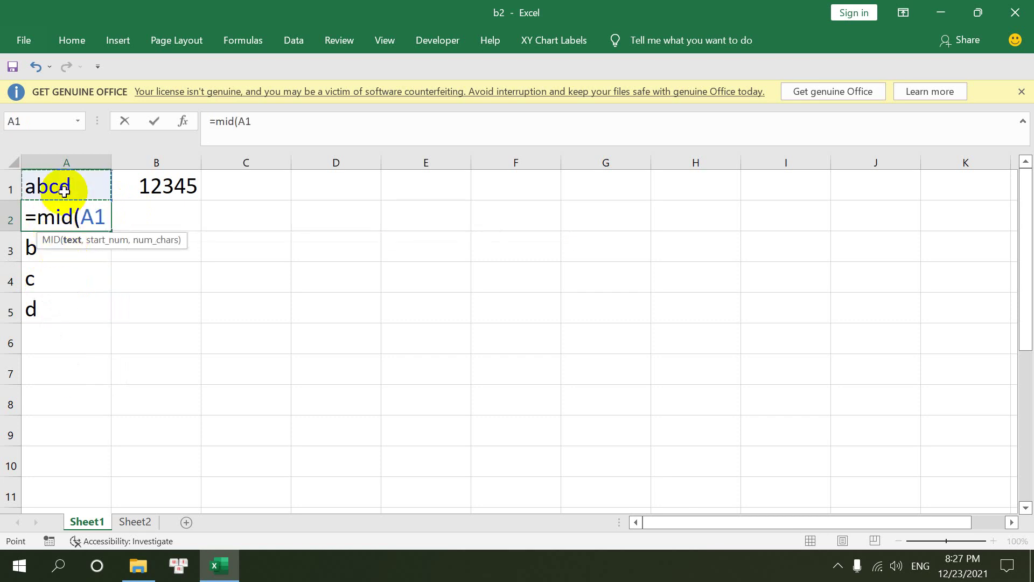
key("F4")
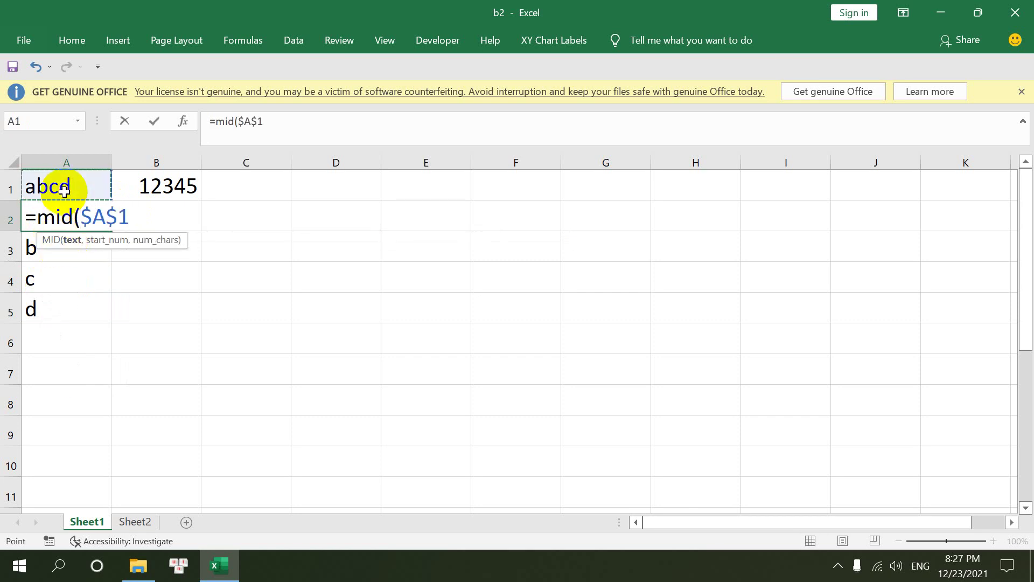
type(",1,1")
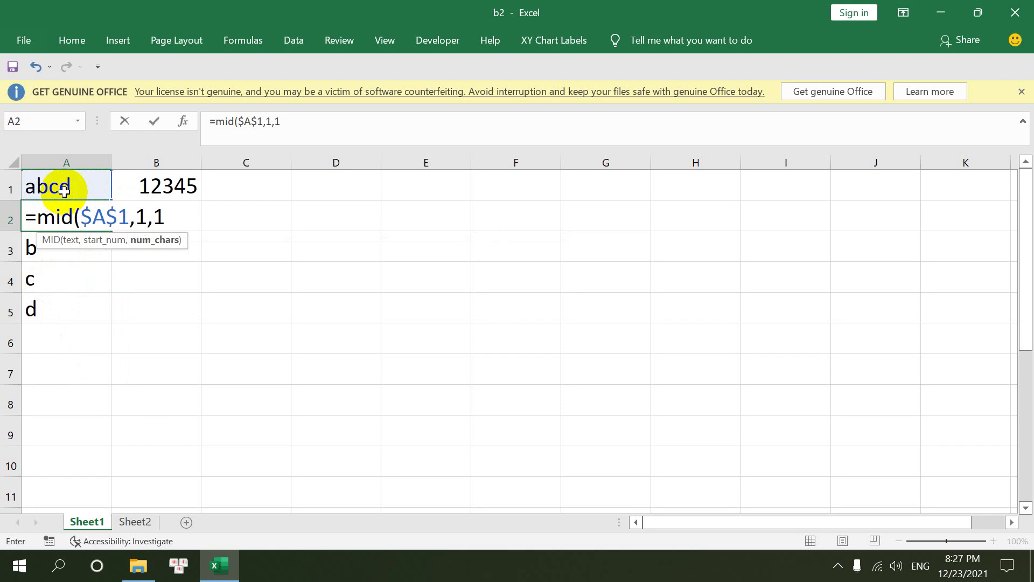
type(")")
key("Return")
left_click(99, 225)
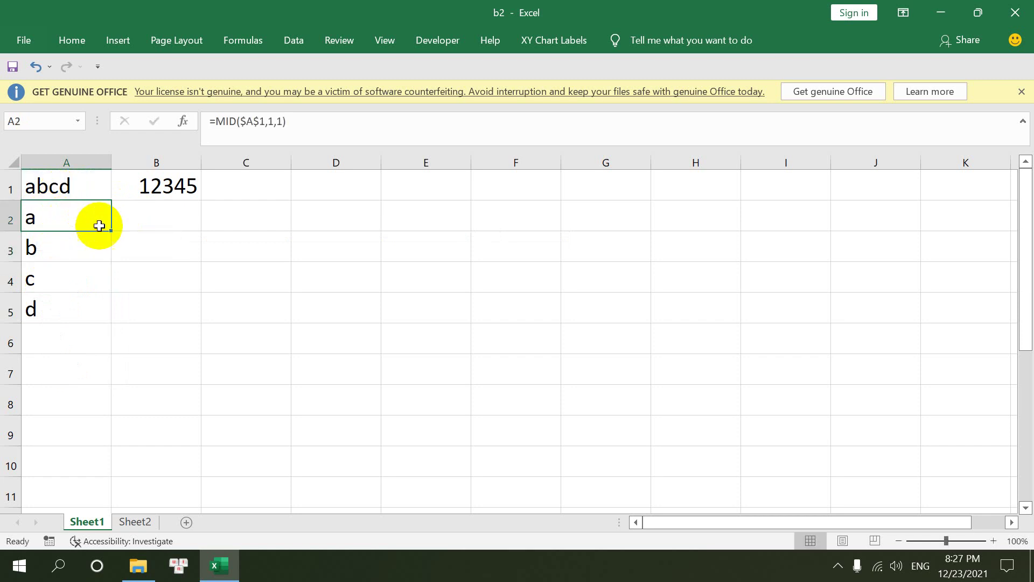
left_click_drag(110, 230, 93, 317)
Change the MID start positions in A3 and A4 to 2 and 3
left_click(97, 250)
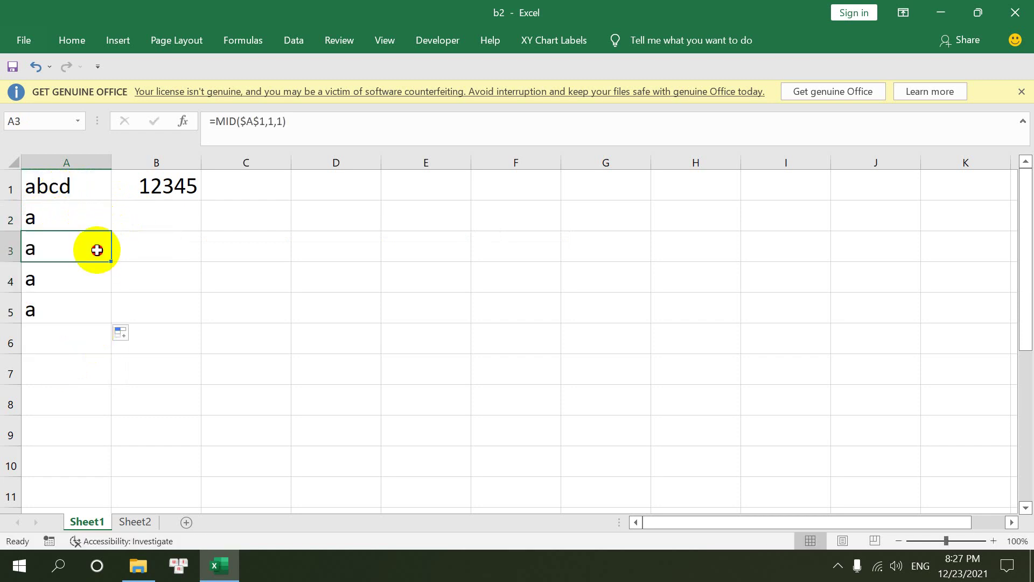
double_click(97, 249)
double_click(145, 247)
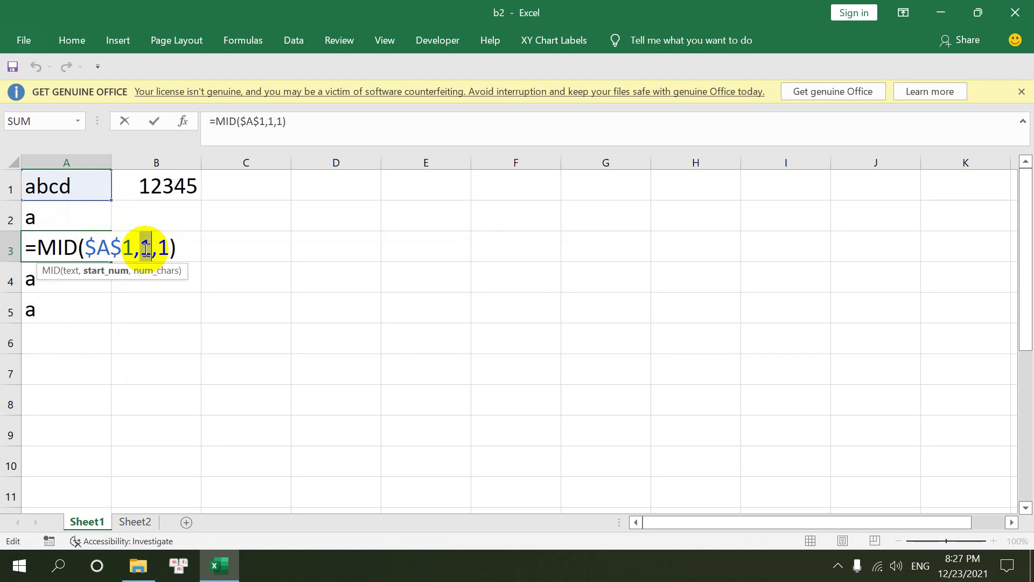
type("2")
key("Return")
double_click(49, 280)
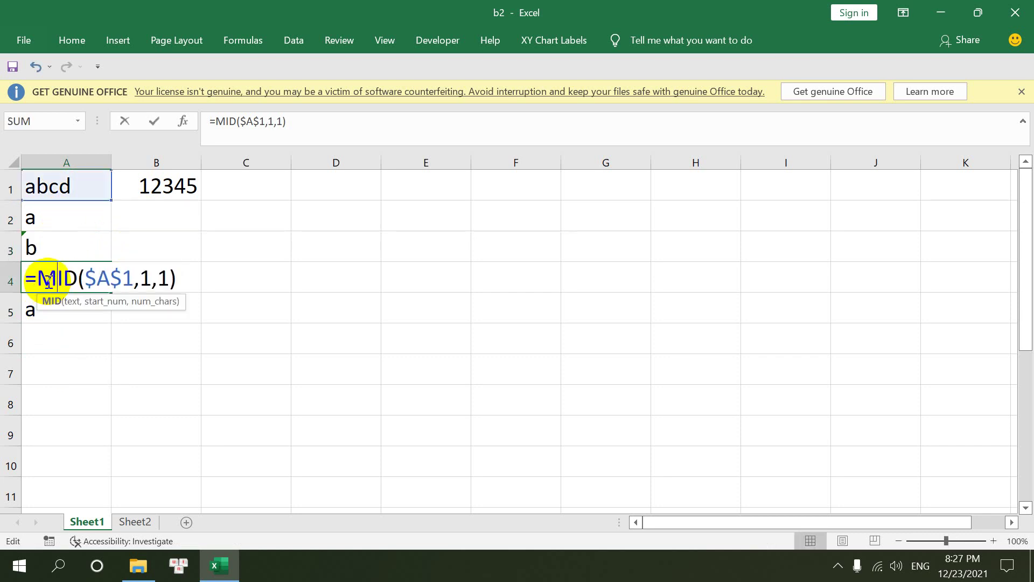
double_click(145, 278)
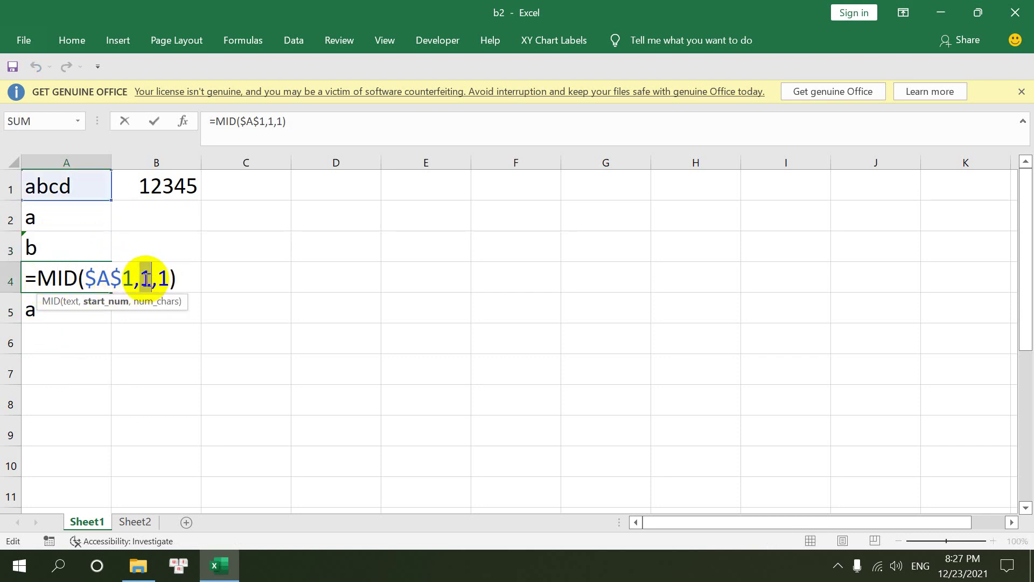
type("3")
key("Return")
Change the MID start position in A5 to 4
double_click(88, 302)
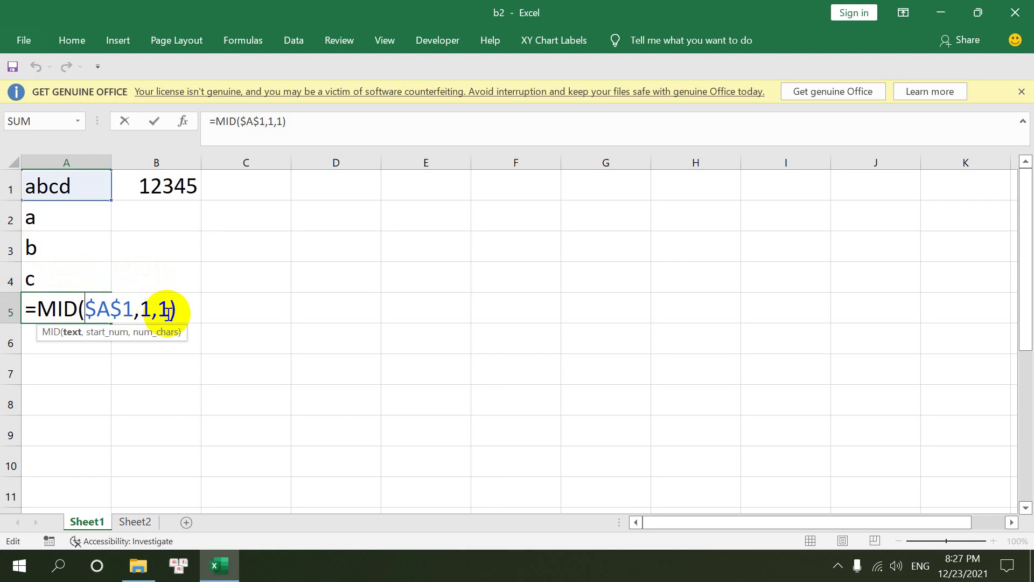
left_click(148, 313)
key("BackSpace")
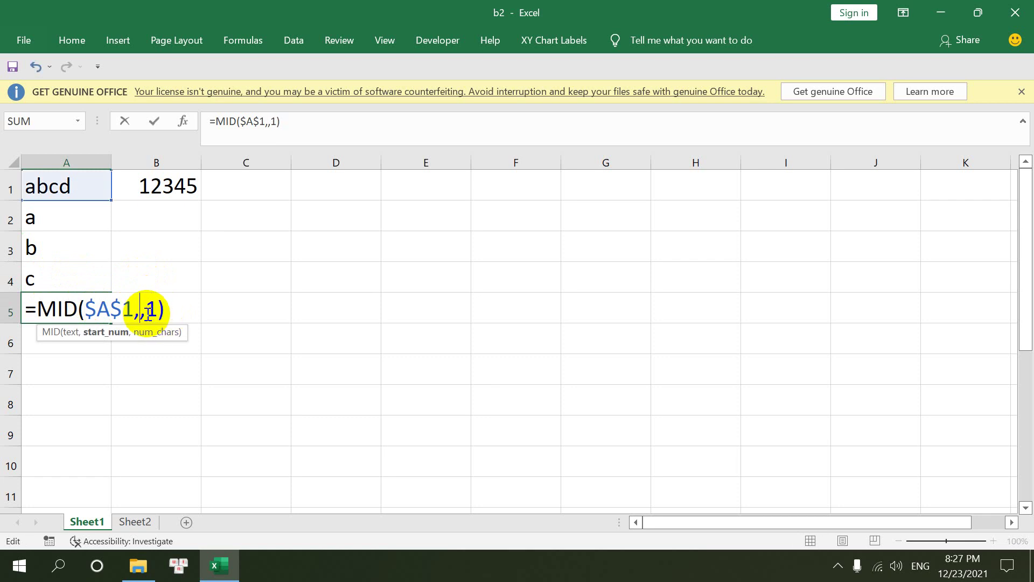
type("4")
key("Return")
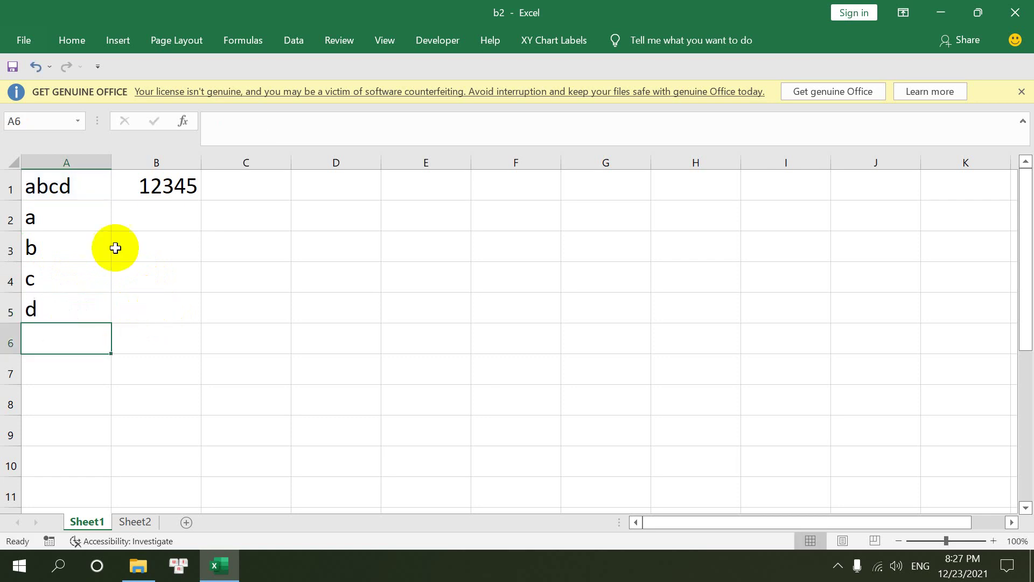
left_click(74, 213)
Type the position numbers 1, 2, 3, 4 into B2:B5
left_click(119, 209)
type("1")
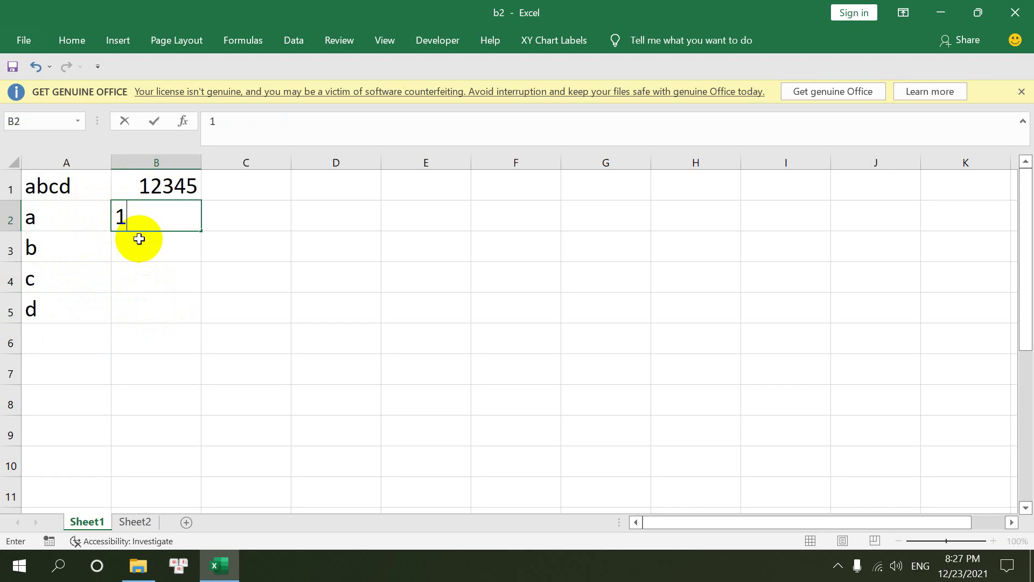
left_click(141, 248)
type("2")
left_click(147, 277)
type("3")
left_click(148, 303)
type("4")
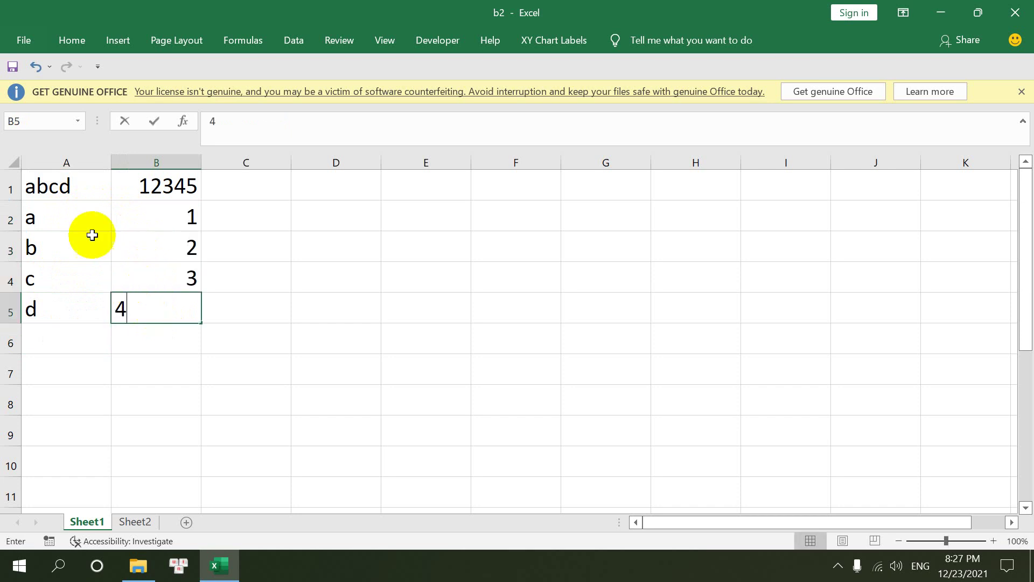
Review the MID formulas in A2 through A5 without changing them
double_click(88, 225)
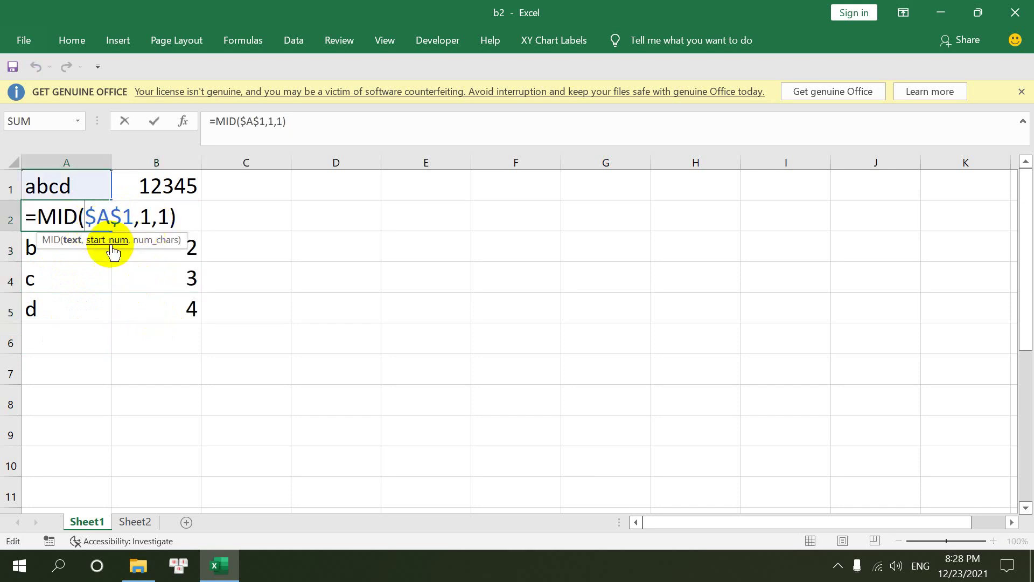
key("Return")
double_click(48, 256)
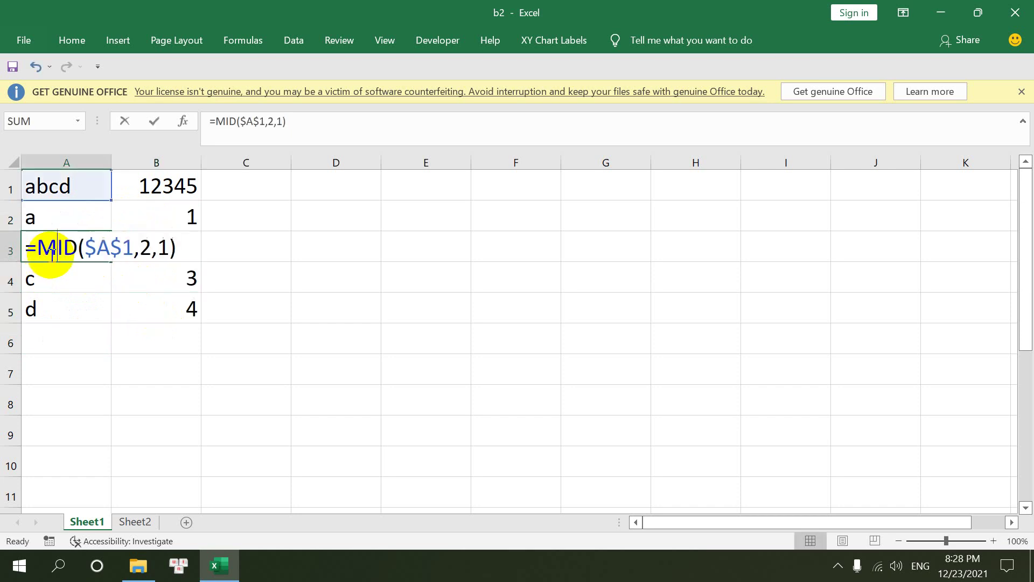
key("Return")
double_click(82, 274)
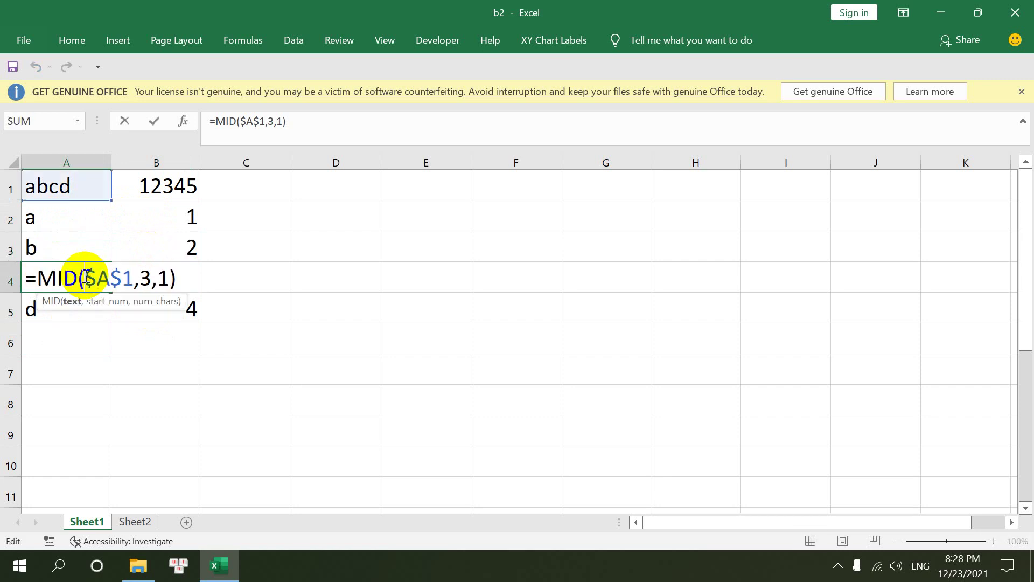
key("Return")
double_click(76, 303)
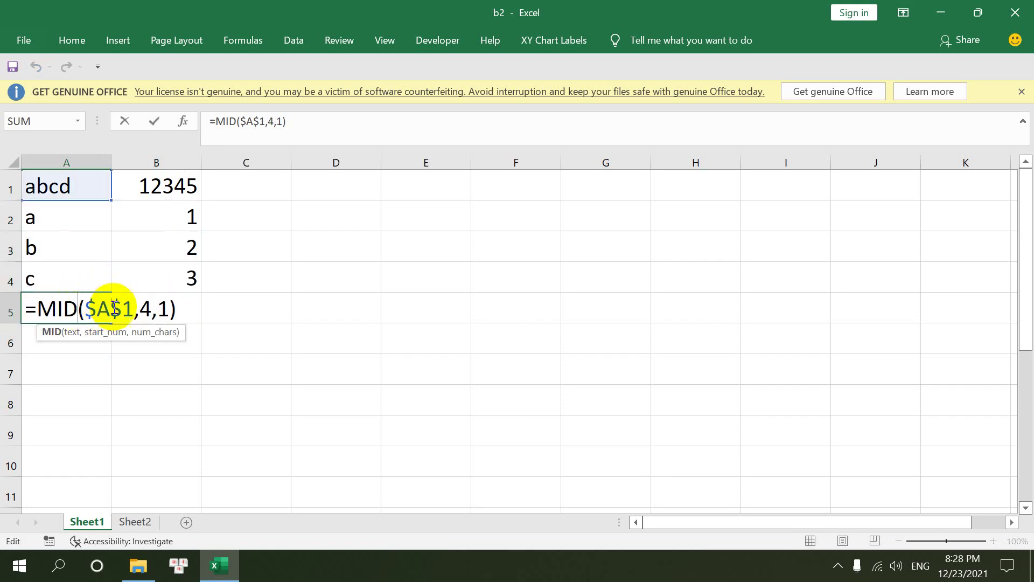
double_click(146, 309)
key("Return")
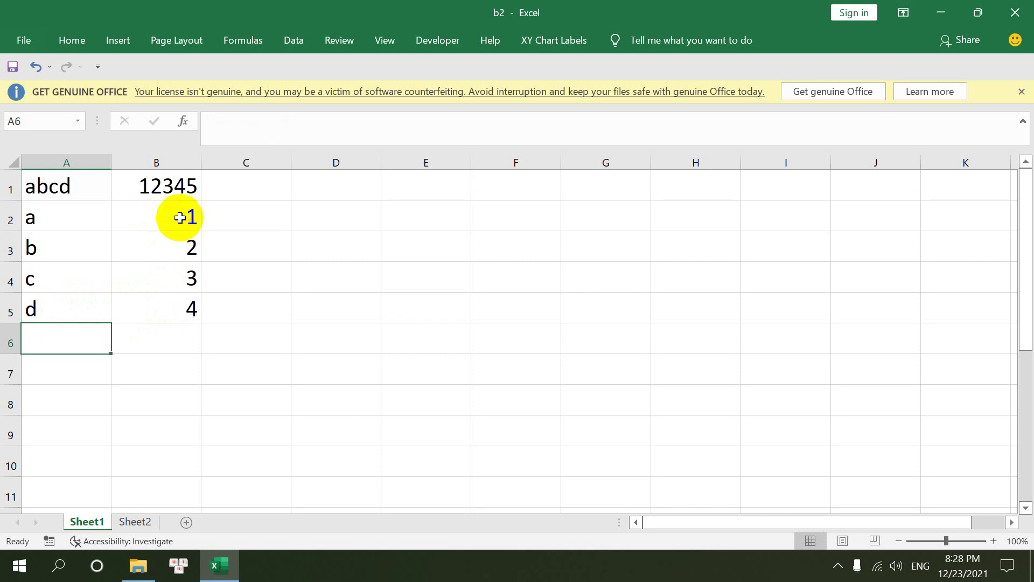
left_click(102, 217)
Enter =ROWS($1:1) in C2
left_click(213, 219)
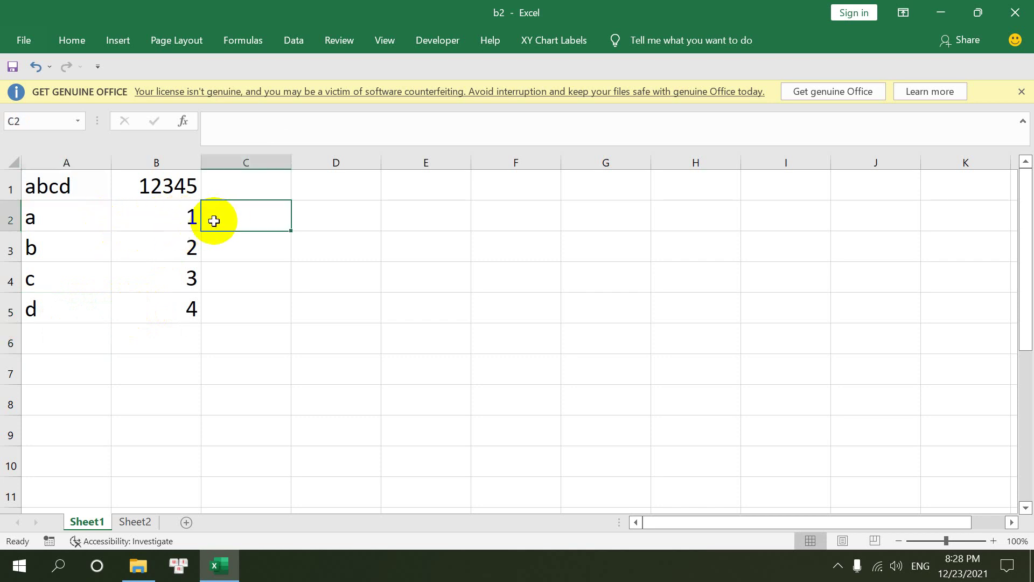
type("=rows")
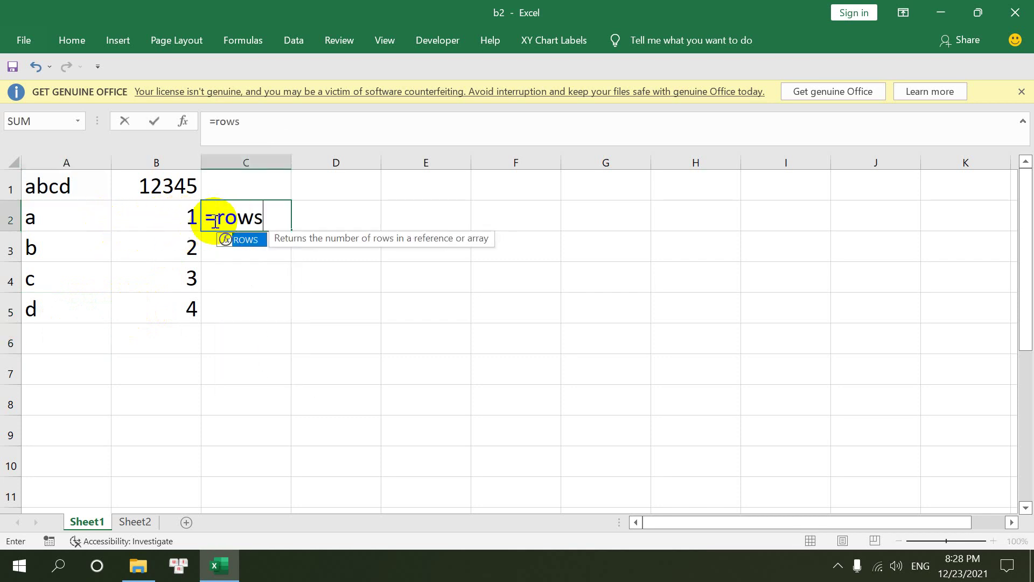
type(")")
key("BackSpace")
type("($1:!")
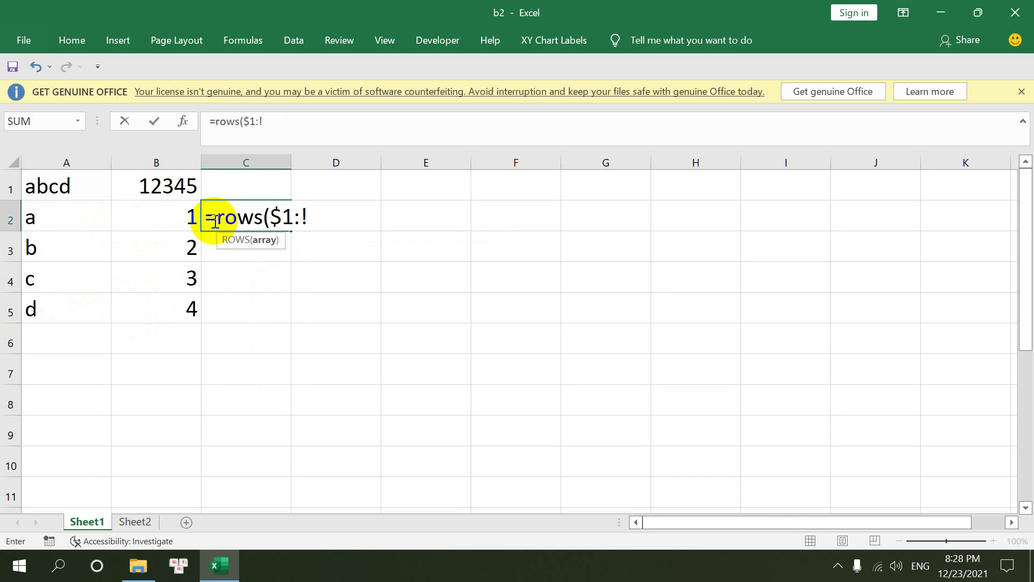
key("BackSpace")
type("1)")
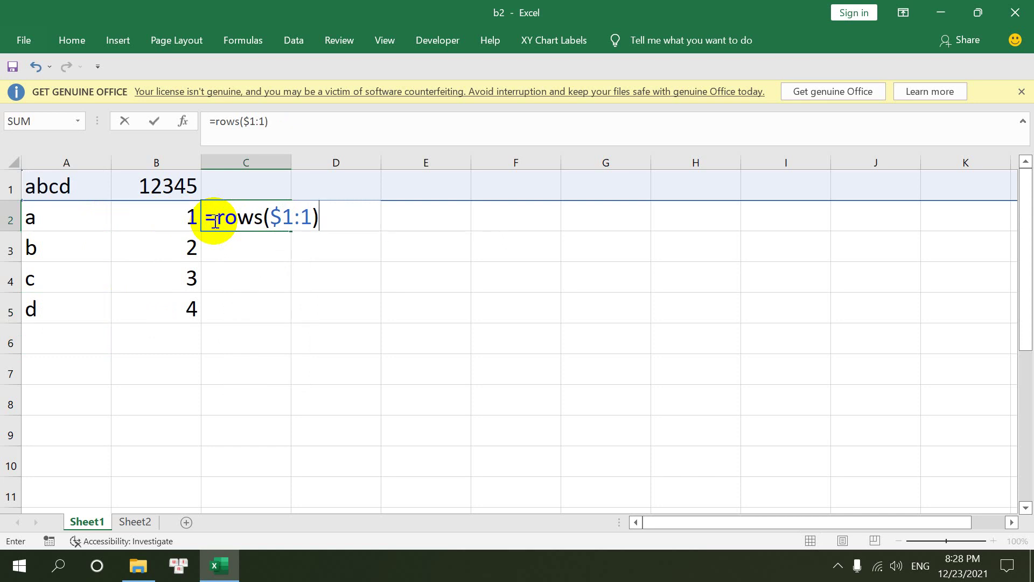
left_click_drag(269, 218, 308, 220)
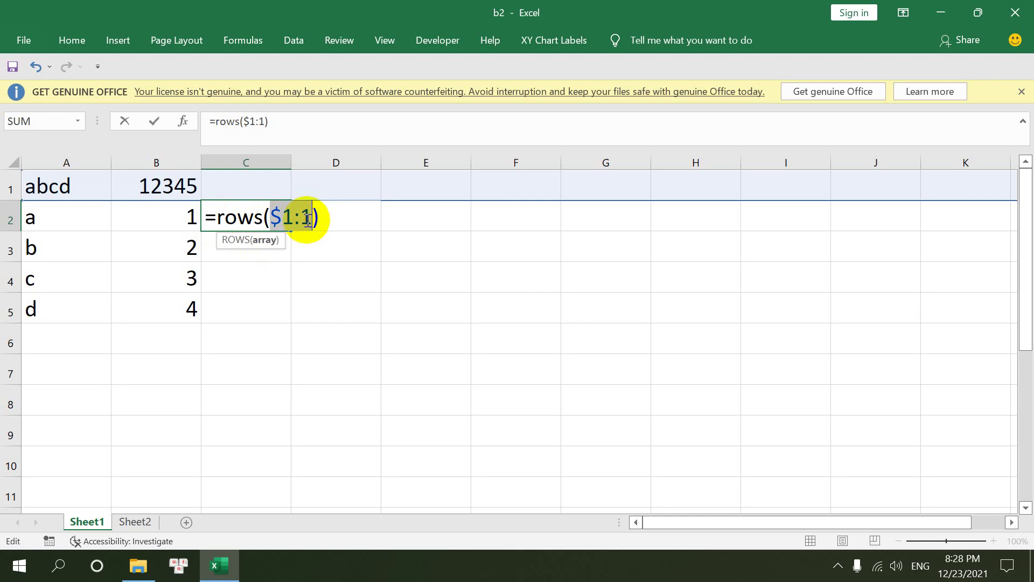
key("Return")
Fill the ROWS formula down to C5, checking each range grows up to $1:4
left_click(280, 215)
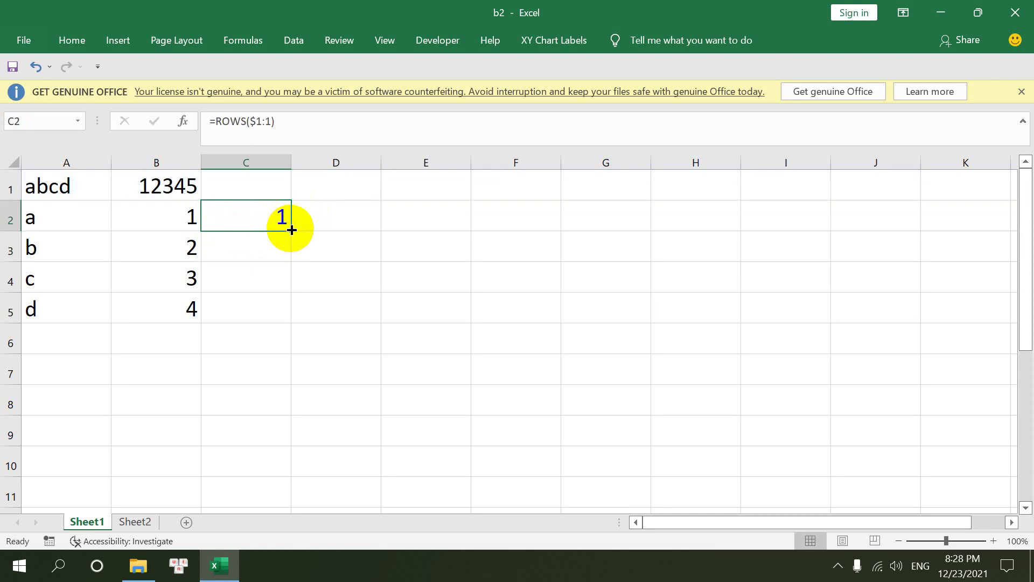
left_click_drag(292, 230, 274, 250)
double_click(274, 250)
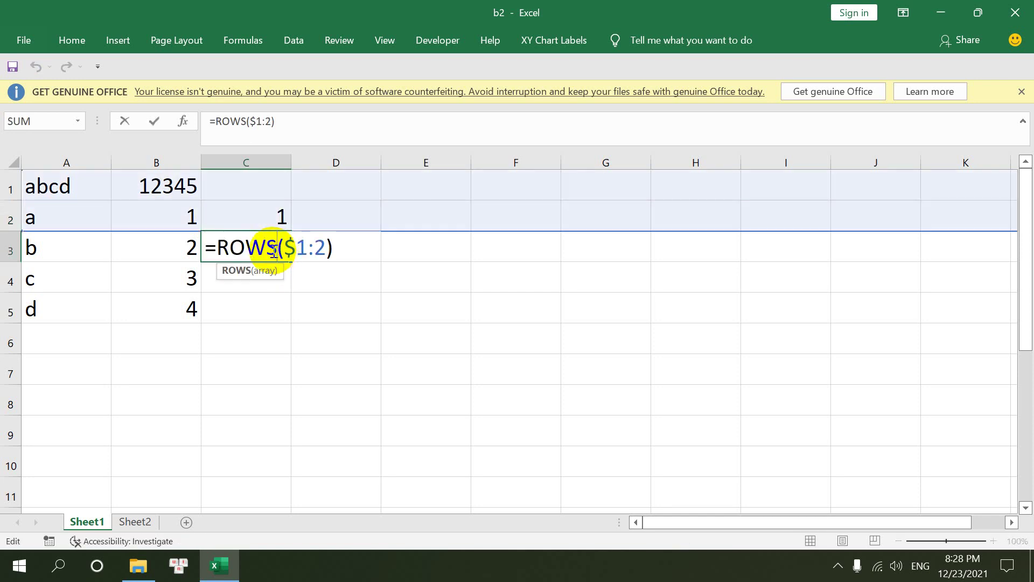
key("Return")
left_click(273, 246)
left_click_drag(291, 261, 291, 294)
double_click(277, 276)
key("Return")
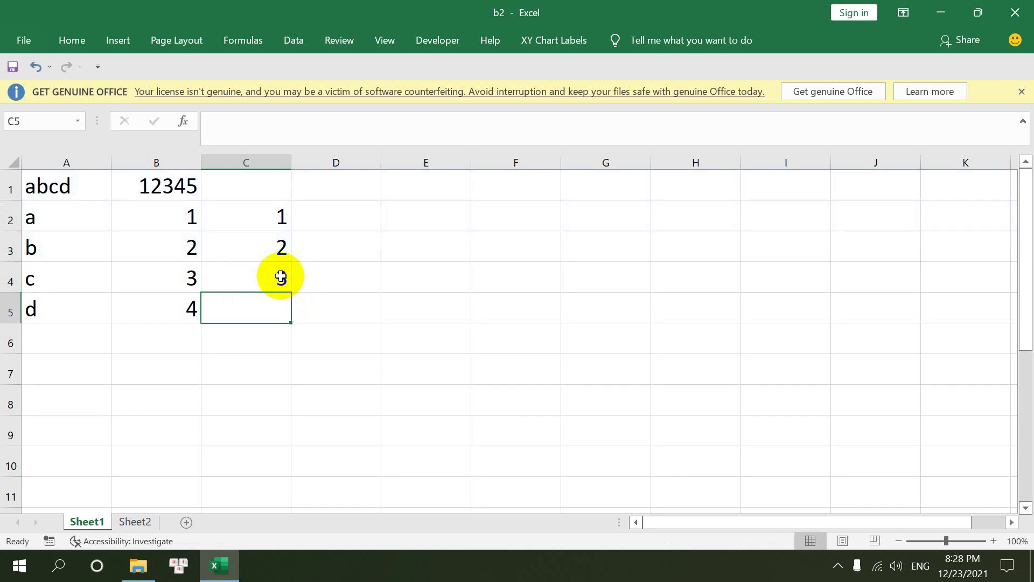
left_click(277, 279)
mouse_move(291, 292)
left_mouse_down()
mouse_move(288, 324)
mouse_move(305, 327)
left_mouse_up()
double_click(272, 307)
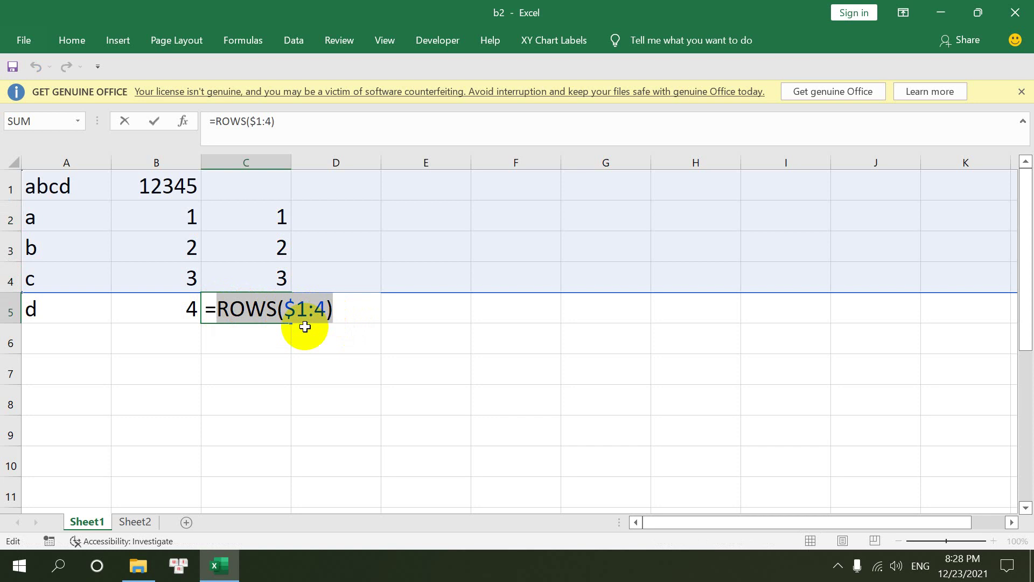
key("Return")
Highlight the ROWS($1:1) expression in C2's formula
left_click(251, 211)
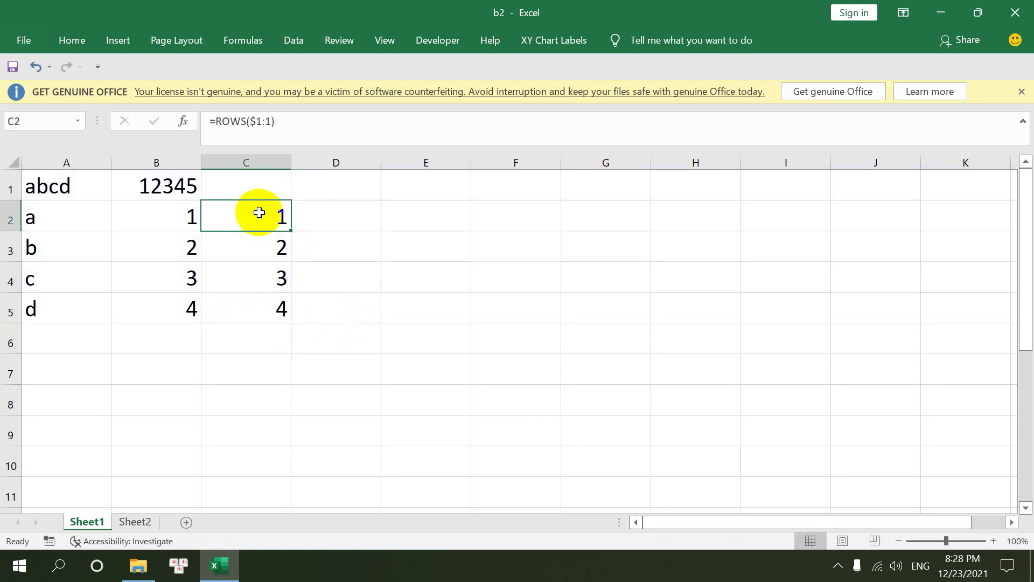
double_click(259, 212)
left_click_drag(216, 215, 360, 243)
key("ctrl+c")
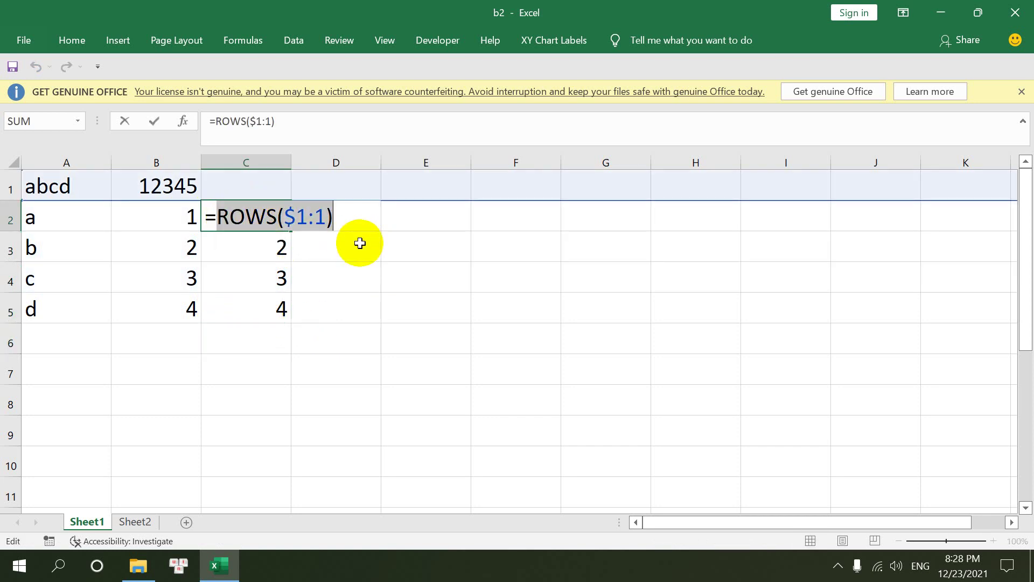
key("Return")
Replace A2's fixed start position with ROWS($1:1) and fill the formula down to A5
left_click(69, 214)
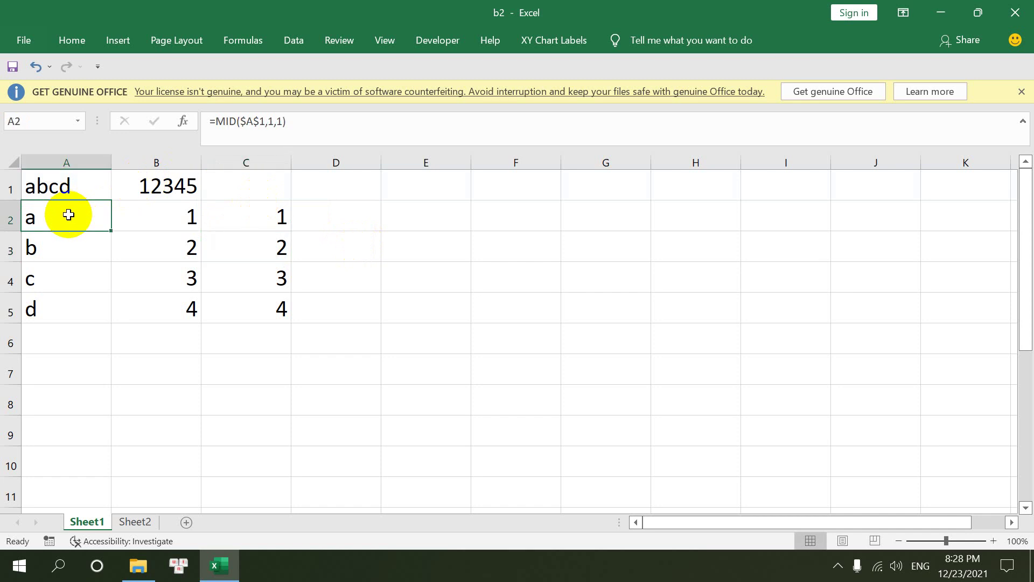
double_click(69, 214)
double_click(145, 217)
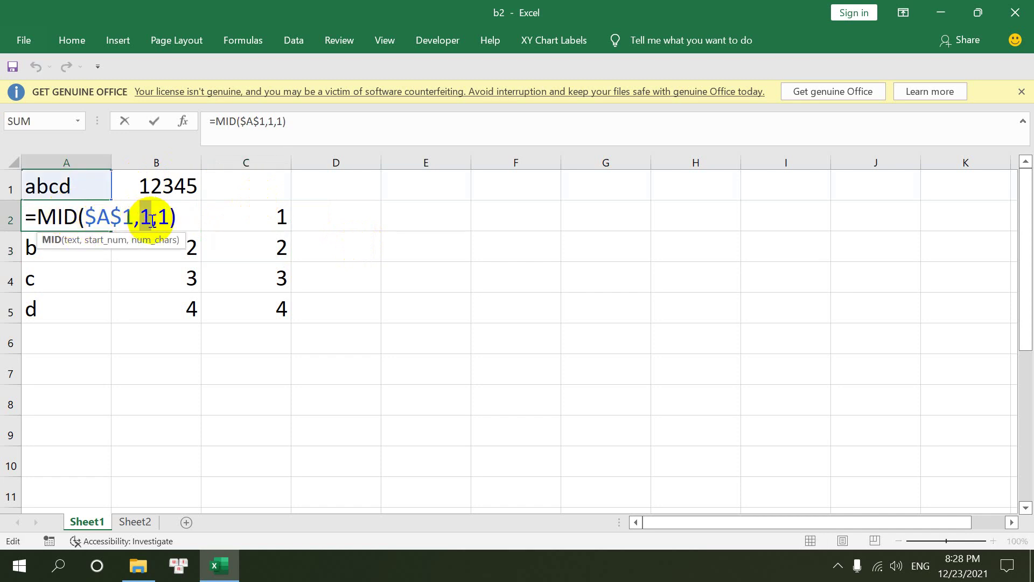
key("ctrl+v")
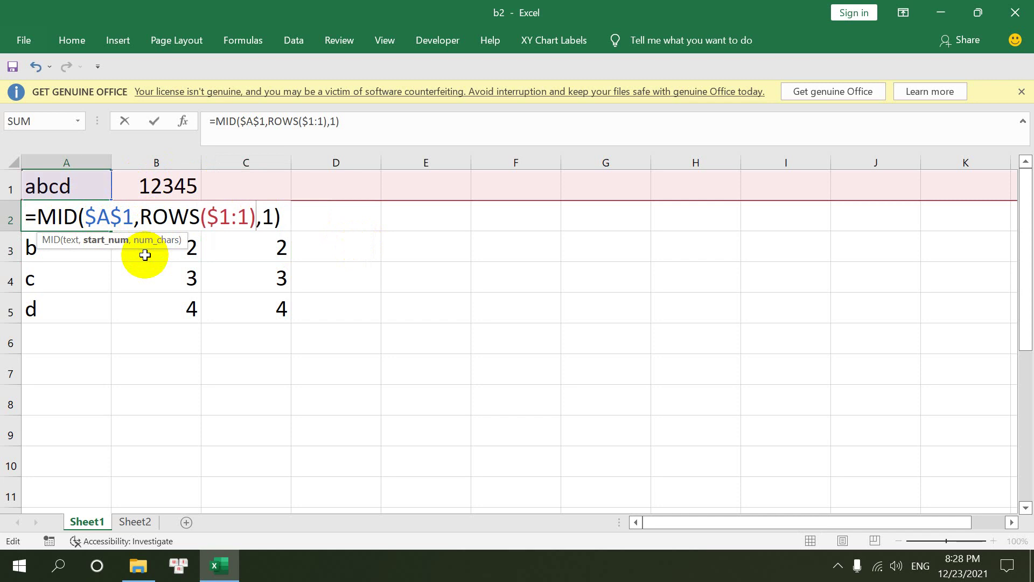
key("Return")
left_click(105, 216)
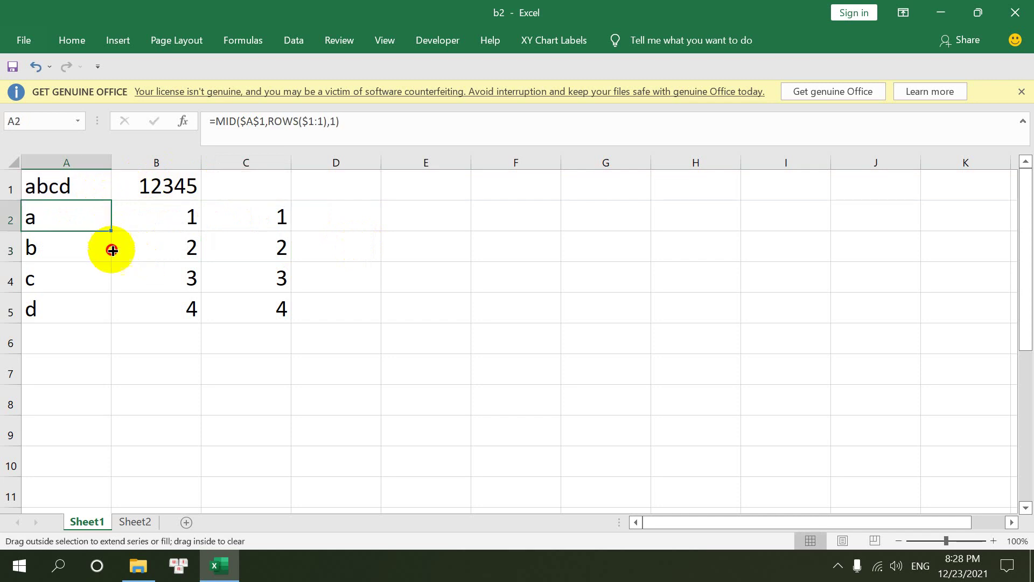
left_click_drag(112, 250, 107, 314)
Compare the ROWS start arguments in A2 and A3, then select B2:C5
double_click(85, 218)
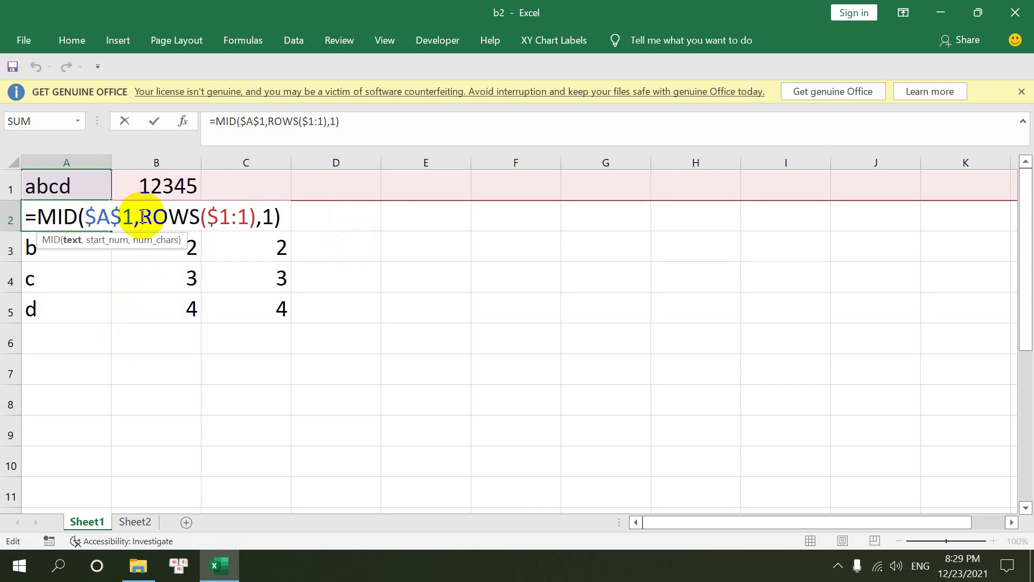
left_click_drag(139, 218, 254, 222)
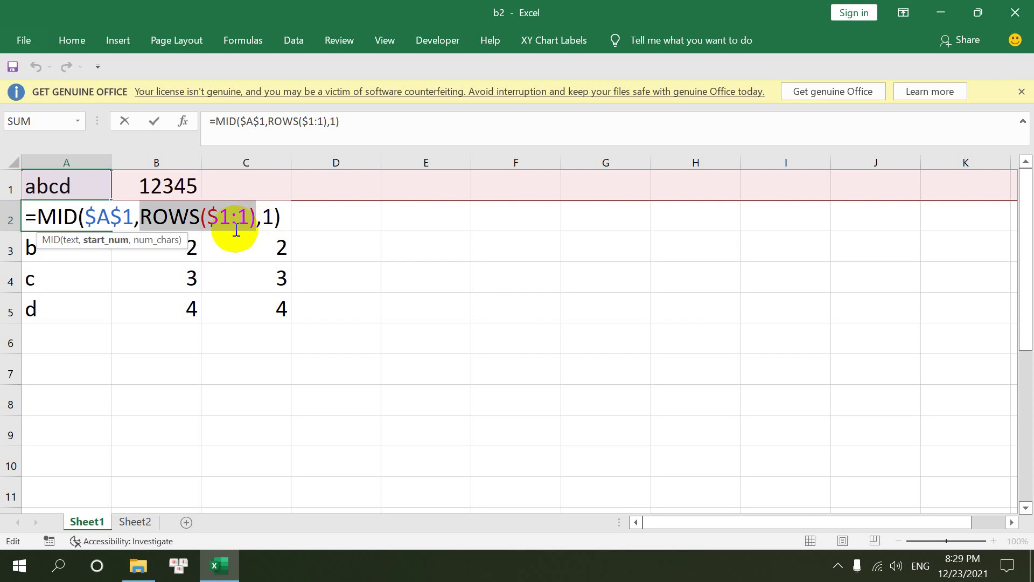
key("Return")
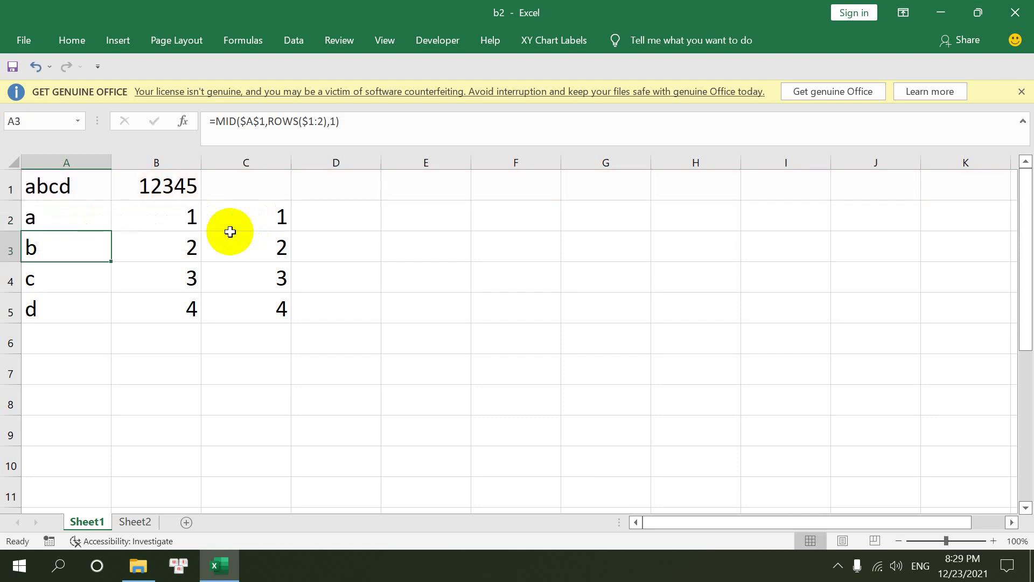
double_click(76, 237)
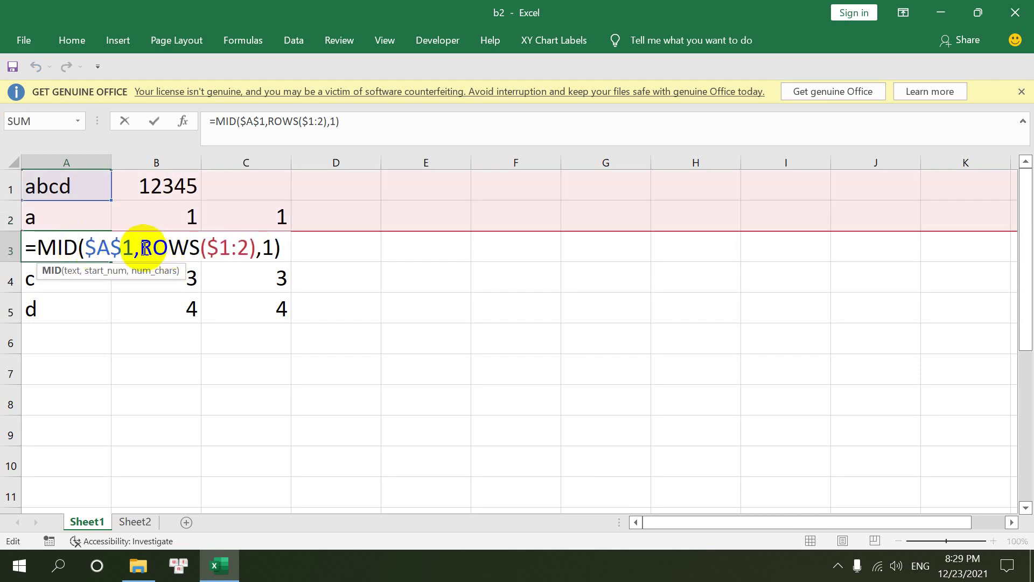
left_click_drag(141, 247, 236, 253)
key("Return")
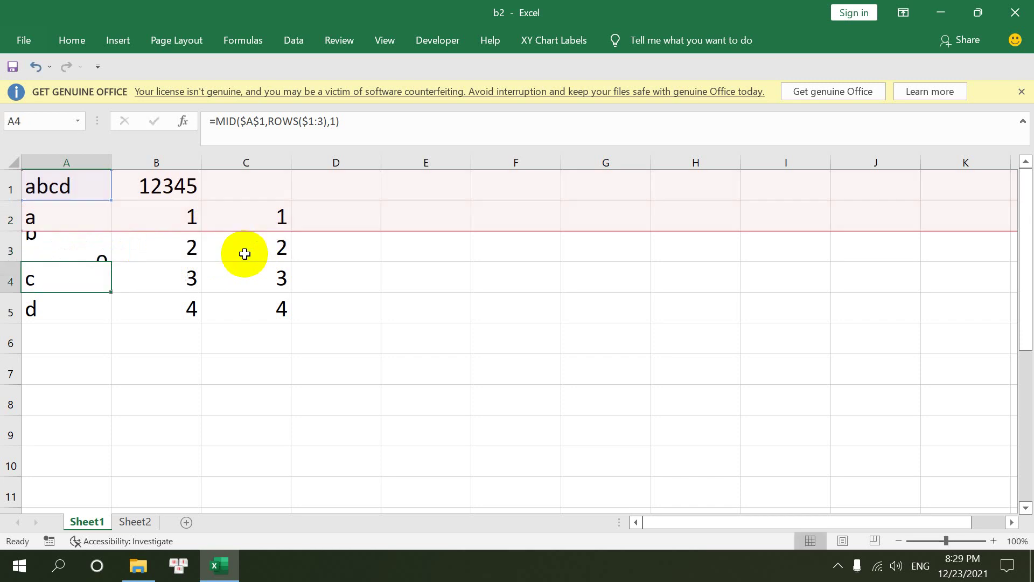
double_click(85, 218)
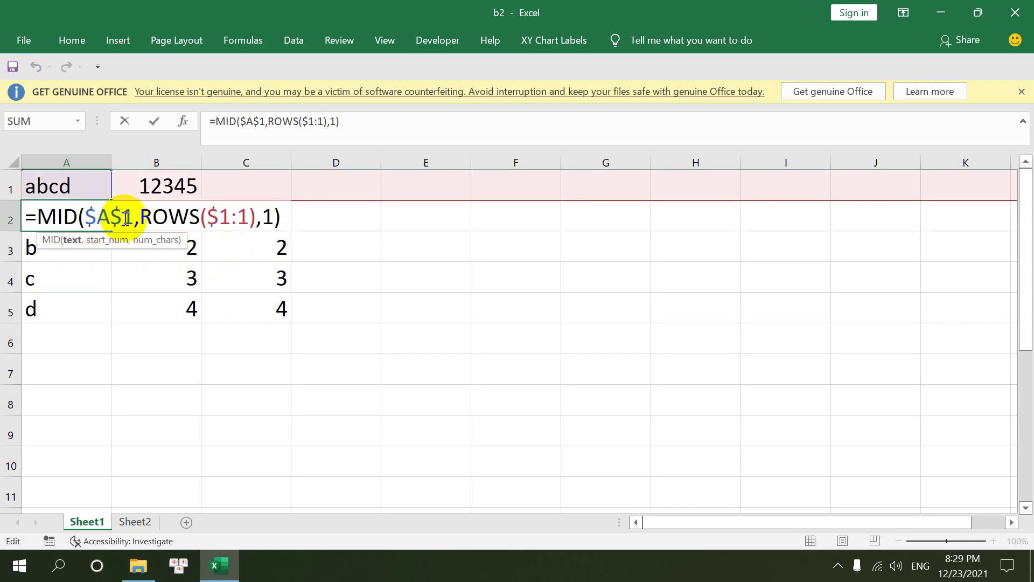
left_click_drag(140, 218, 257, 217)
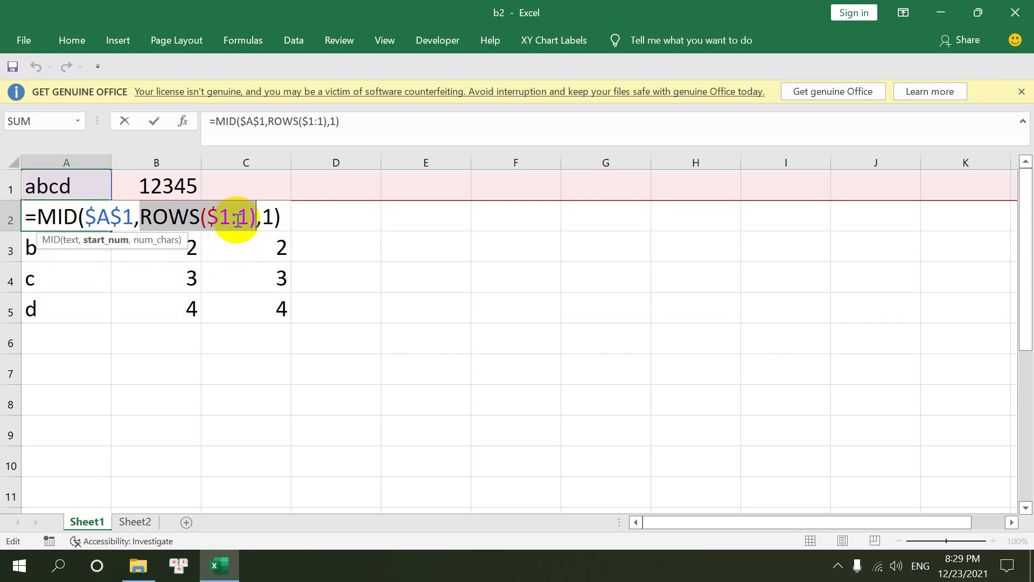
key("Return")
left_click_drag(147, 210, 239, 311)
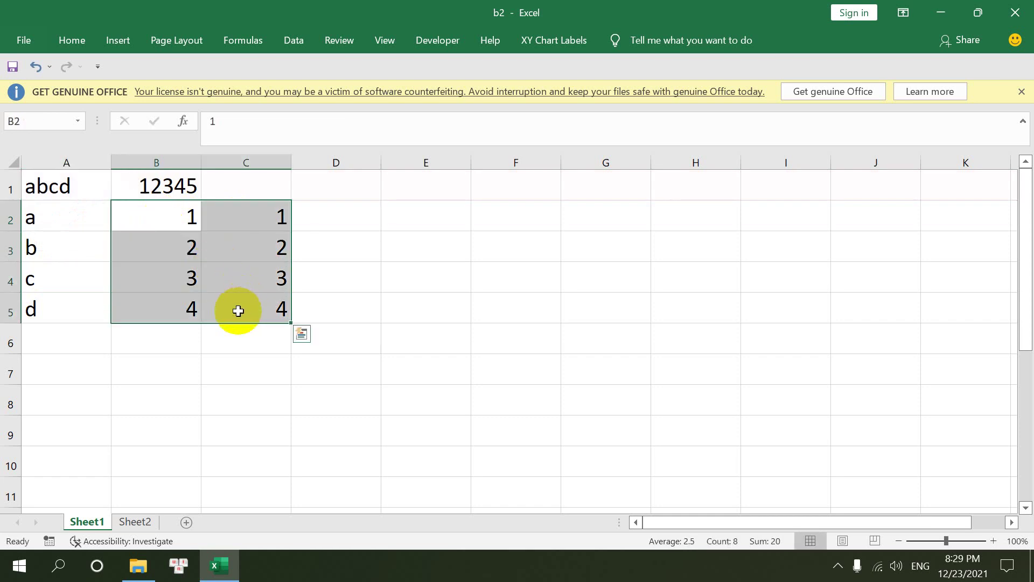
Clear the helper numbers and delete column A so 12345 moves to A1
key("Delete")
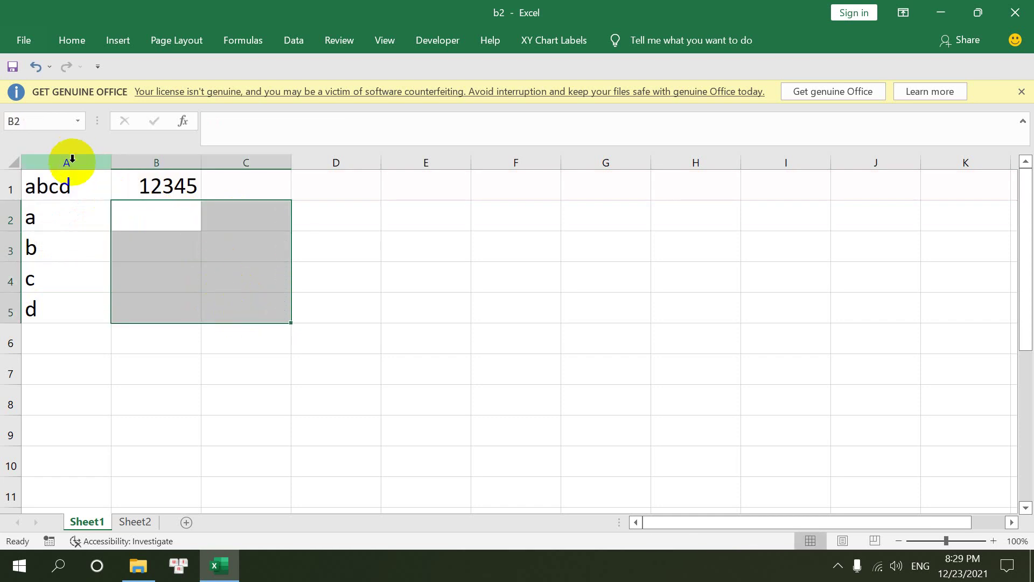
left_click(72, 159)
right_click(72, 162)
left_click(92, 293)
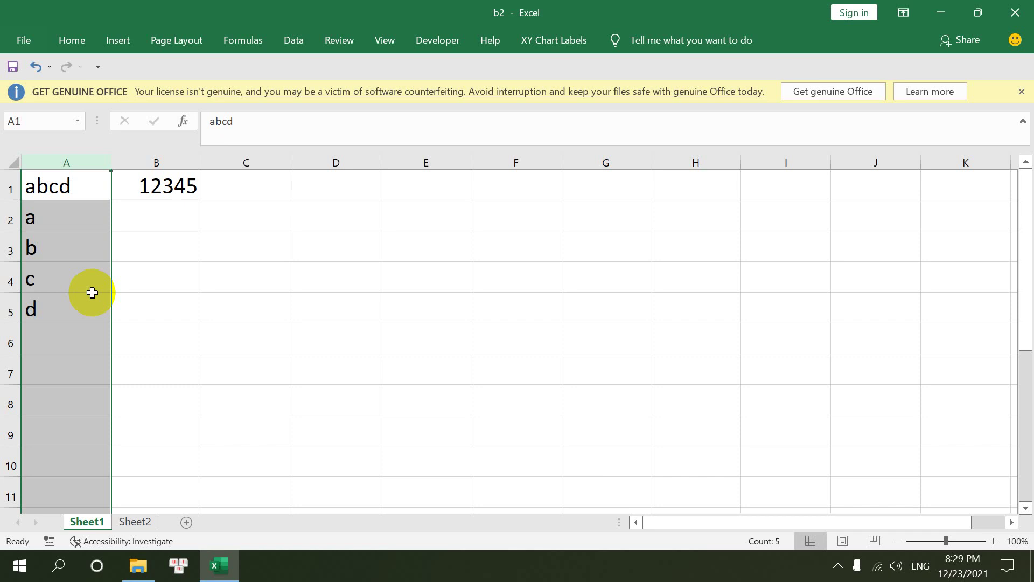
Enter 54321 in A2
left_click(84, 189)
left_click(75, 213)
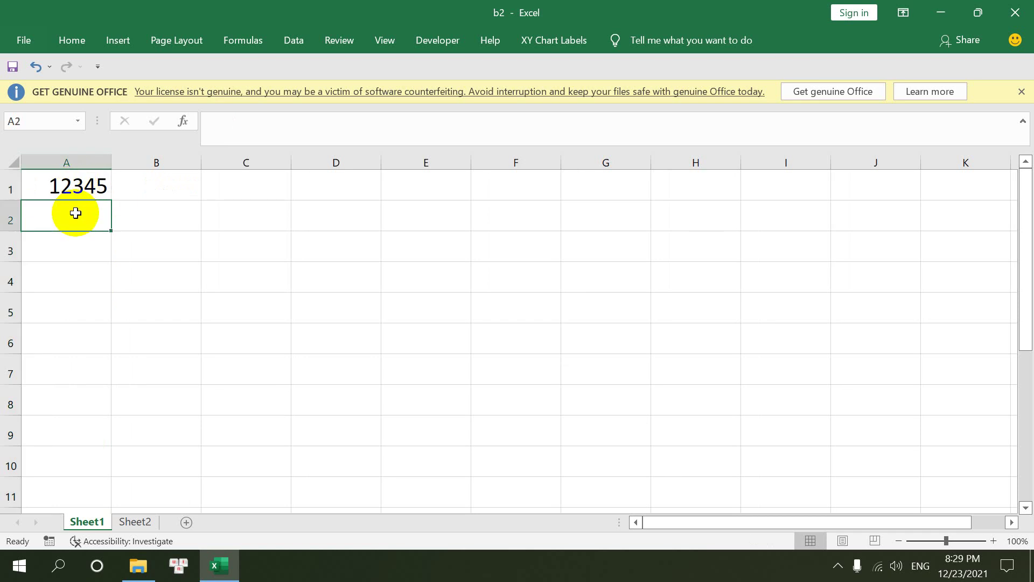
type("=")
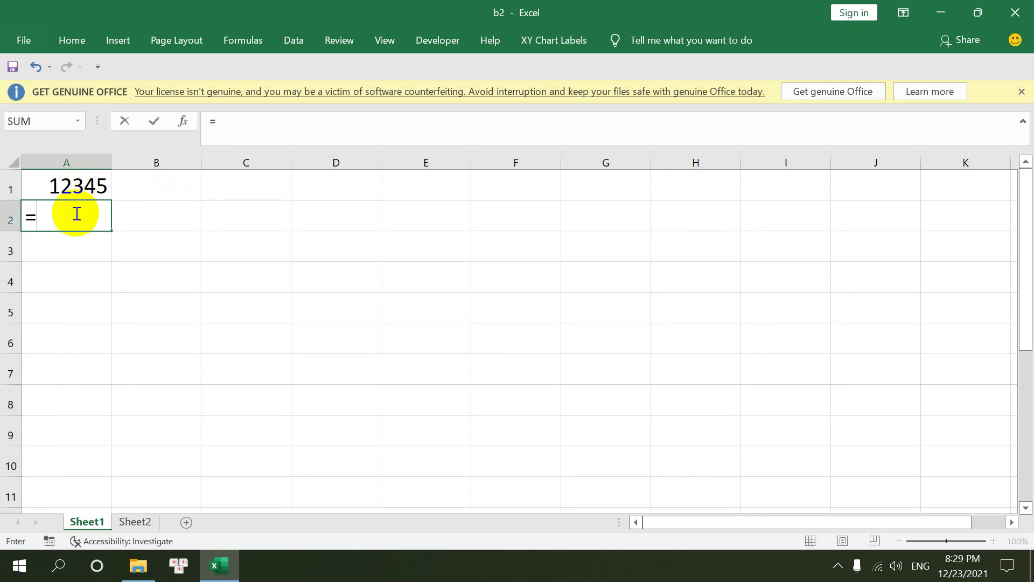
key("BackSpace")
key("BackSpace")
type("321")
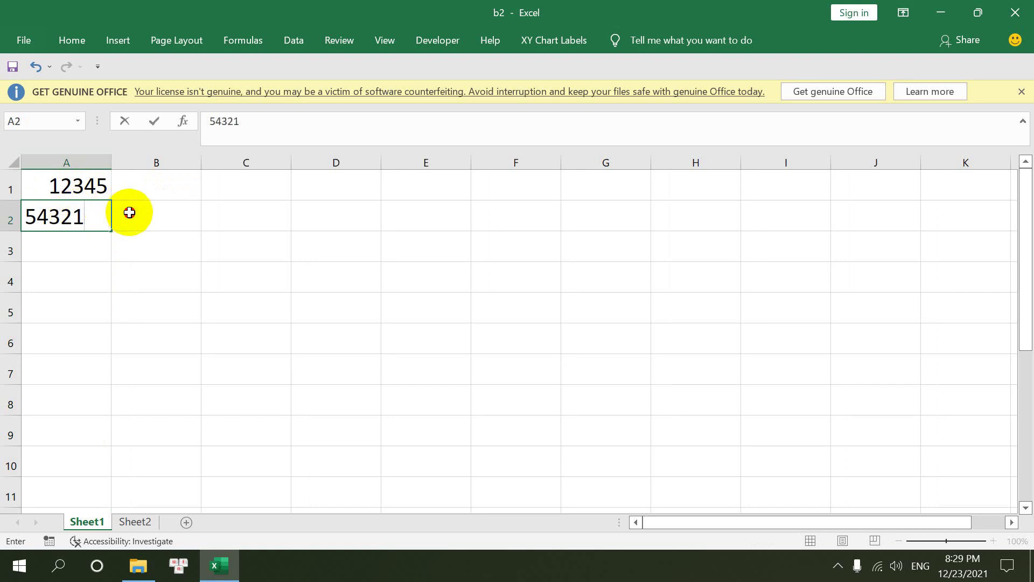
left_click(117, 207)
Enter the place-value formula =5*10000+4*1000+3*100+2*10+1*1 in B2
type("=5")
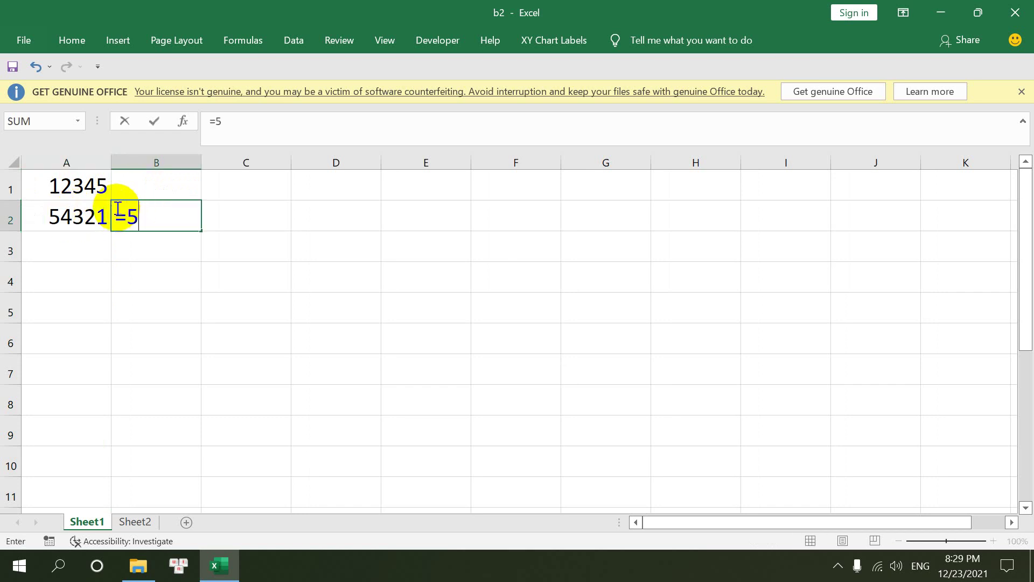
type("*1000")
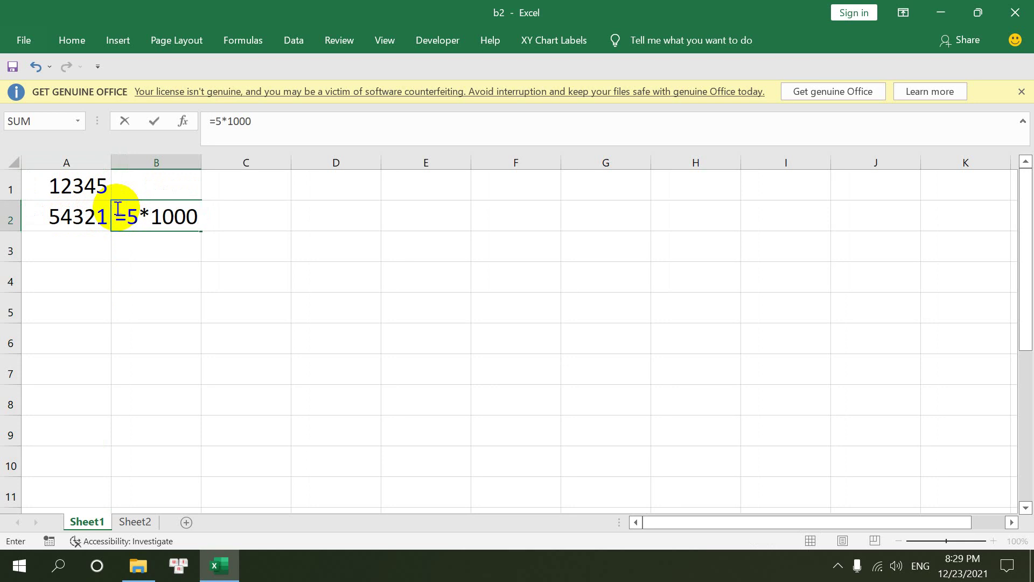
type("0+4")
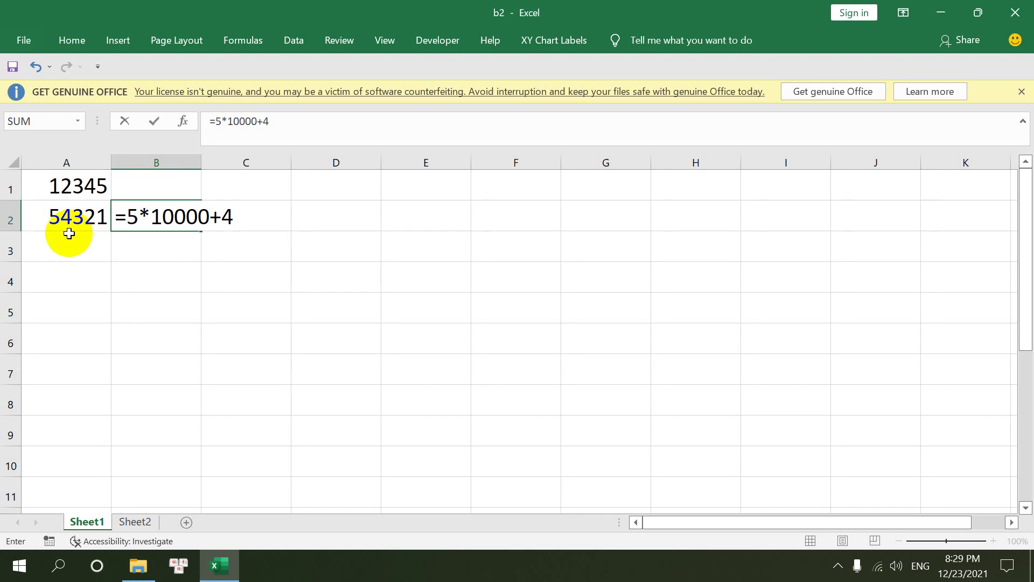
type("*4000")
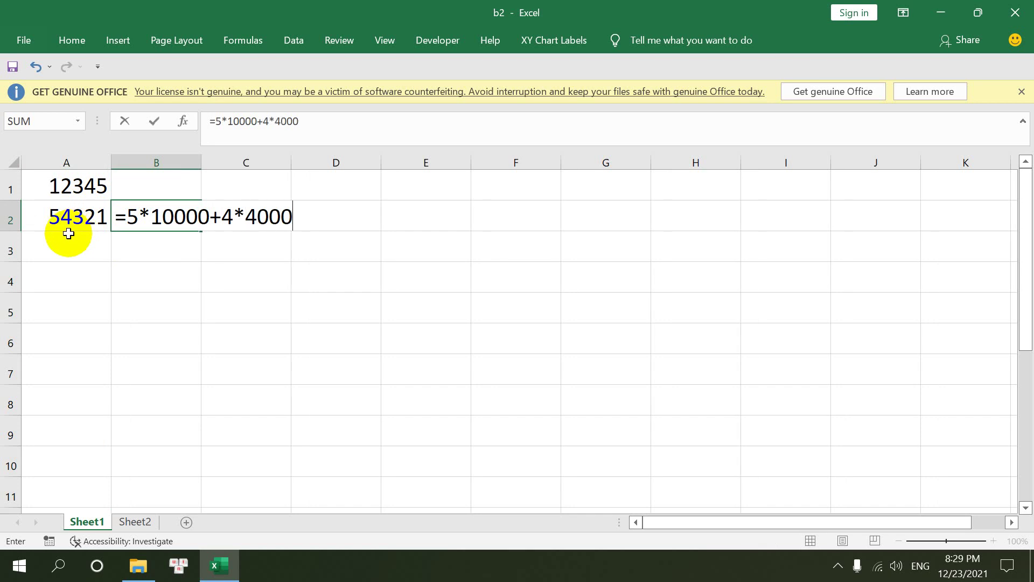
key("BackSpace")
key("BackSpace")
type("000")
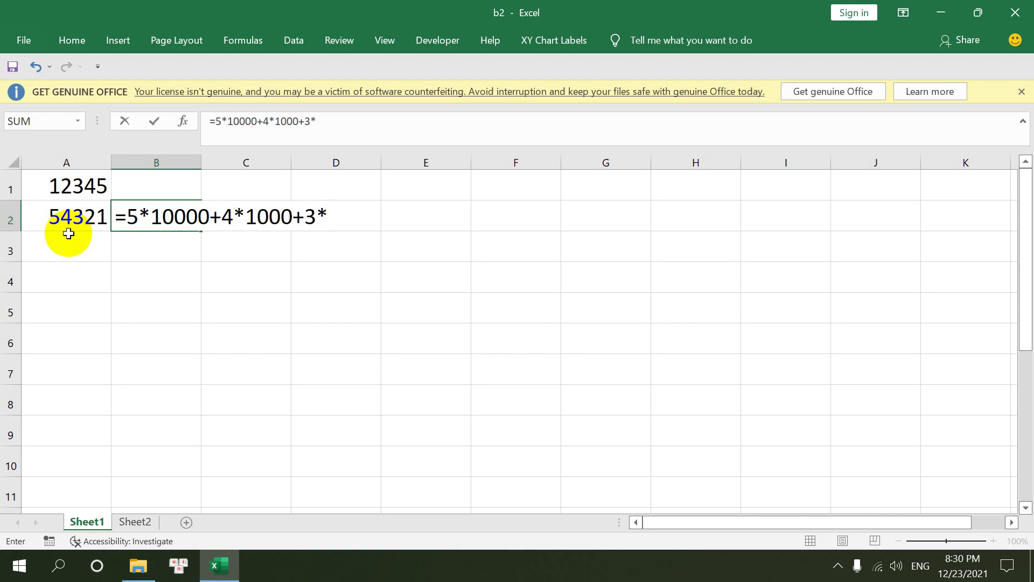
type("0+")
type("2")
type("*1")
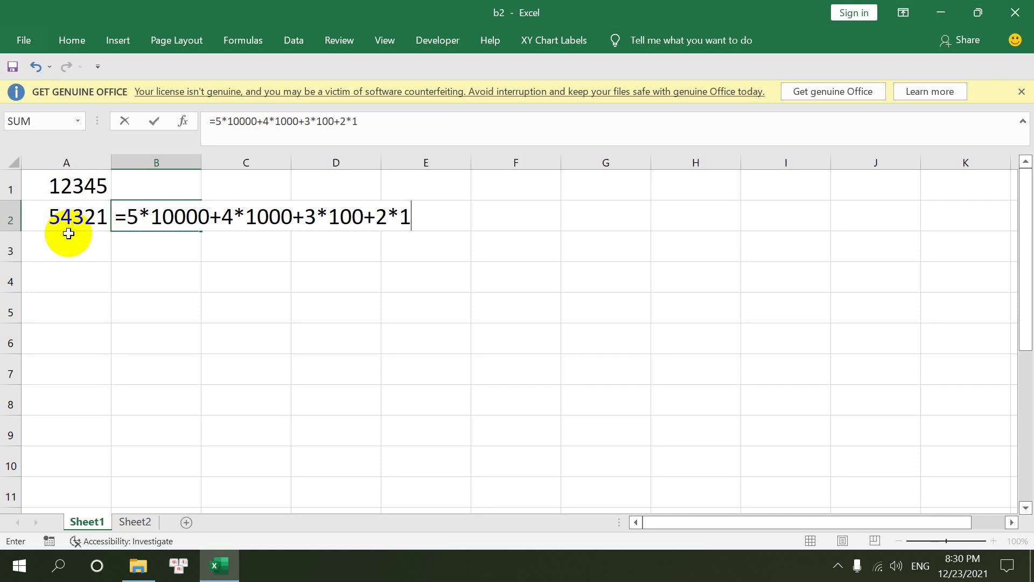
type("0*1")
type("*1")
key("Return")
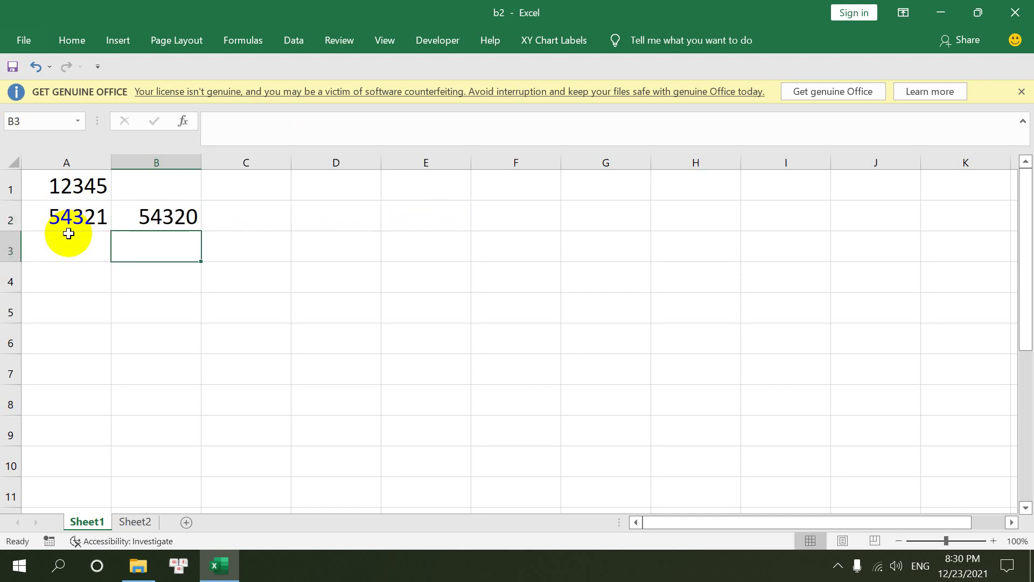
Fix the wrong sign after the 2*10 term so B2 totals 54321
left_click(129, 215)
double_click(129, 215)
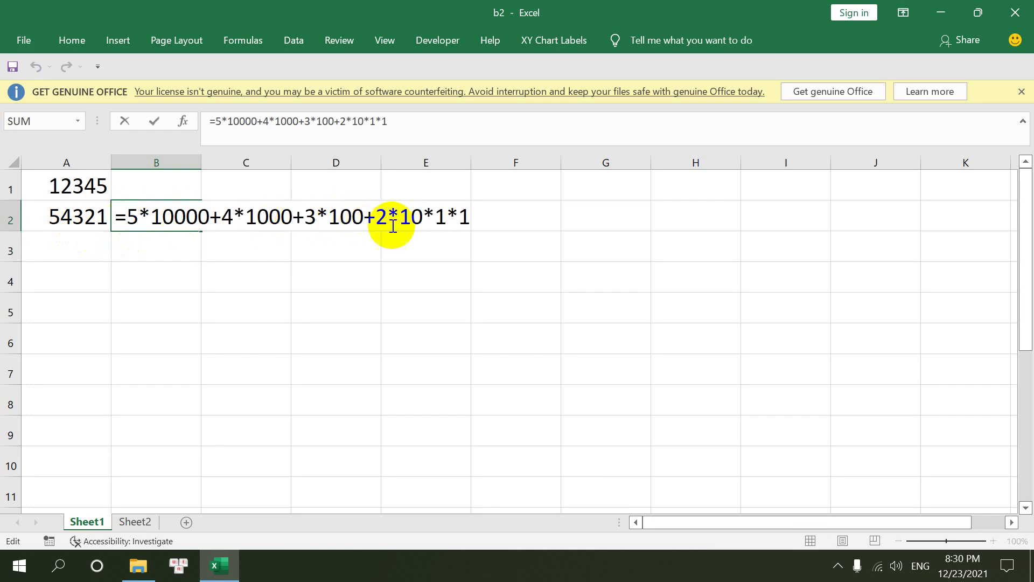
left_click(436, 218)
key("BackSpace")
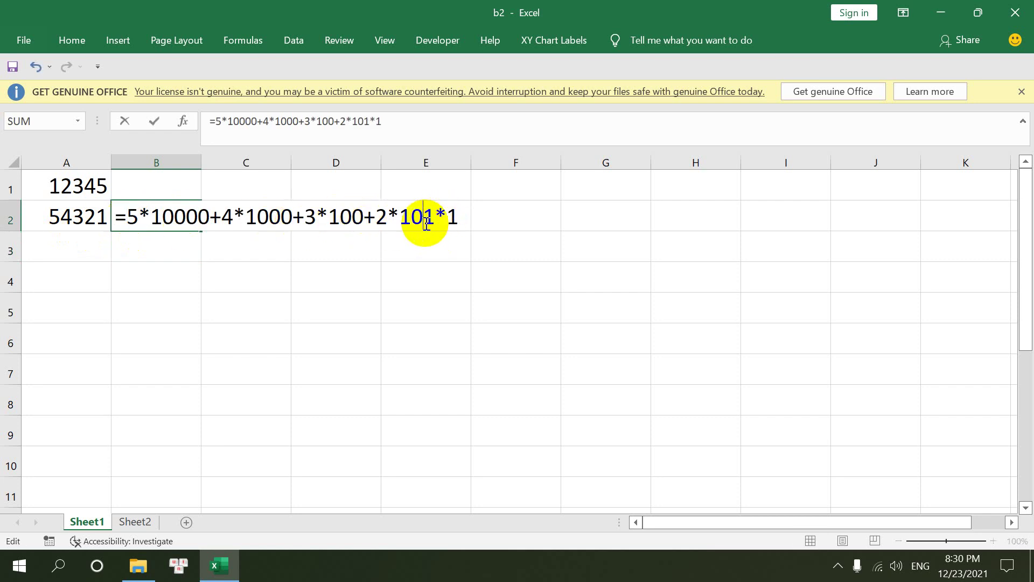
type("+")
key("Return")
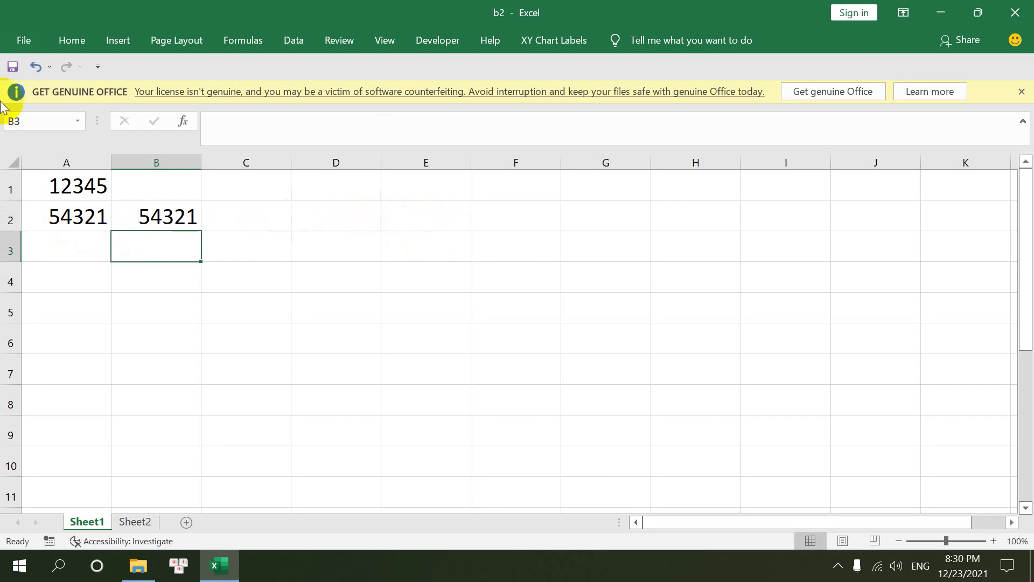
Remove the leading equals sign so B2 shows the breakdown as plain text
double_click(134, 213)
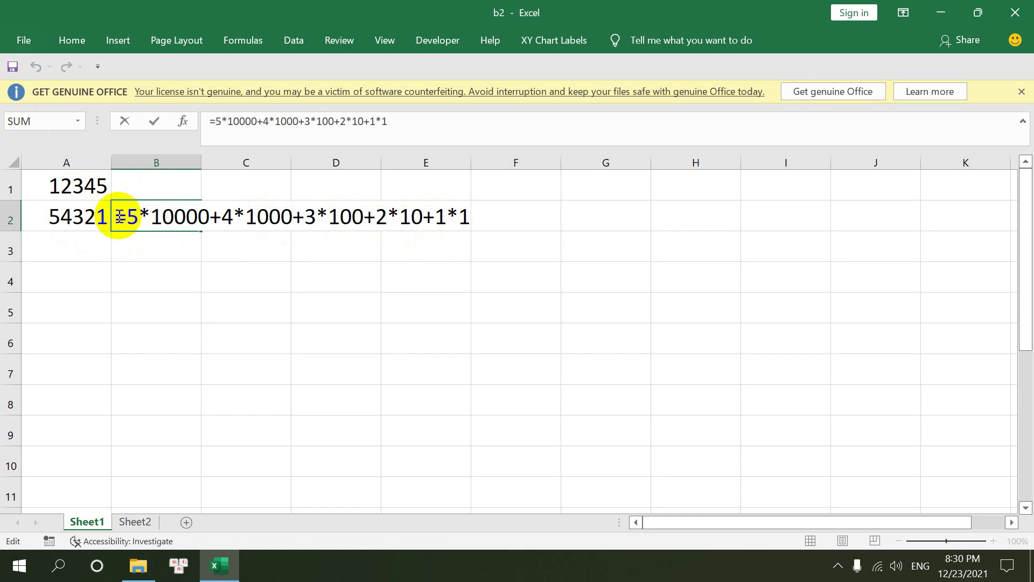
key("Delete")
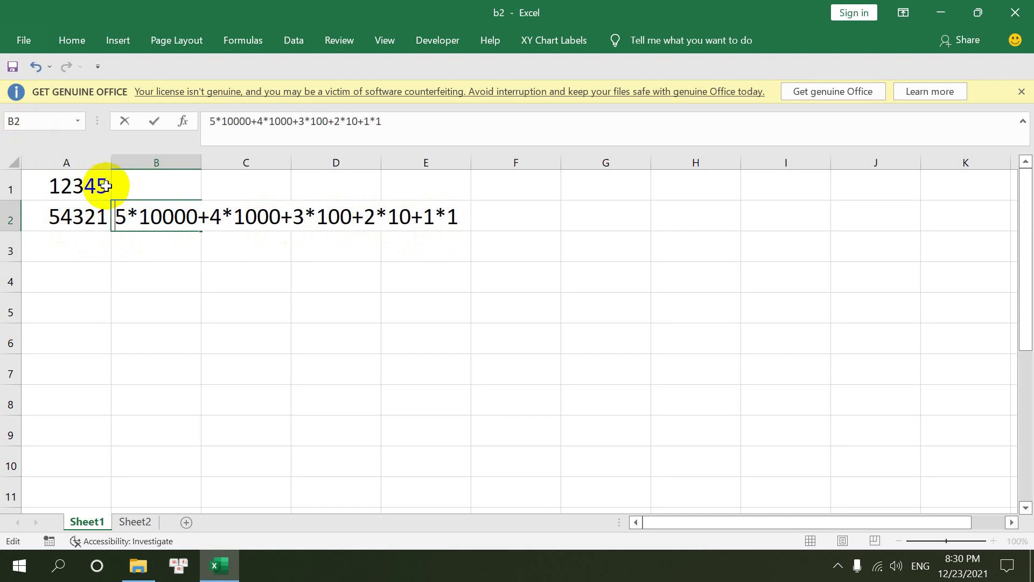
key("Return")
left_click(136, 216)
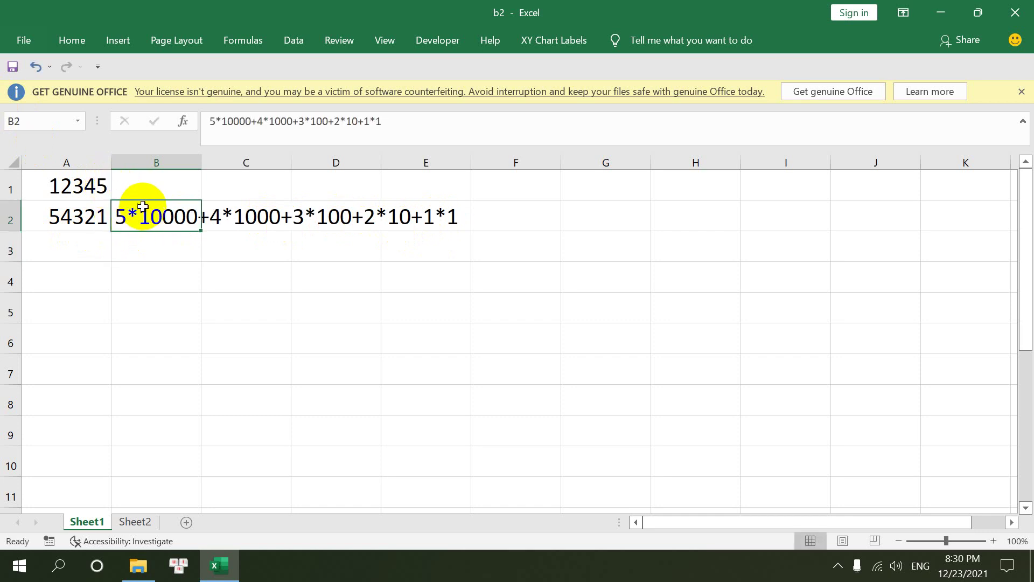
Move the breakdown text into B1 and start =MID($A$1, in A2
mouse_move(143, 203)
left_mouse_down()
mouse_move(141, 186)
mouse_move(236, 183)
left_mouse_up()
left_click(152, 215)
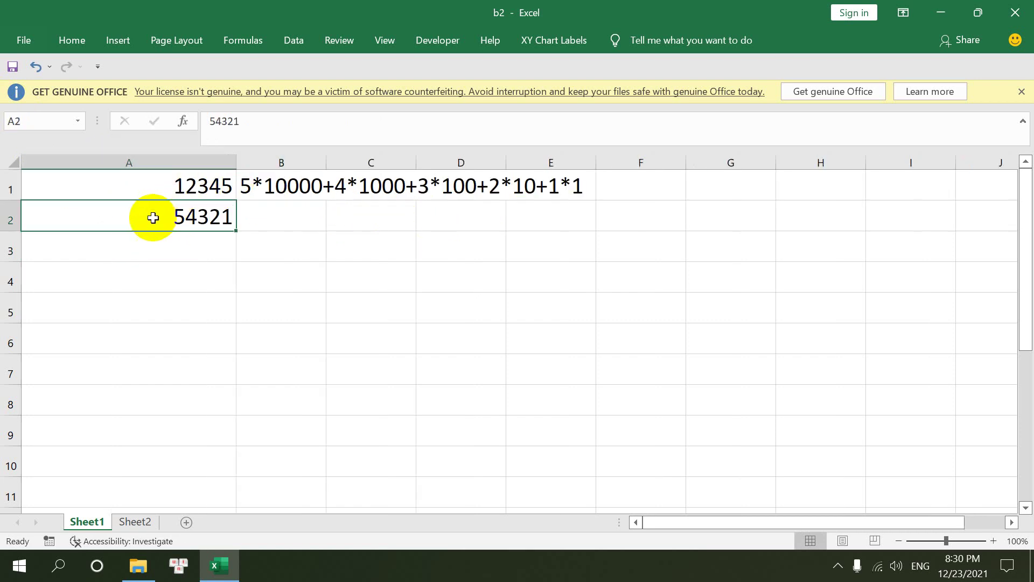
type("=mid")
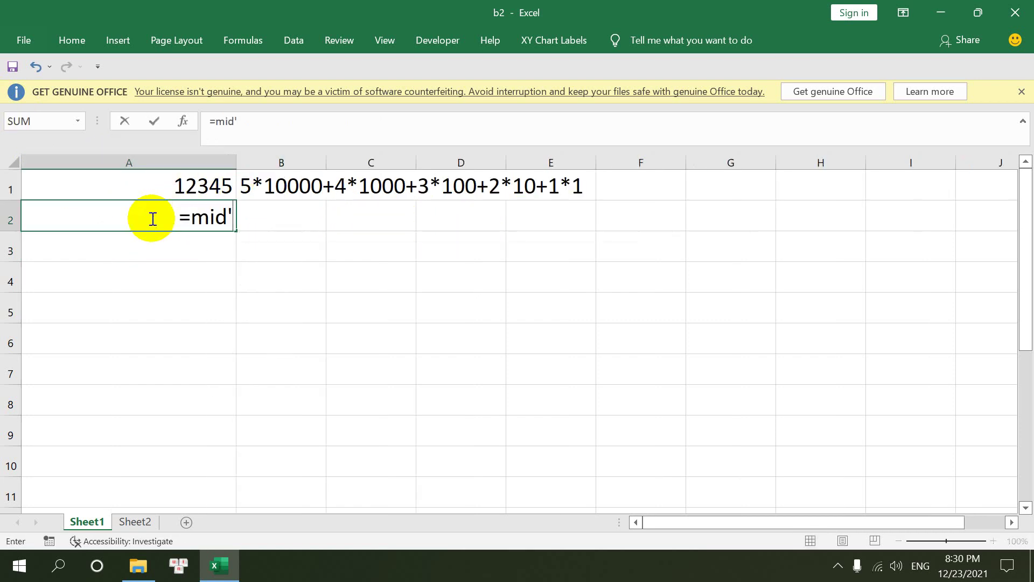
key("Return")
type("9")
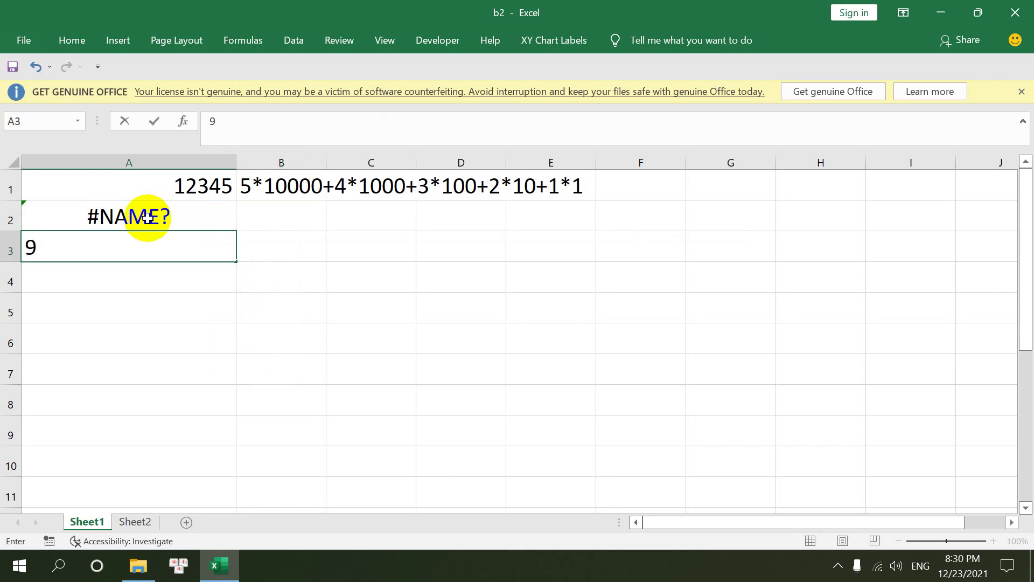
key("Escape")
left_click(132, 221)
type("=")
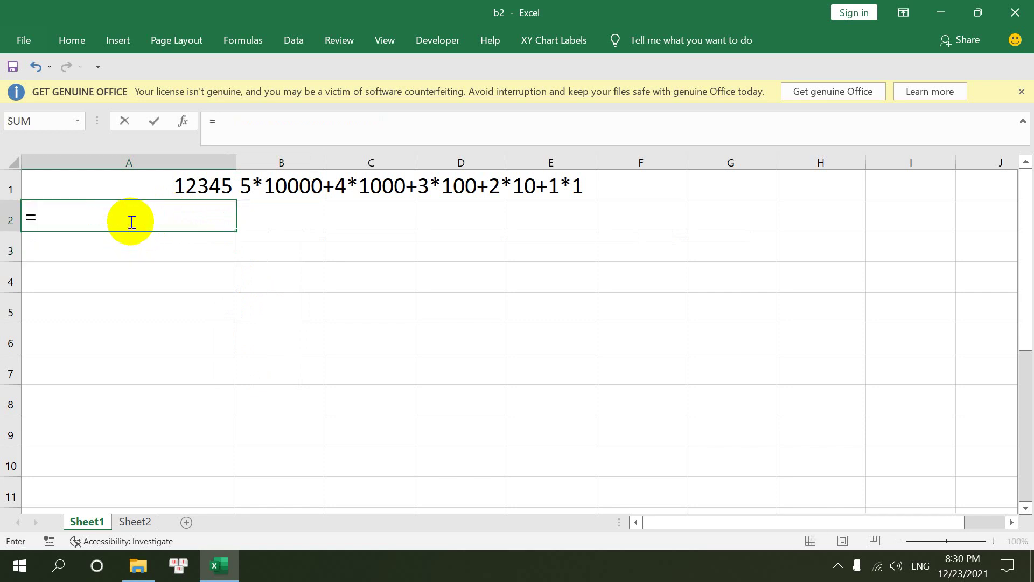
type("mid")
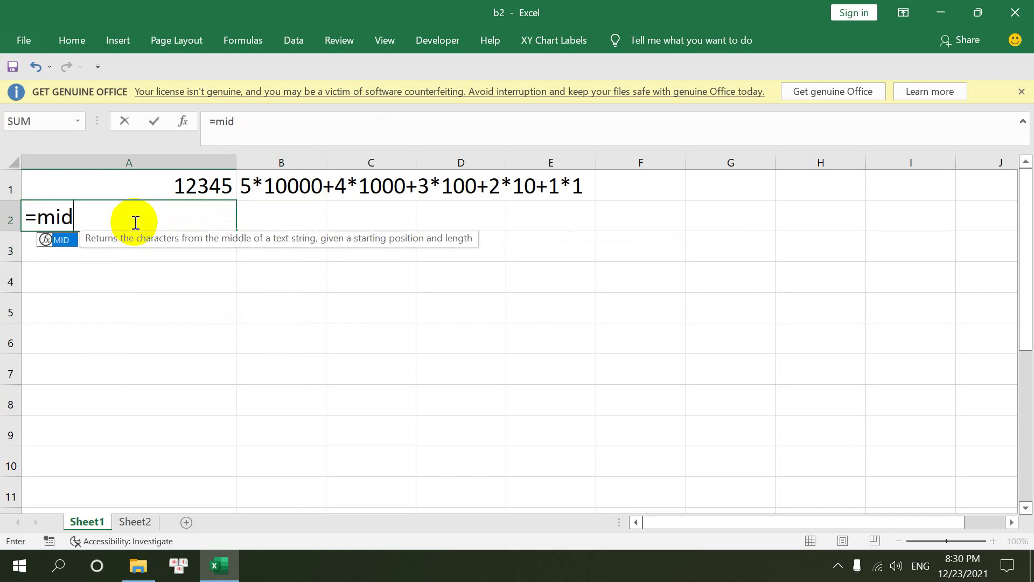
type("(")
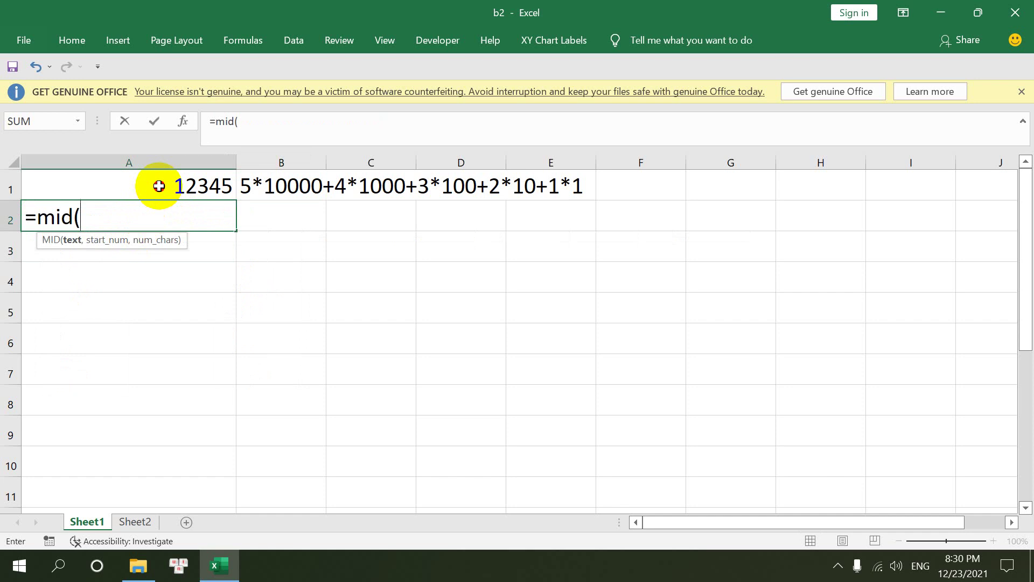
left_click(156, 186)
key("F4")
type(",")
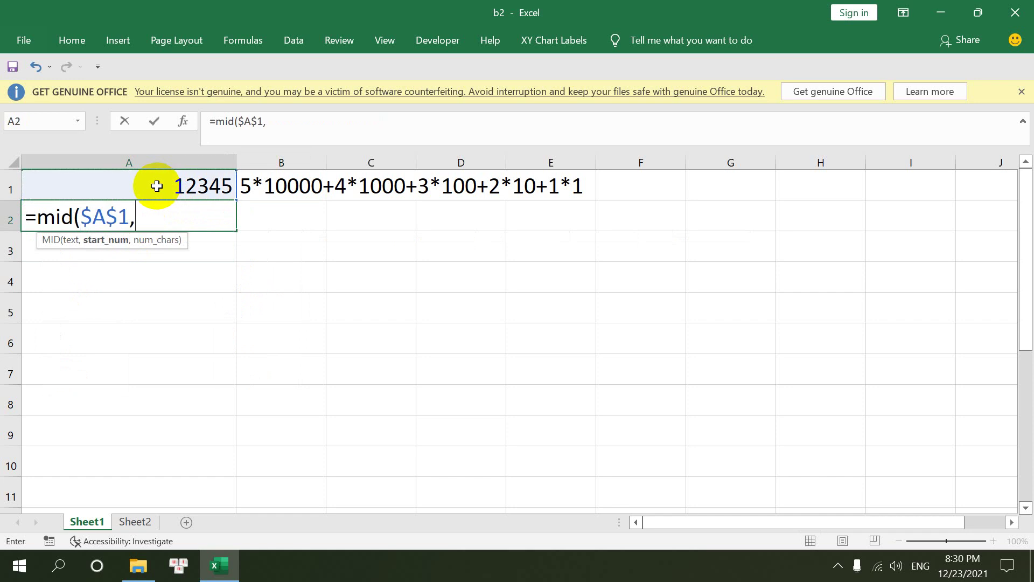
Add LEN($A$1) minus the row range $1:$1 as MID's start position
type("le")
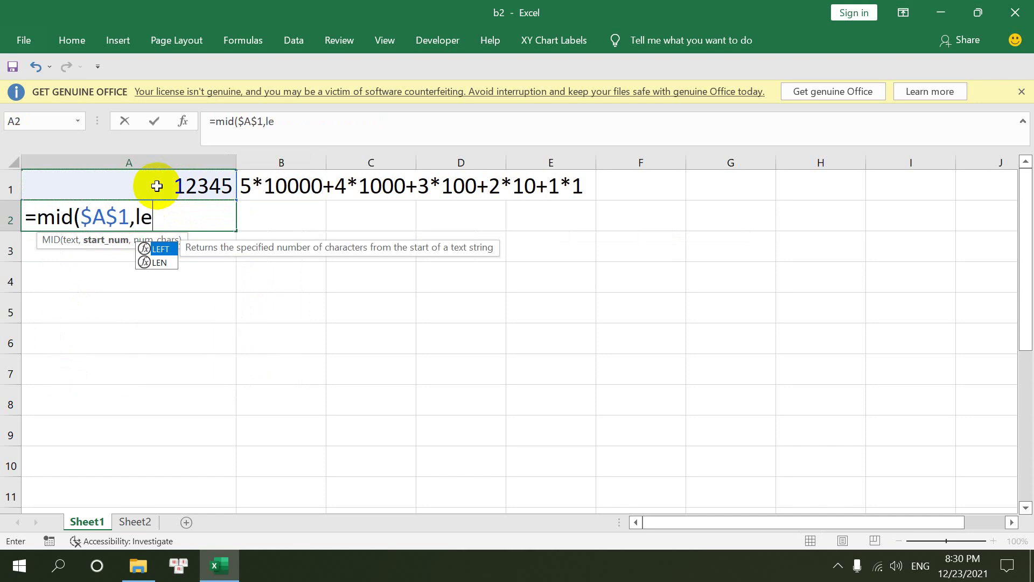
type("n(")
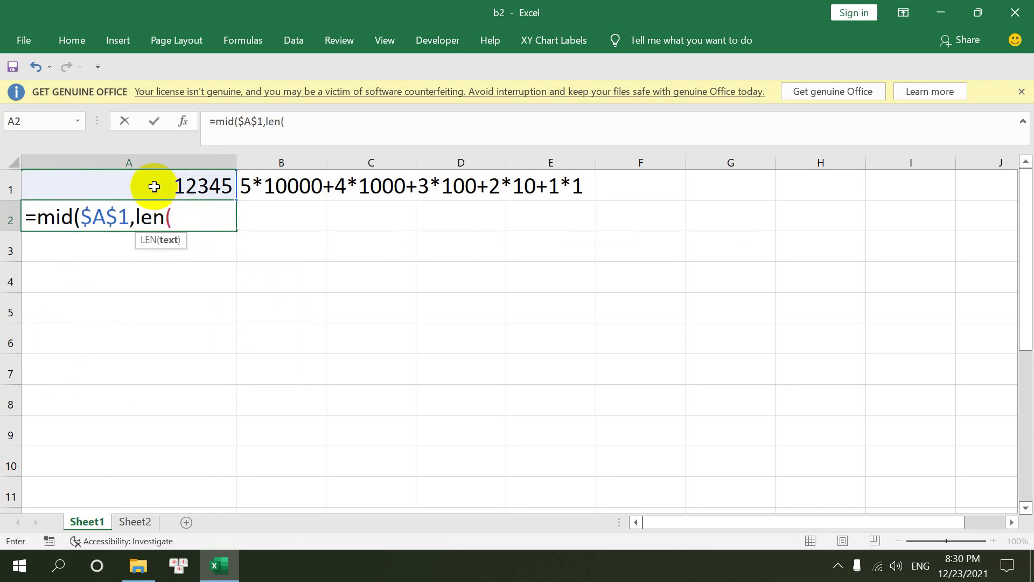
left_click(154, 186)
key("F4")
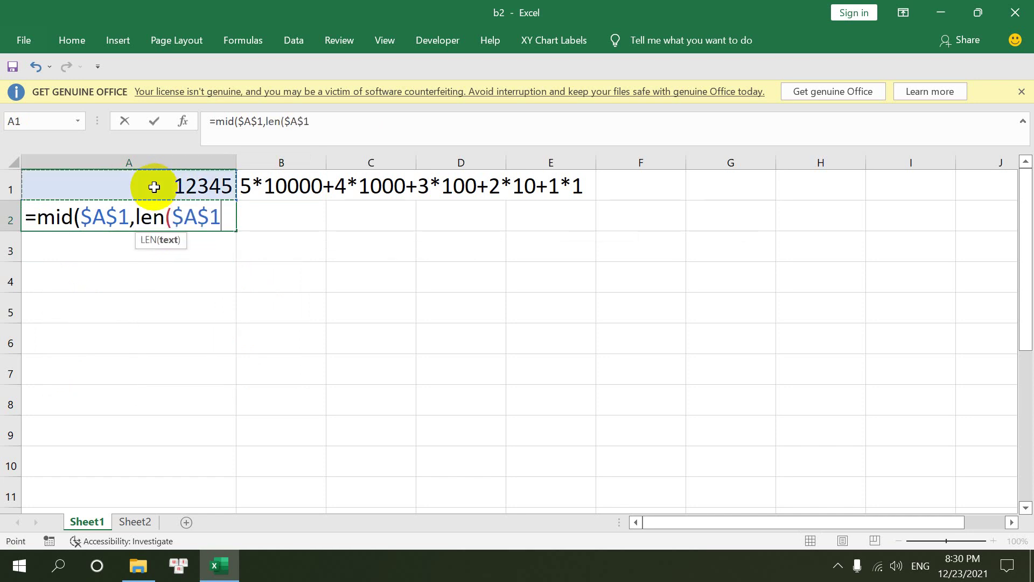
type(")")
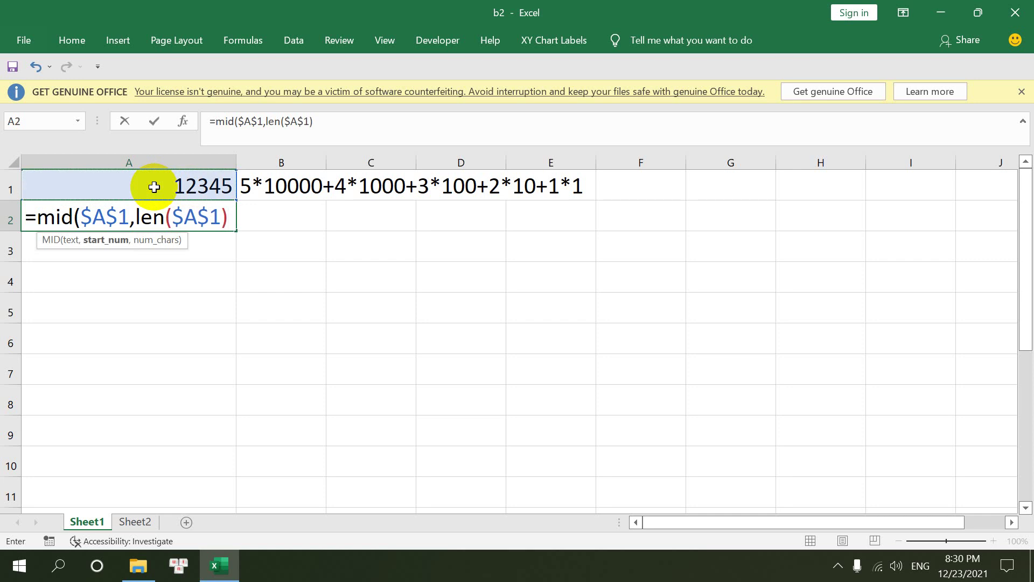
type("-")
type("r")
type("ows")
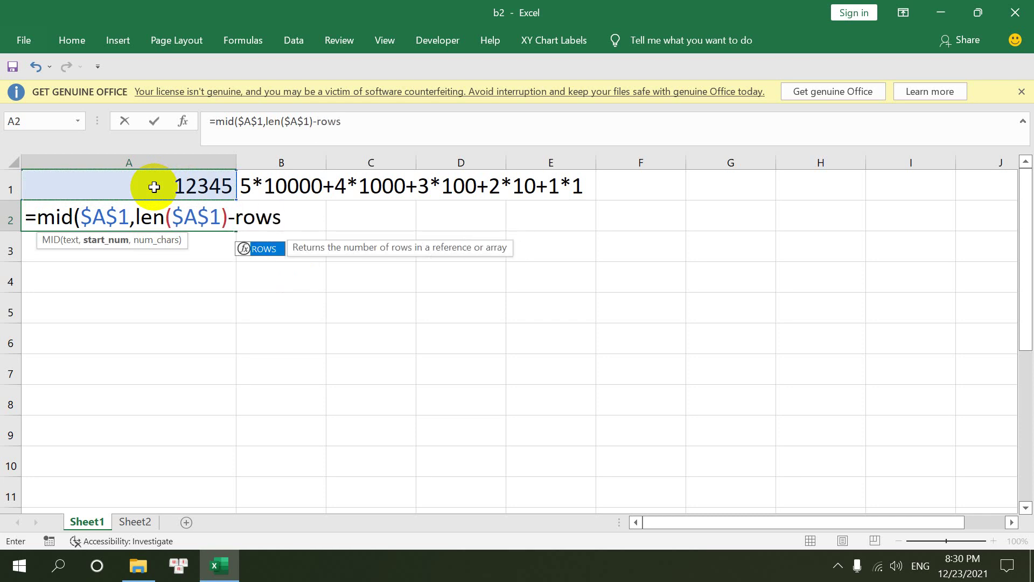
type("($:!")
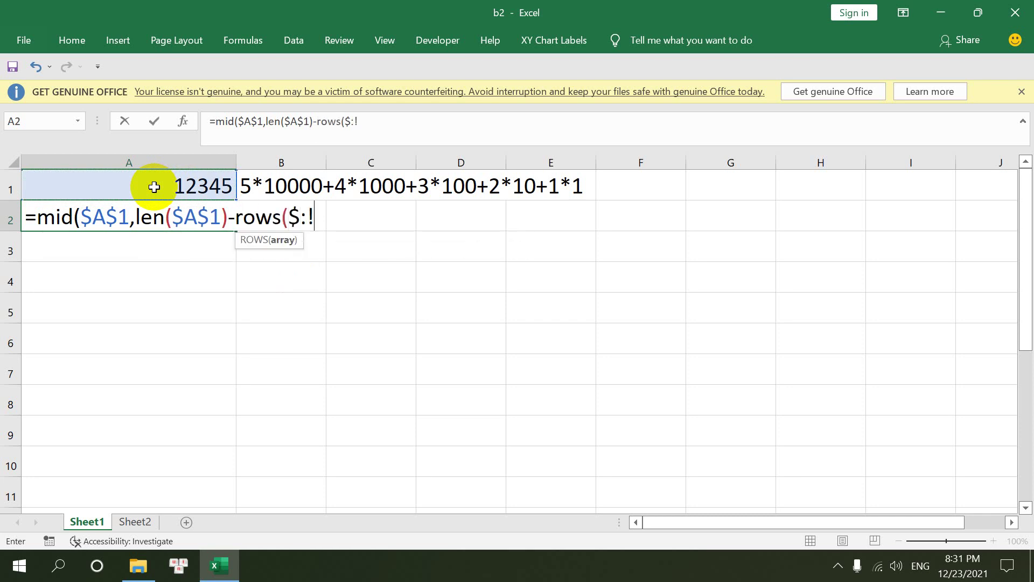
type("1)")
left_click(297, 216)
type("1")
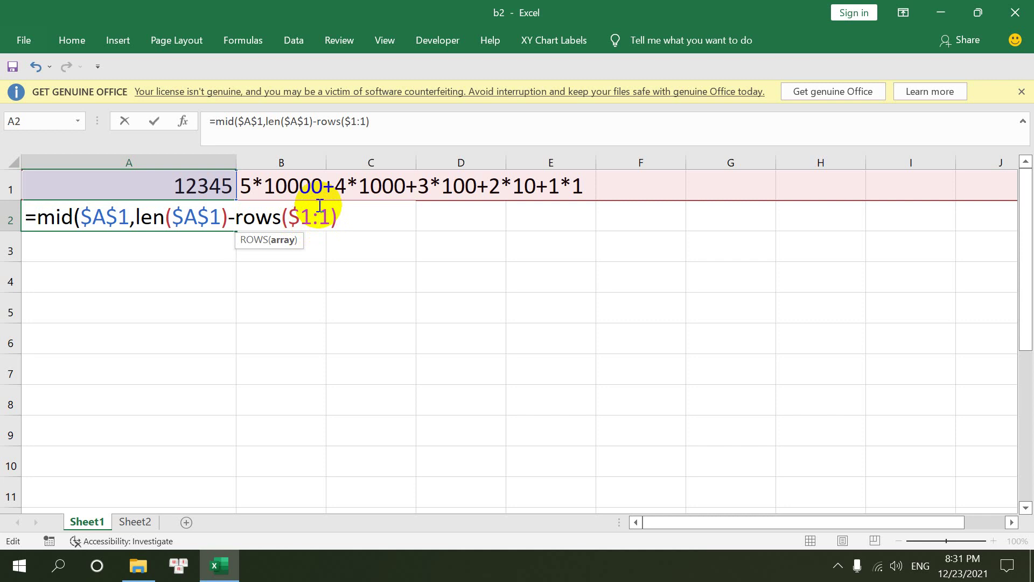
left_click(320, 206)
type("$")
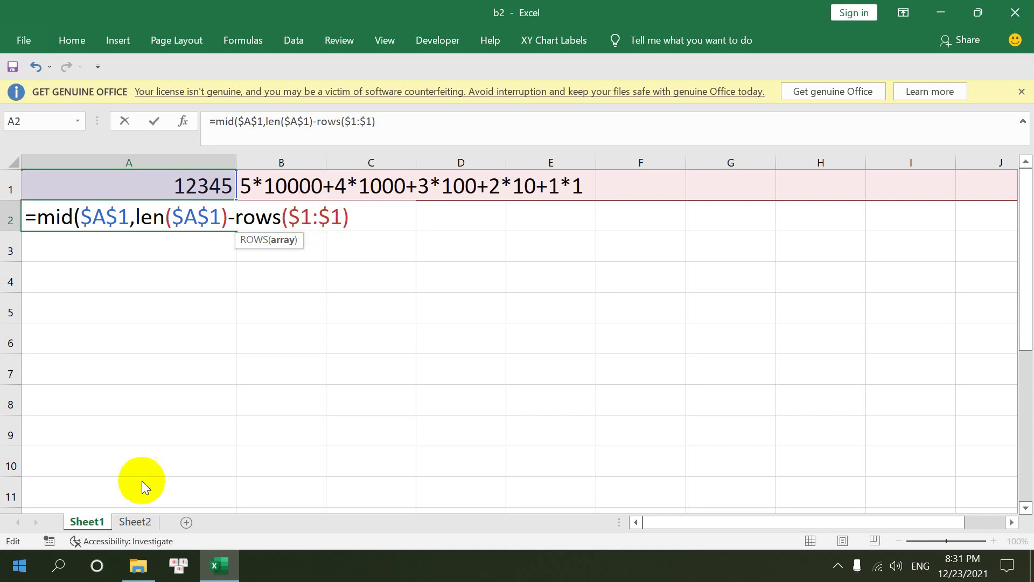
Correct ROWS to ROW and finish with +1,1) so A2 returns 5
left_click(275, 219)
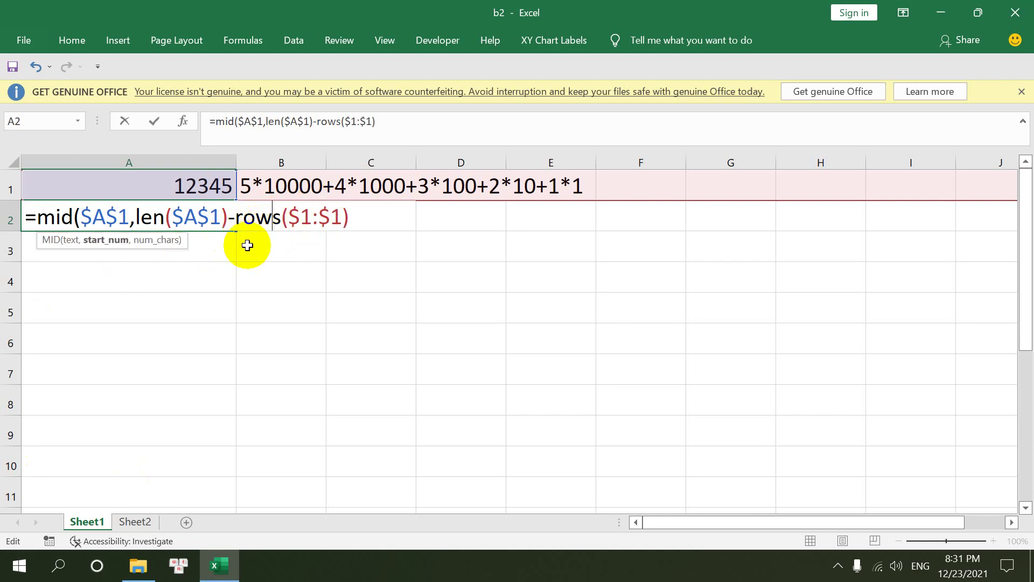
key("BackSpace")
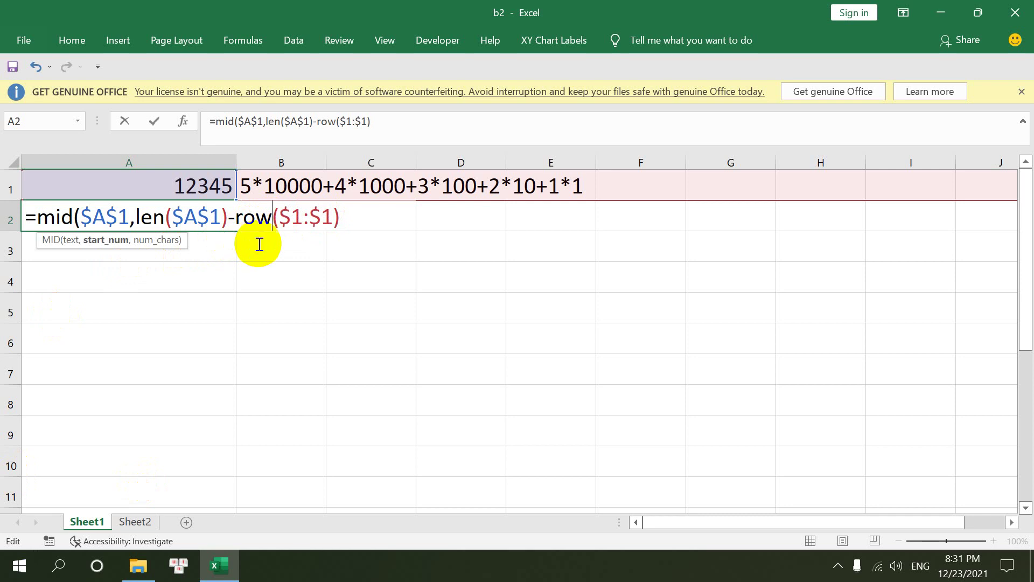
left_click(343, 219)
type("+1")
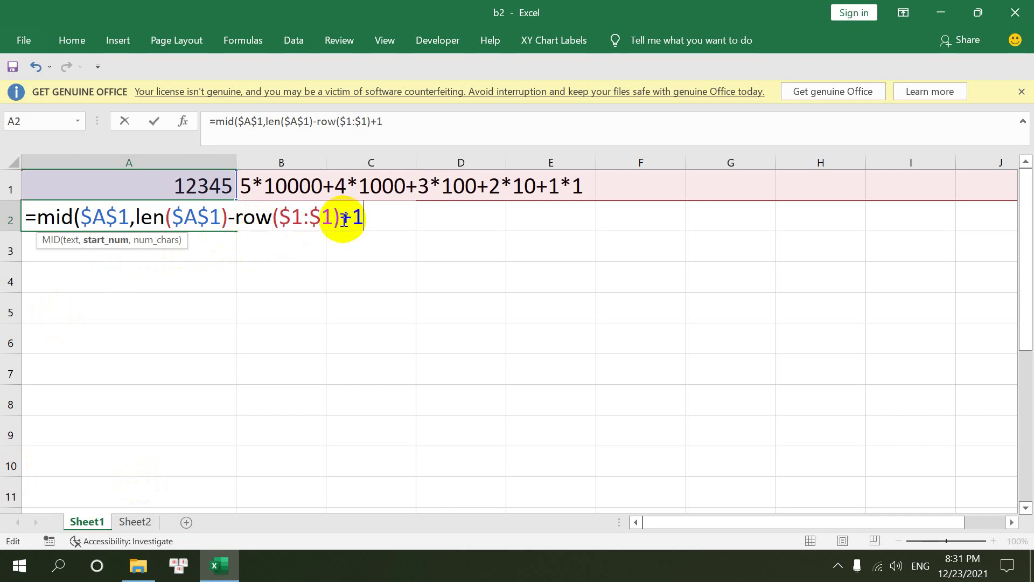
type(",1")
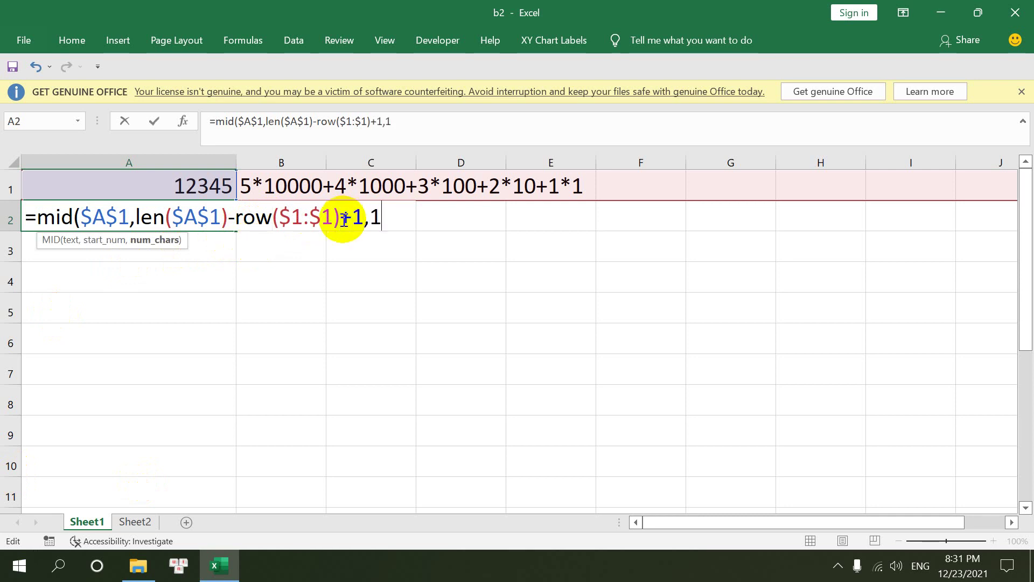
type(")")
key("Return")
left_click(195, 216)
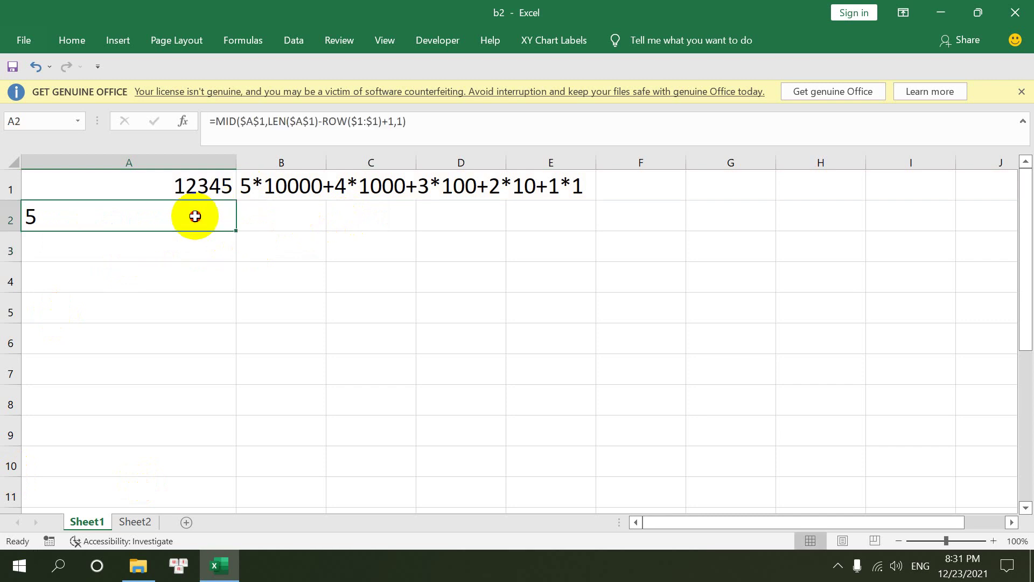
double_click(195, 216)
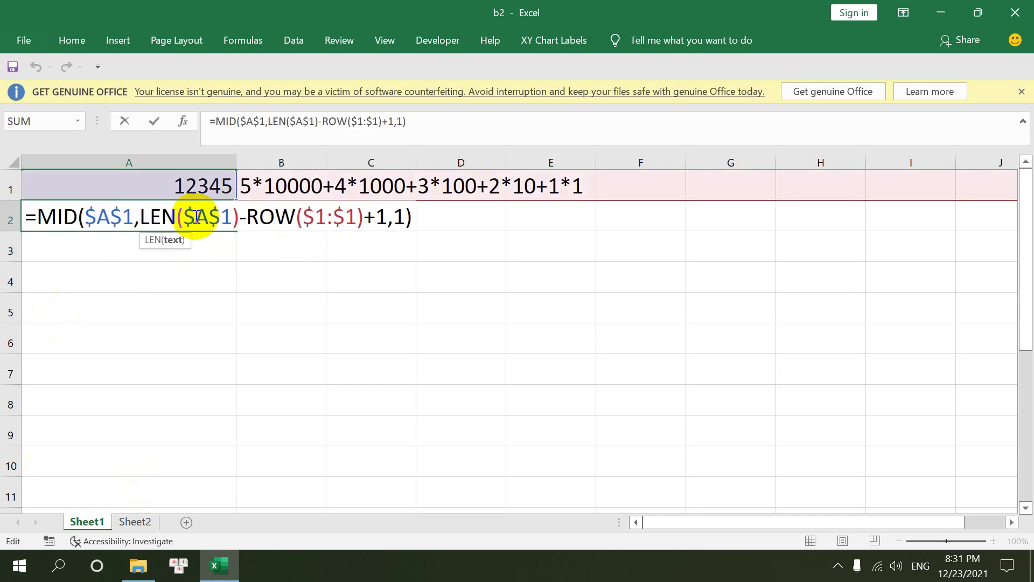
Append the multiplier start *(1& after the MID formula in A2
left_click(412, 216)
type("*")
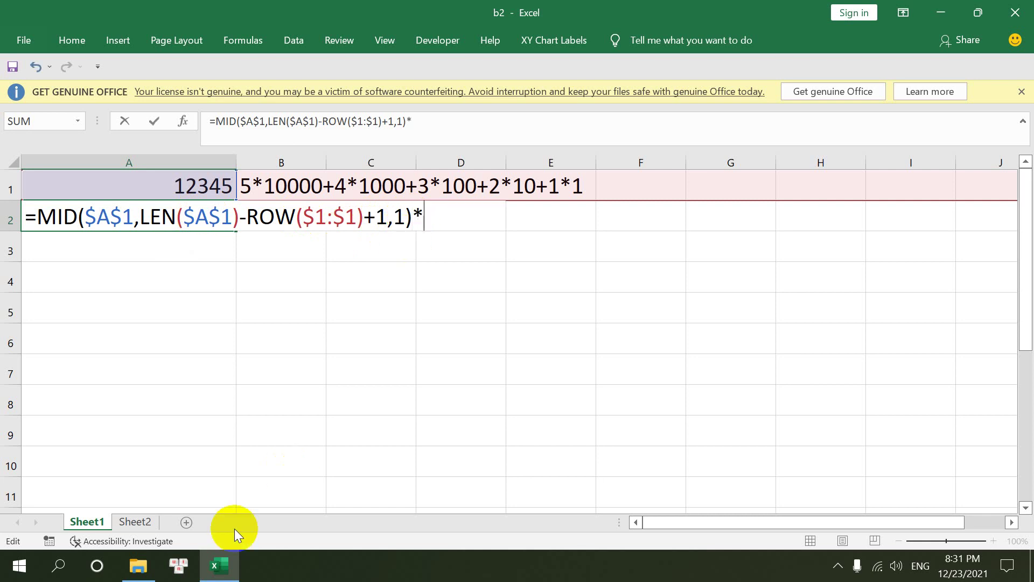
type("n")
key("BackSpace")
type("1")
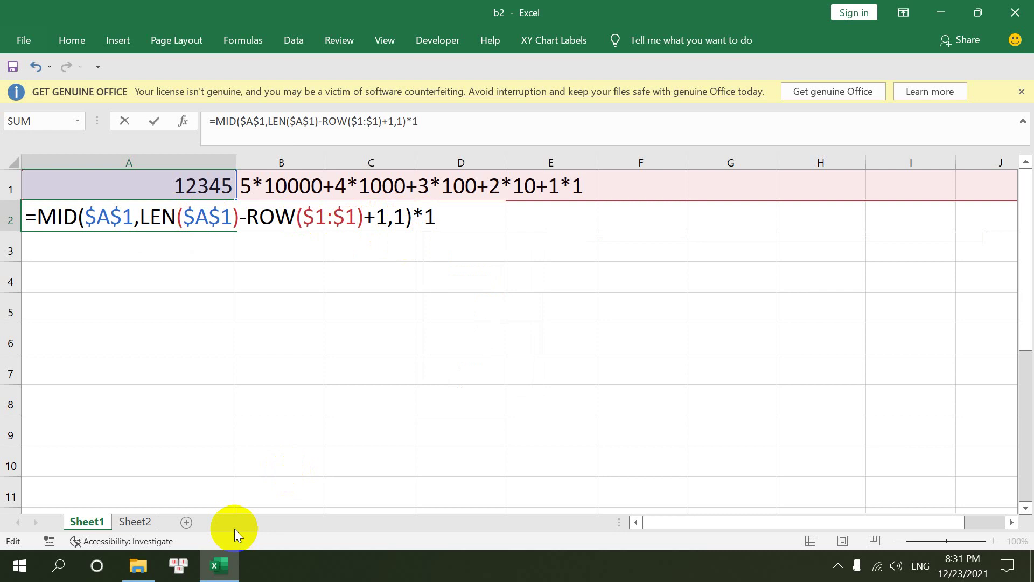
type("0")
key("BackSpace")
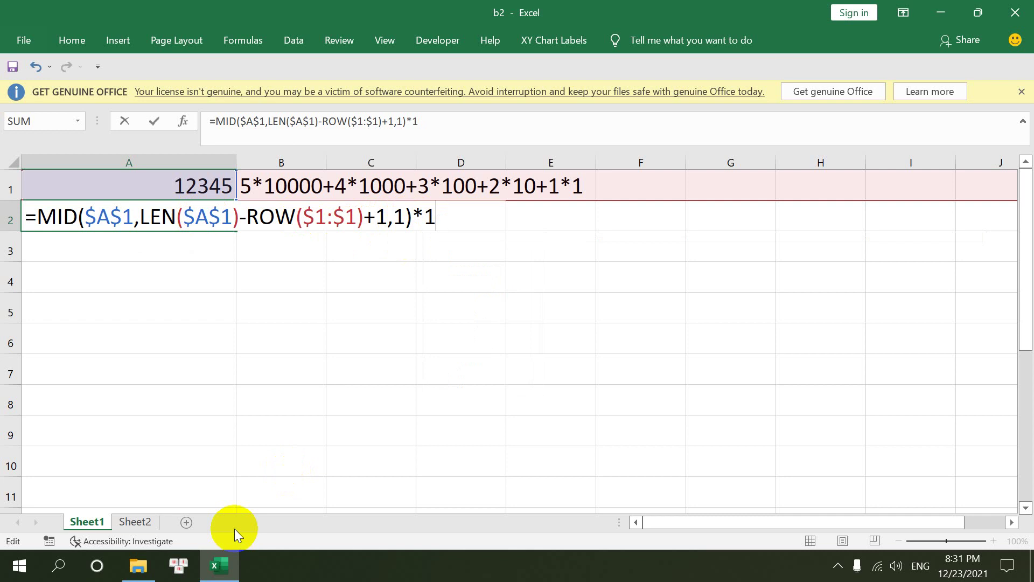
key("BackSpace")
type("(")
type("1")
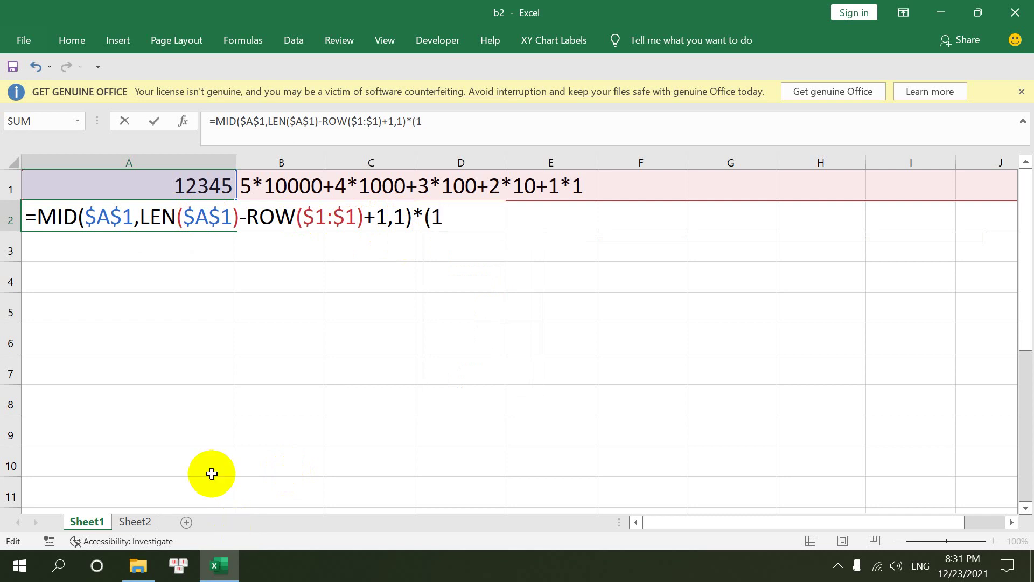
type("&")
Complete the multiplier as *(1 & REPT("0",5))
key("BackSpace")
type("& ")
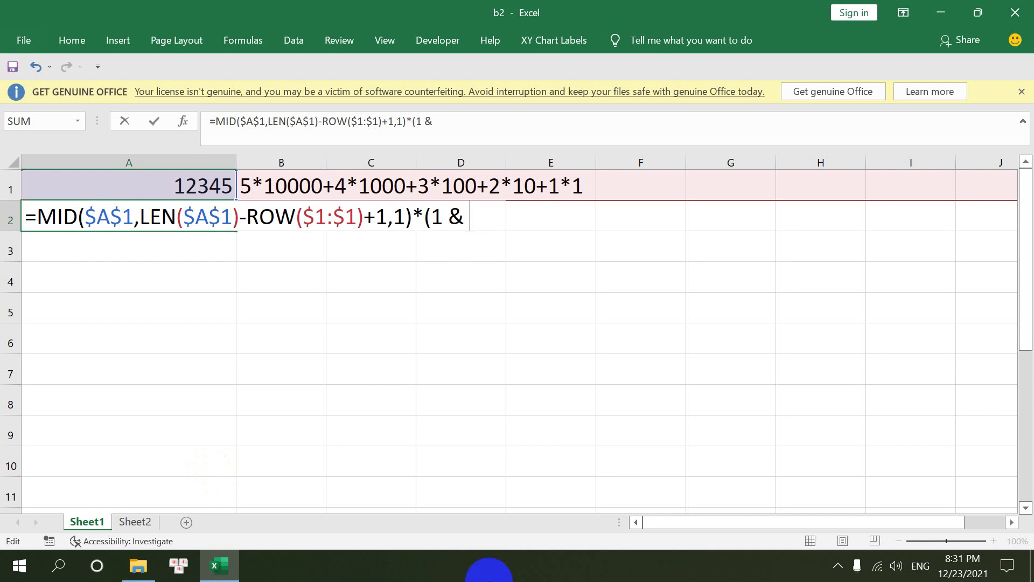
type("rp")
key("BackSpace")
type("ep")
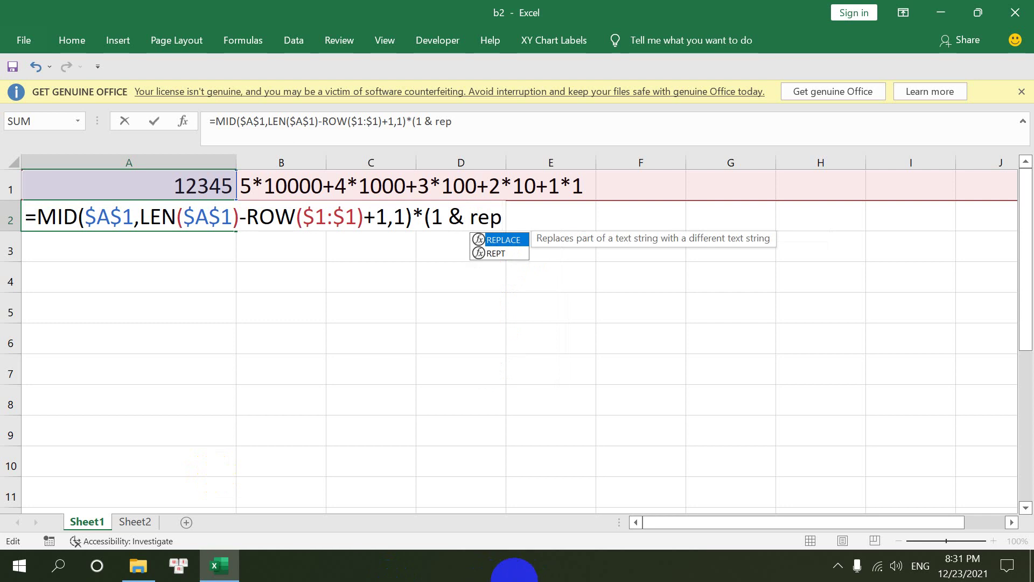
left_click(499, 256)
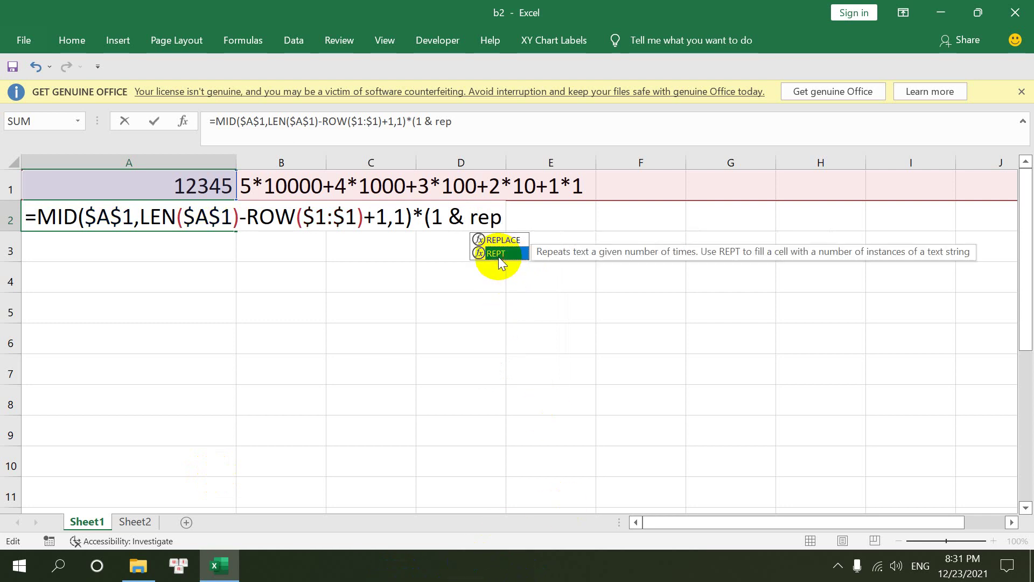
double_click(498, 256)
type("\"")
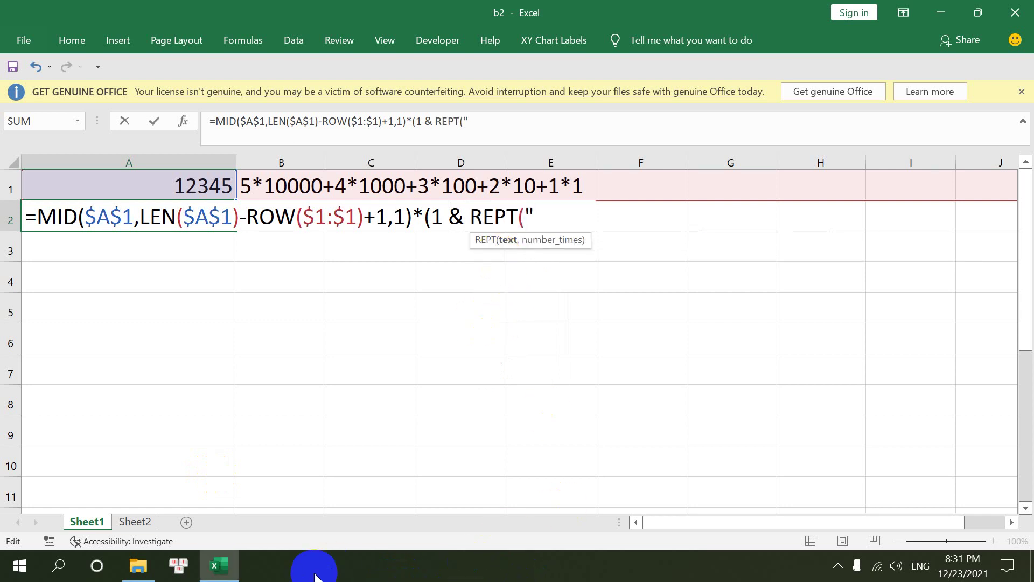
type("0\",")
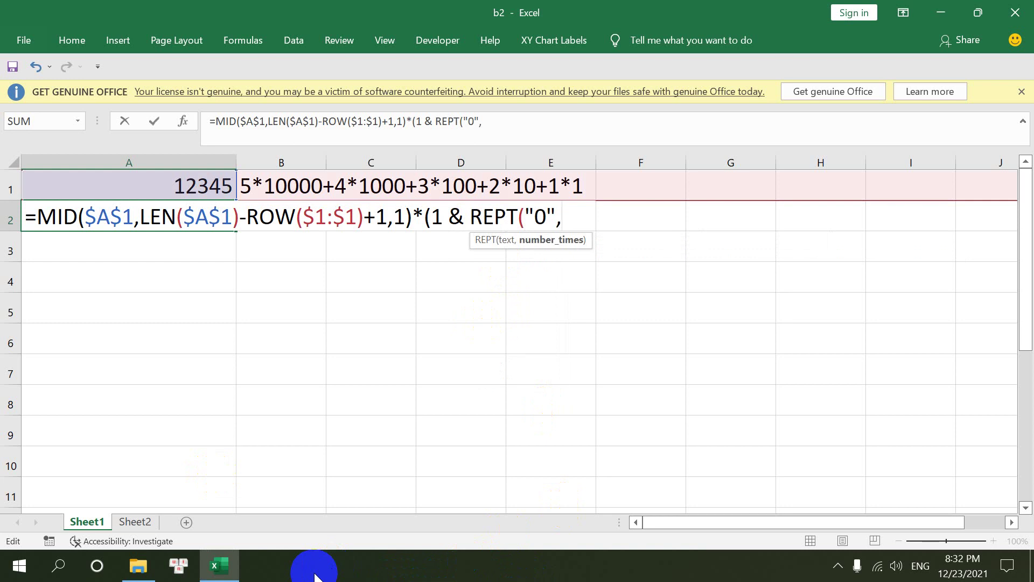
type("5")
type("))")
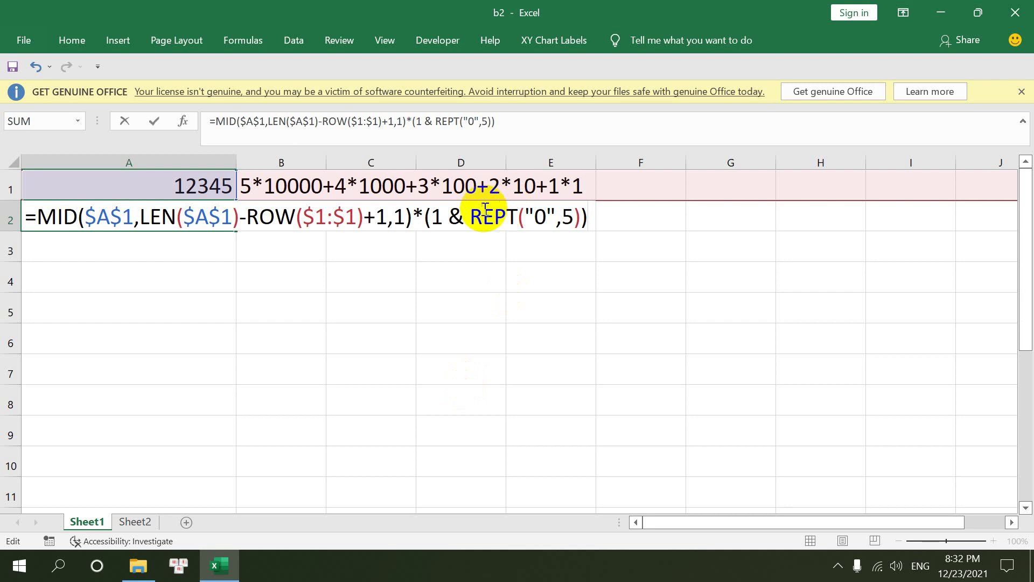
left_click(444, 219)
left_click_drag(469, 218, 582, 215)
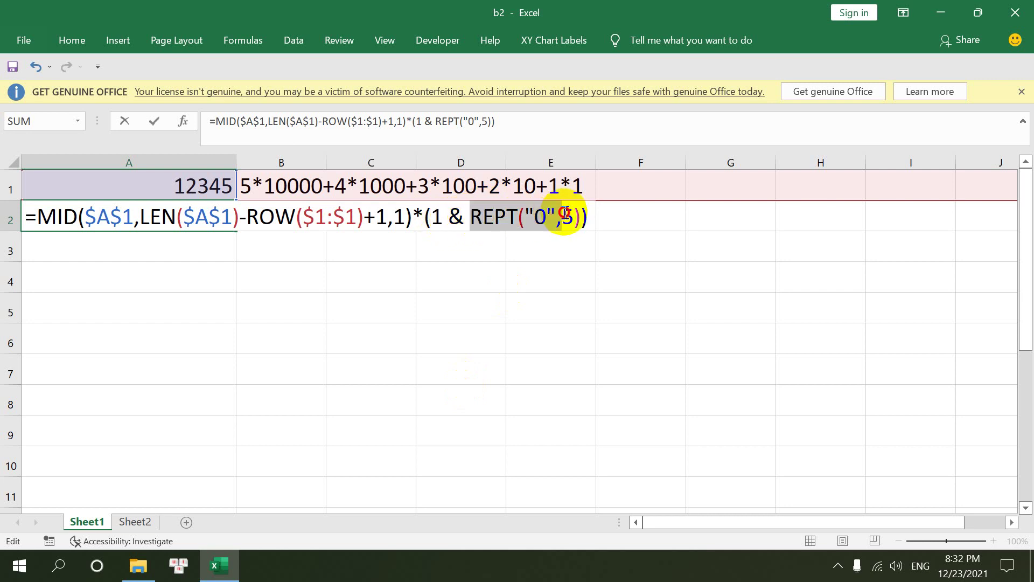
Commit A2 showing 500000, then paste LEN($A$1) over the 5 in REPT
key("Return")
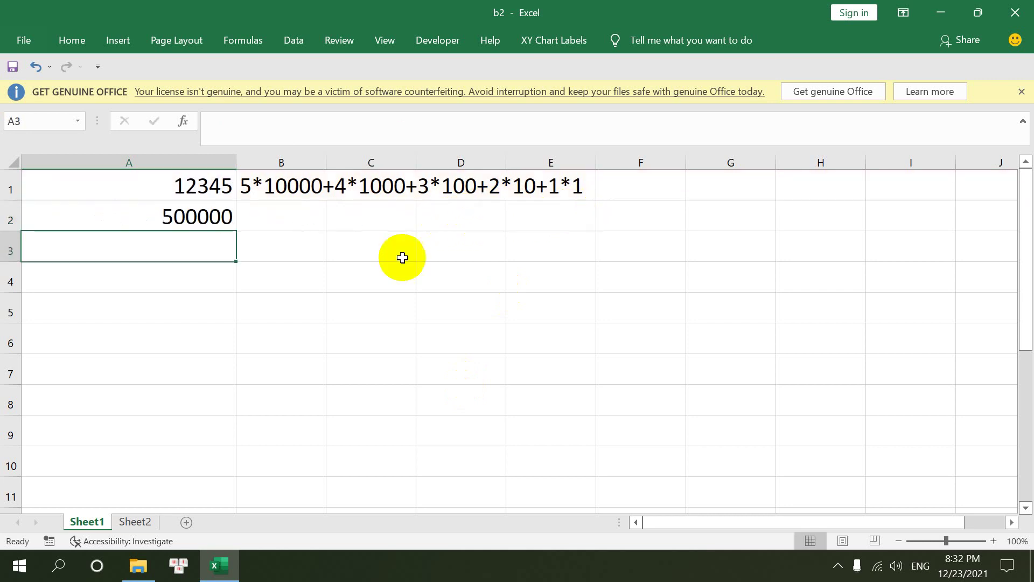
left_click(199, 210)
double_click(199, 209)
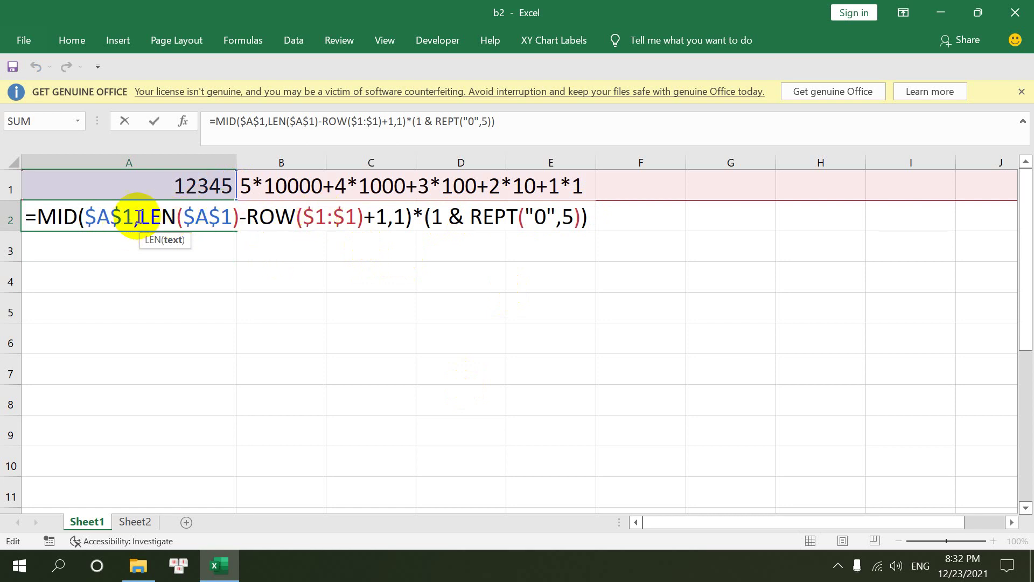
left_click_drag(139, 217, 237, 218)
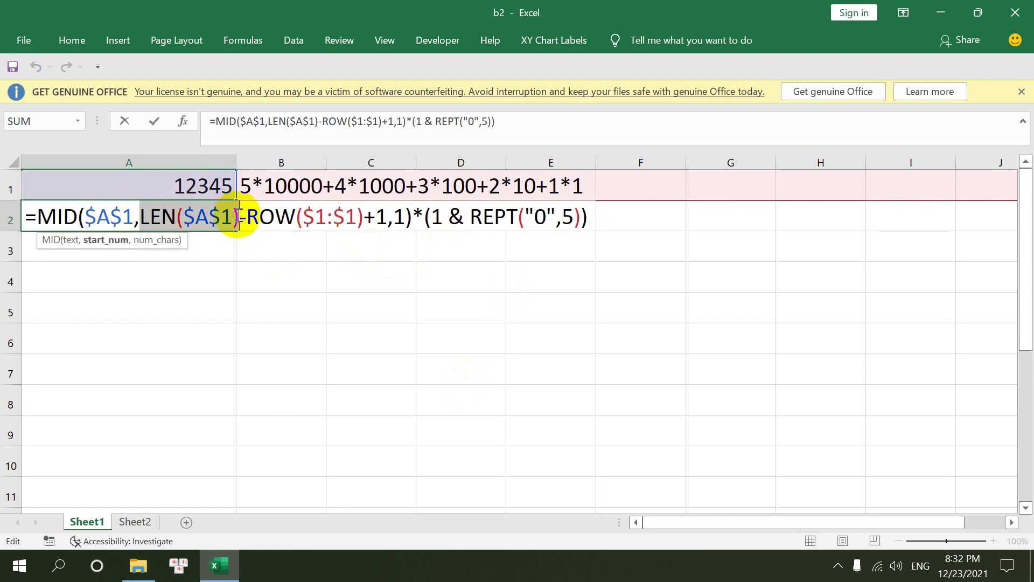
double_click(568, 215)
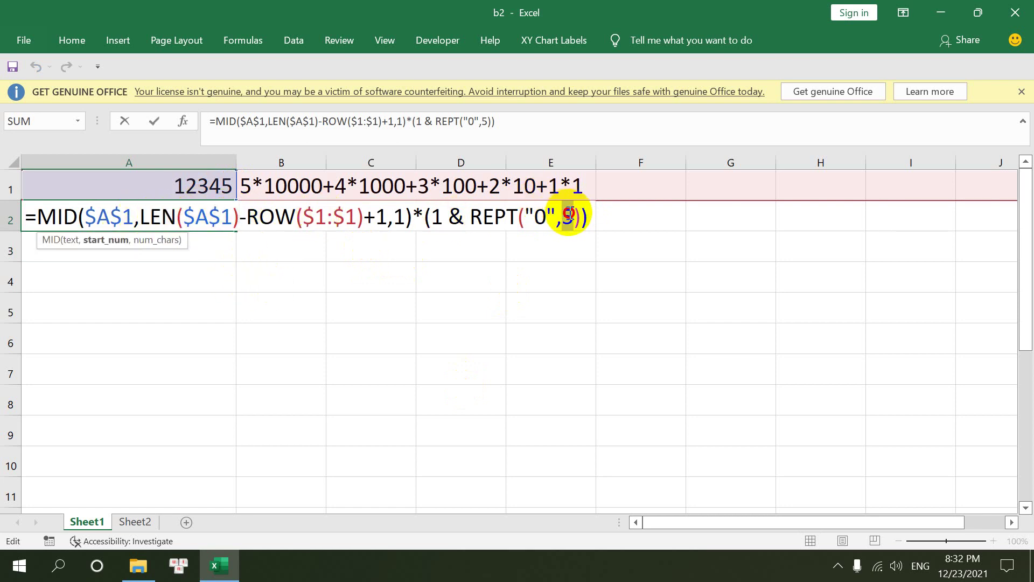
type("LEN($A$1)")
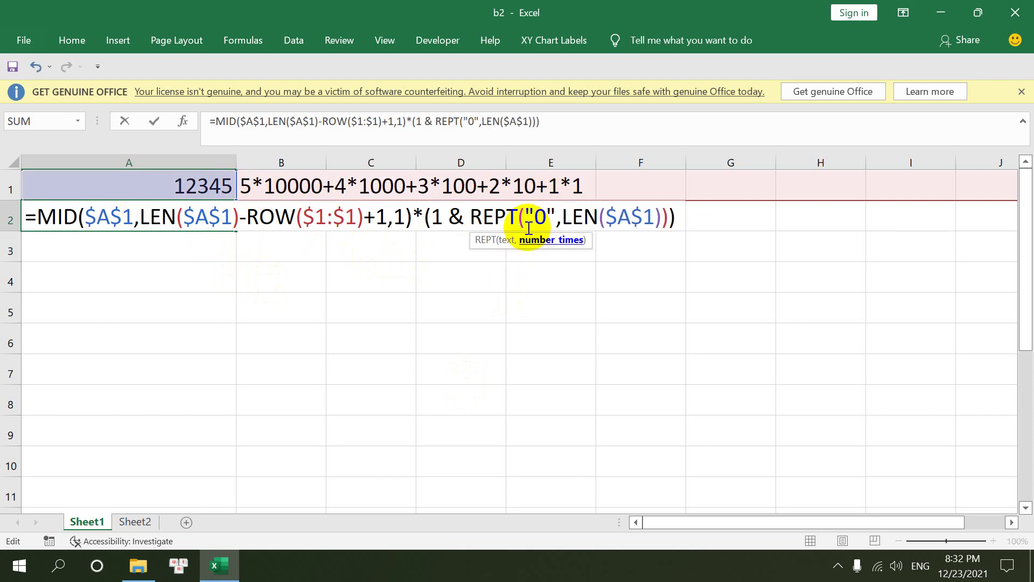
Complete the REPT zero count as LEN($A$1)-ROW($1:$1)+1 and commit it
type("-")
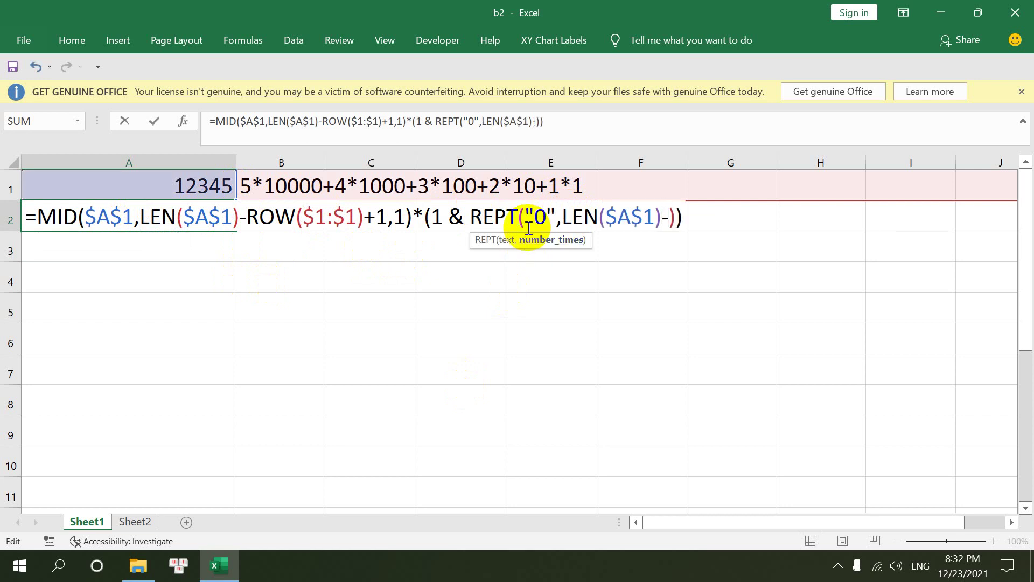
type("row")
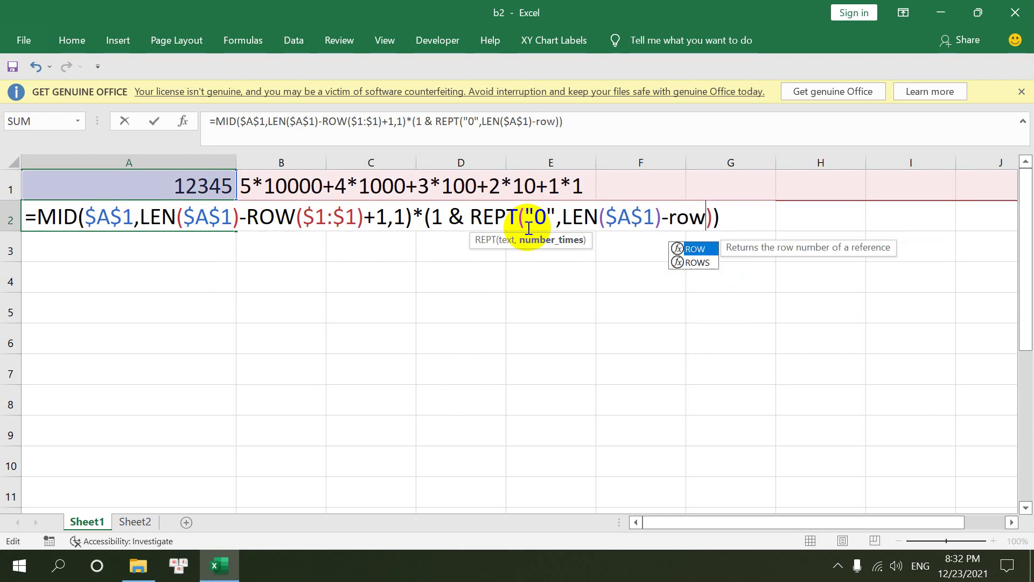
type("($1")
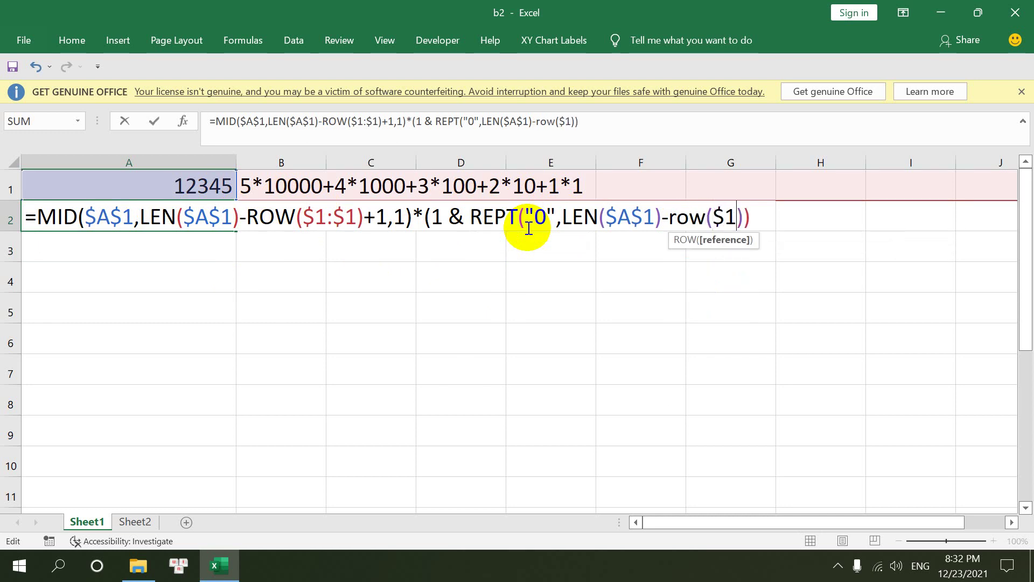
type(":1")
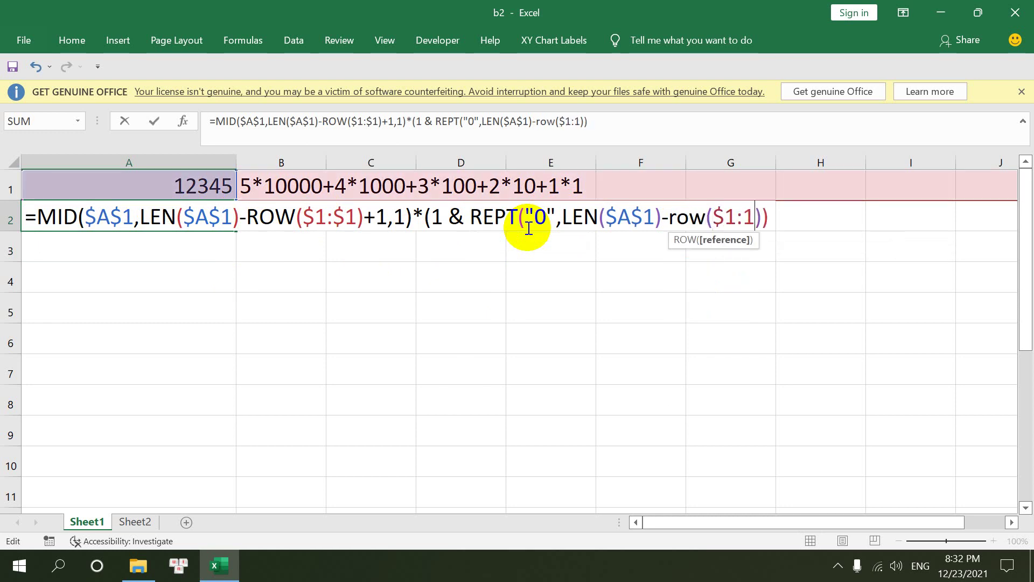
key("BackSpace")
type("$1)")
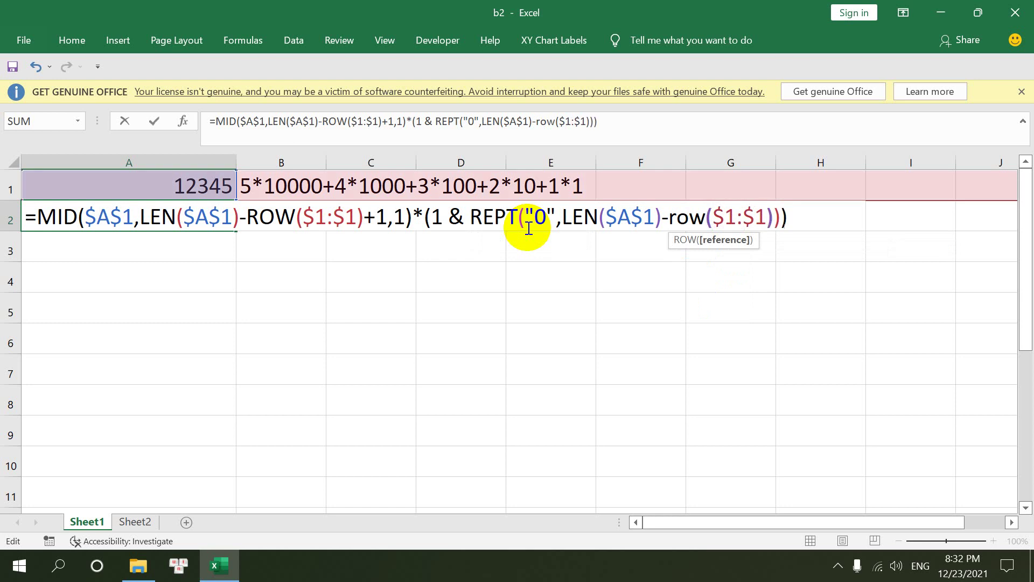
type("+1")
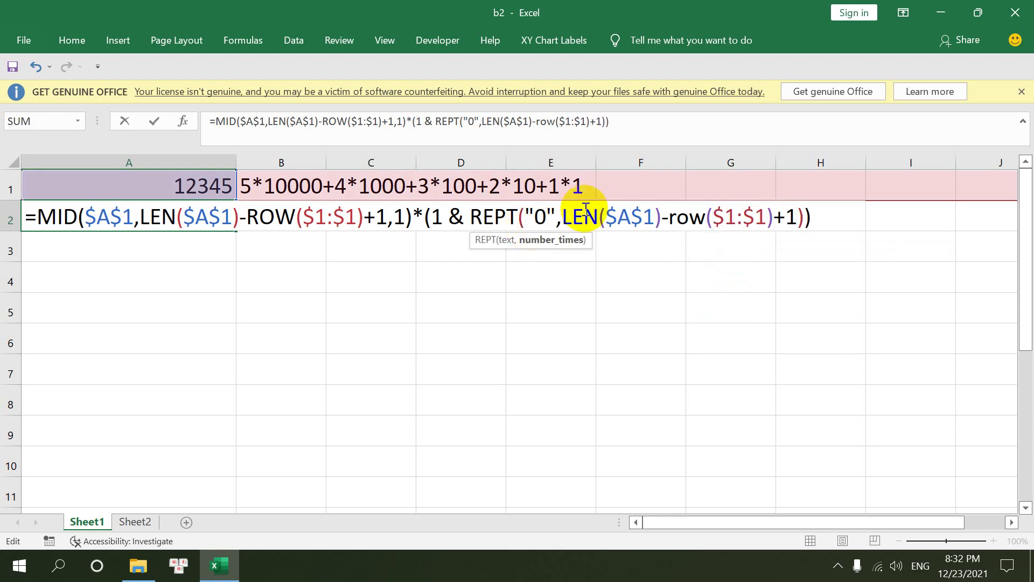
key("Return")
double_click(212, 219)
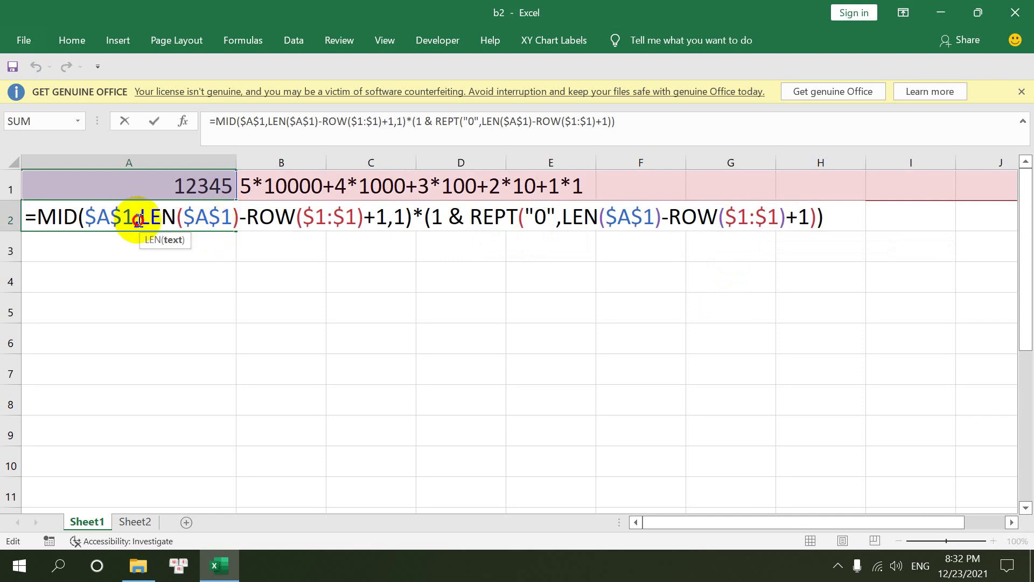
left_click_drag(138, 221, 382, 213)
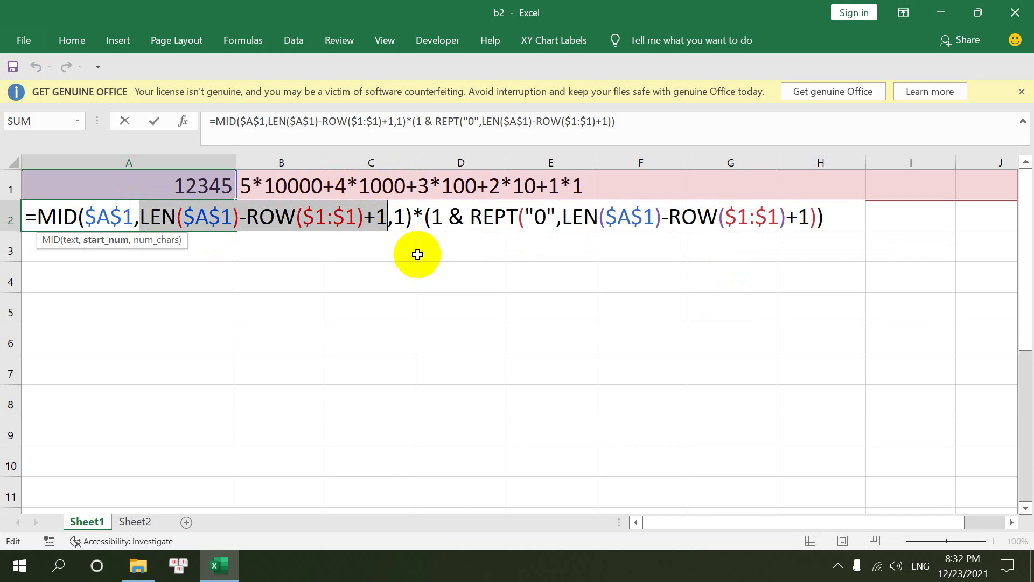
left_click(405, 216)
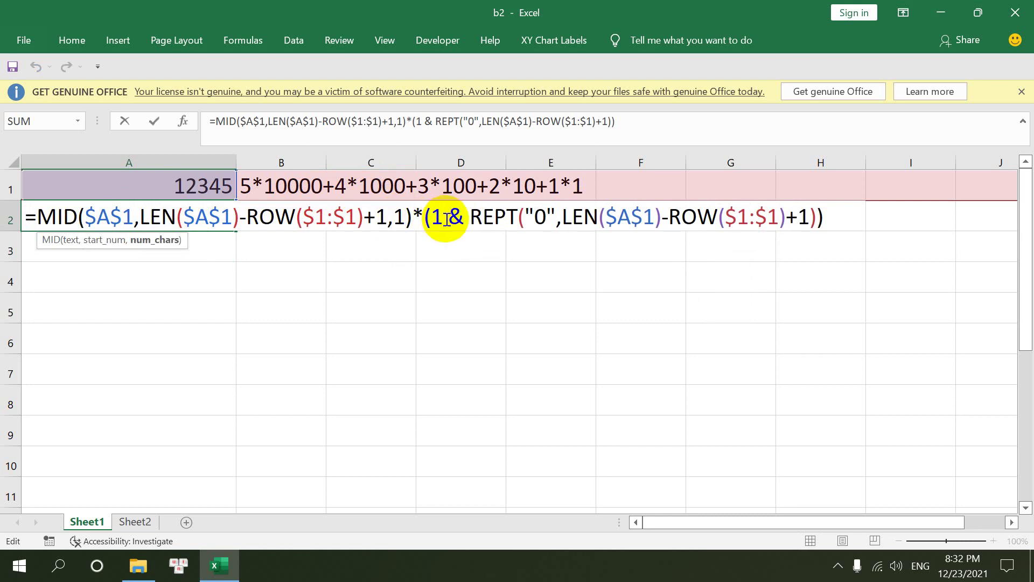
left_click_drag(431, 217, 817, 218)
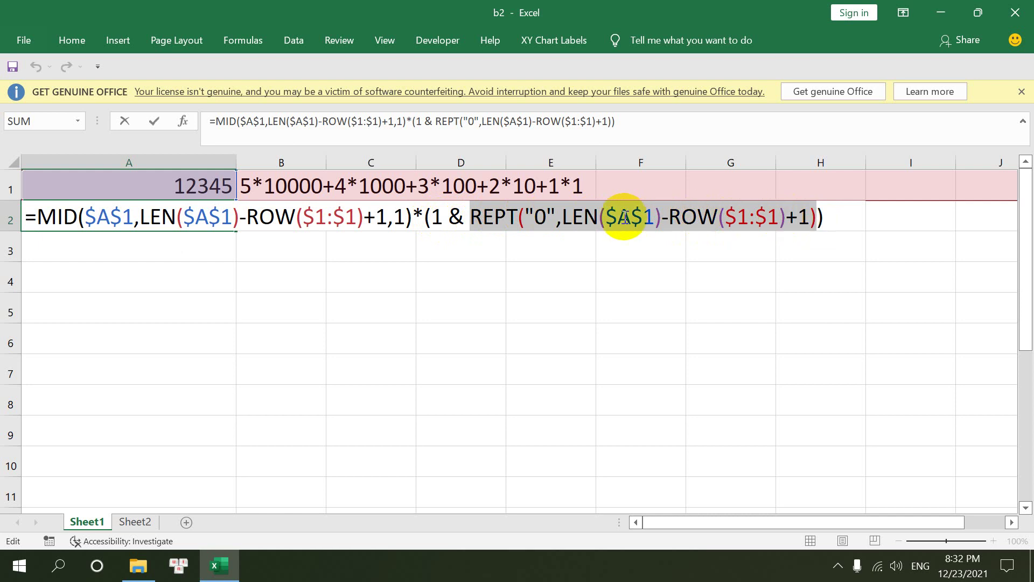
Change both ROW($1:$1) ranges in A2's formula to ROW($1:$5)
key("Return")
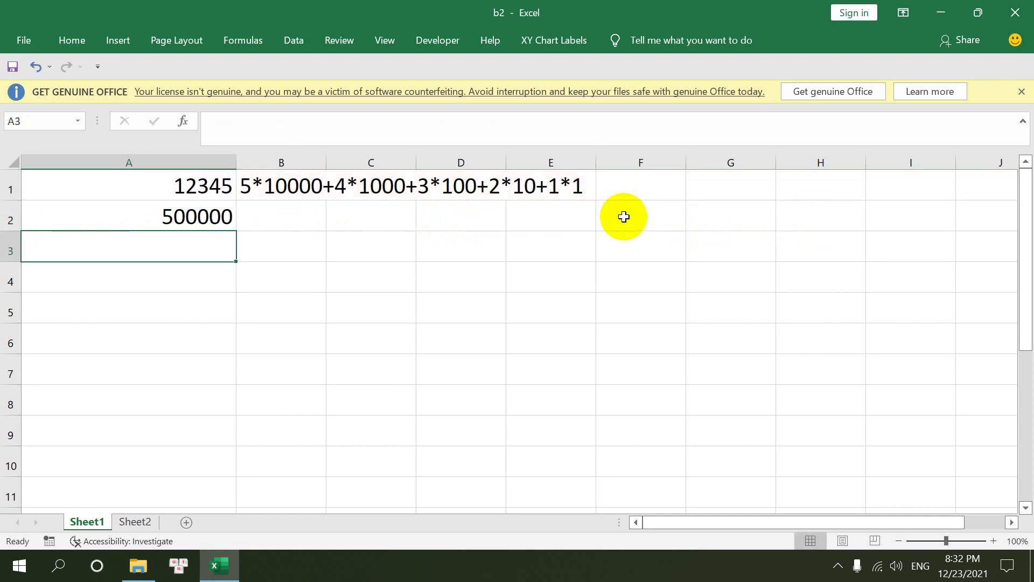
double_click(127, 210)
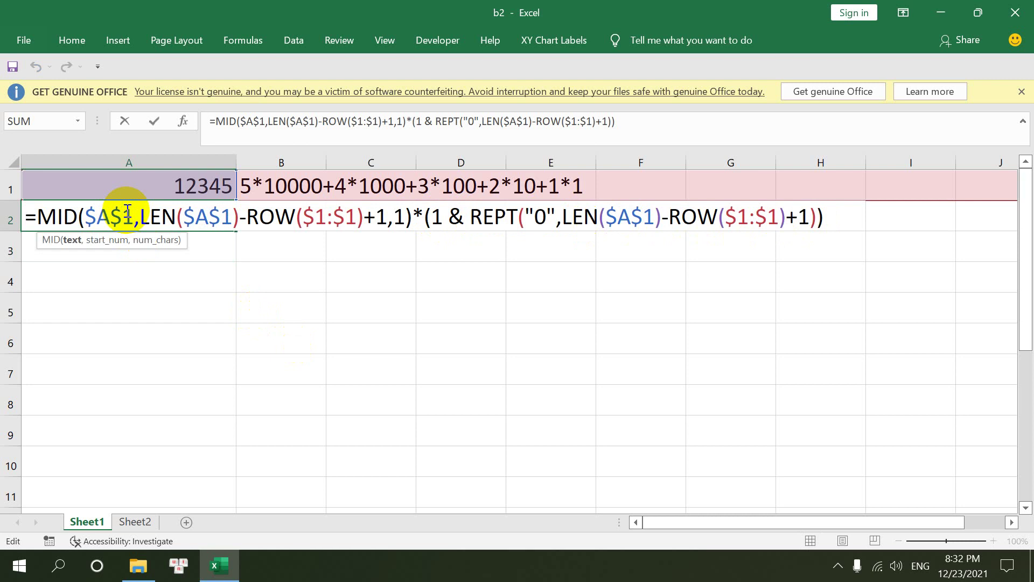
key("Return")
double_click(127, 210)
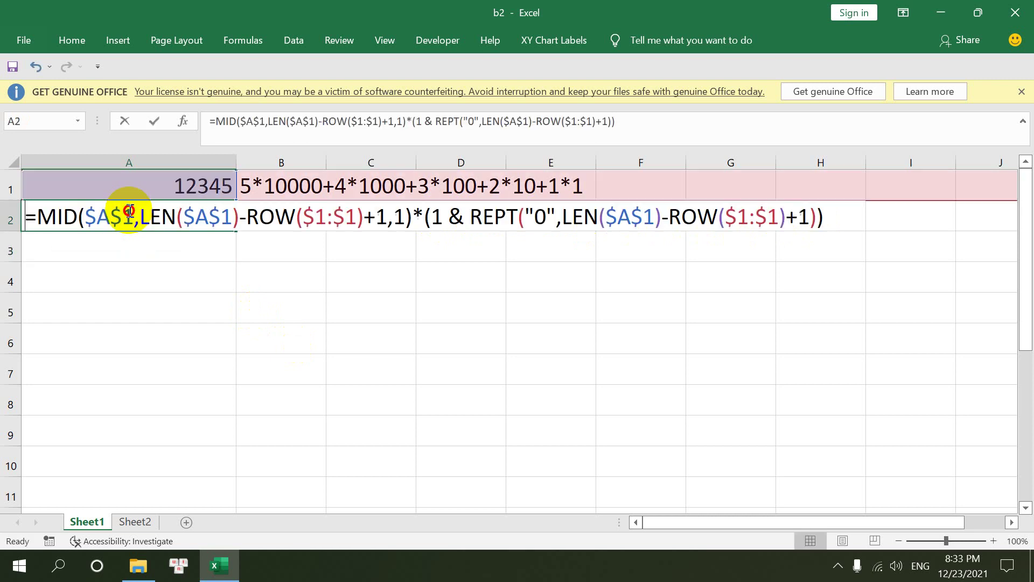
left_click_drag(280, 226, 267, 221)
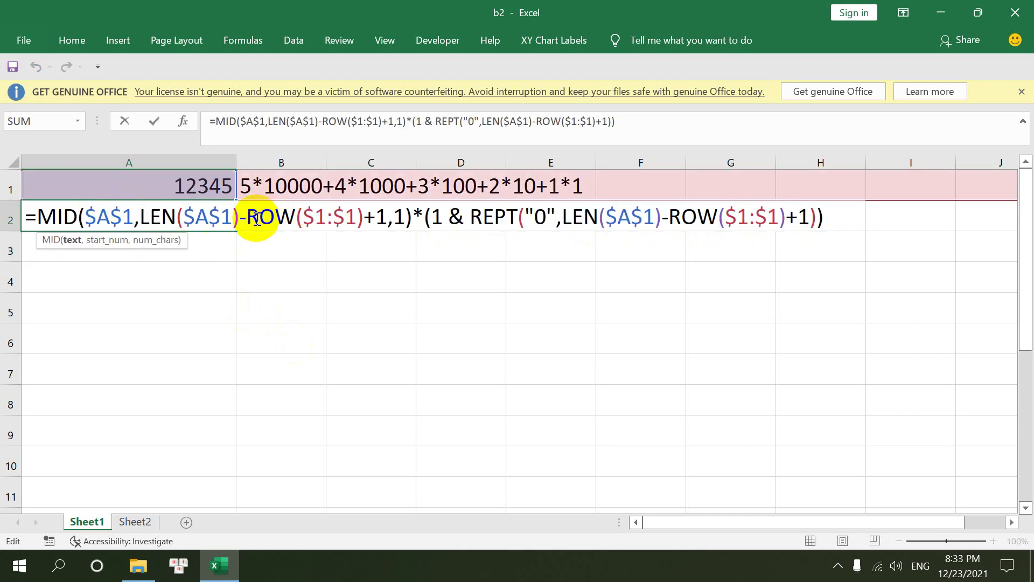
left_click(269, 218)
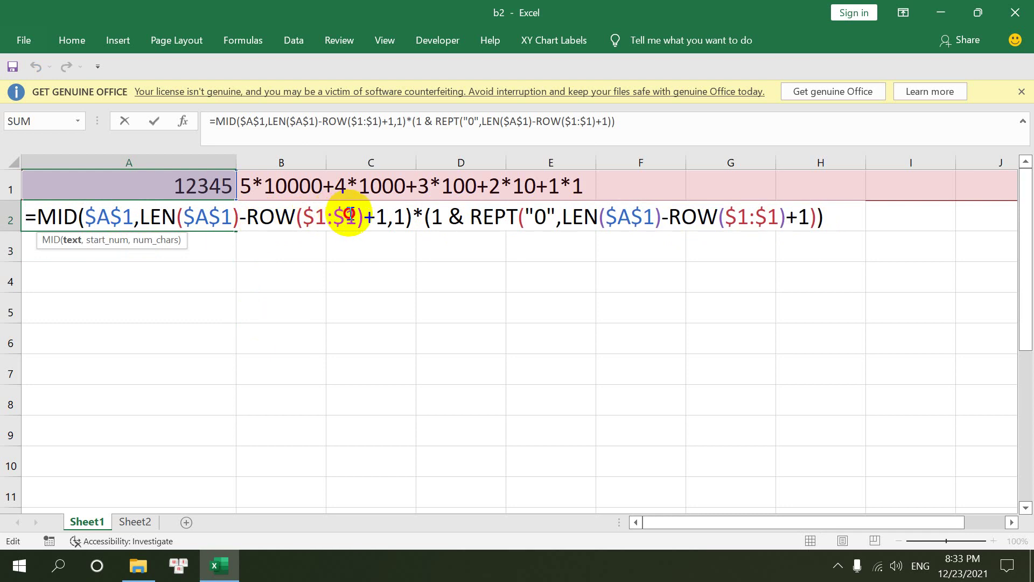
left_click_drag(346, 214, 356, 213)
left_click(351, 214)
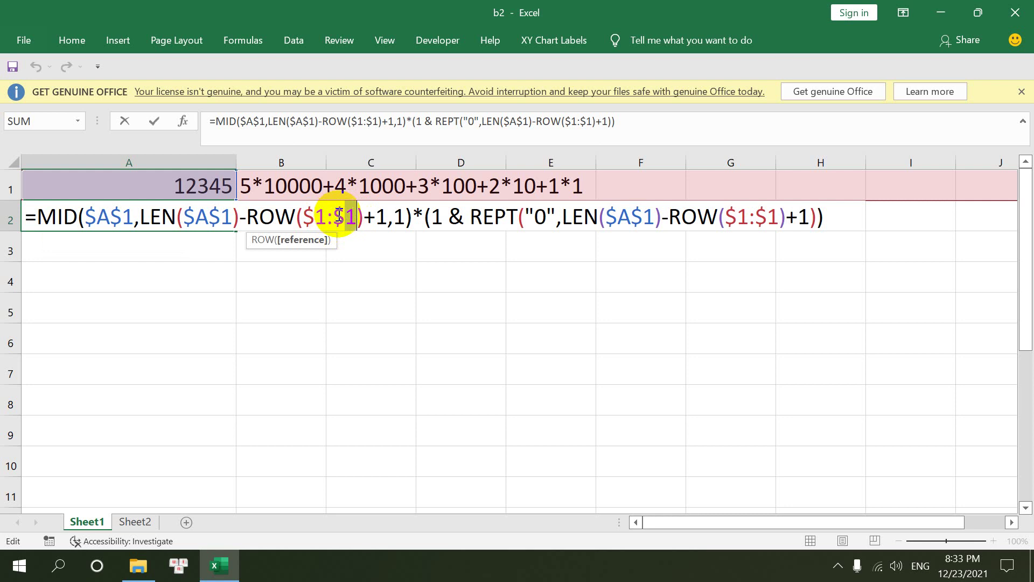
left_click_drag(343, 216, 356, 218)
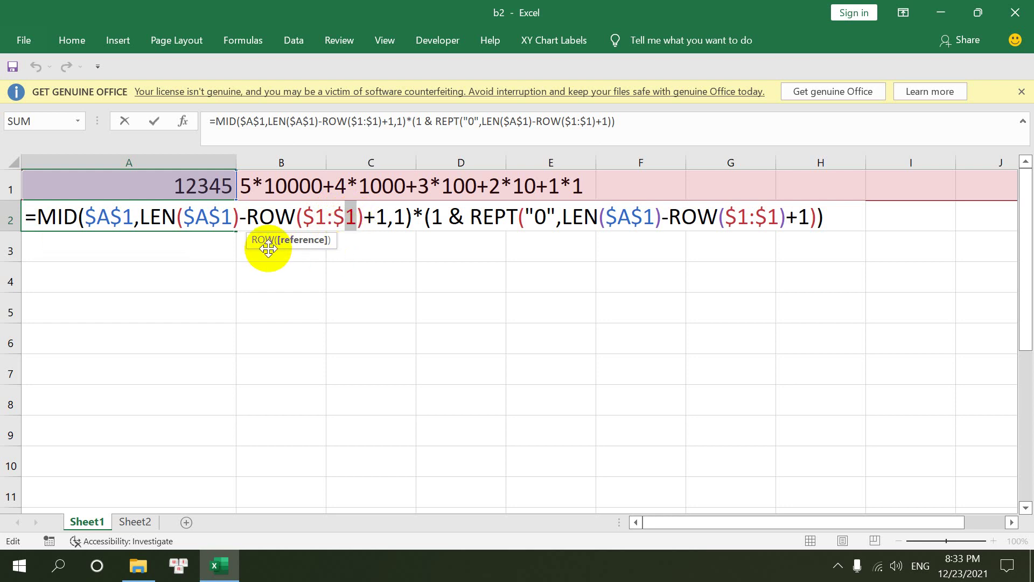
type("5")
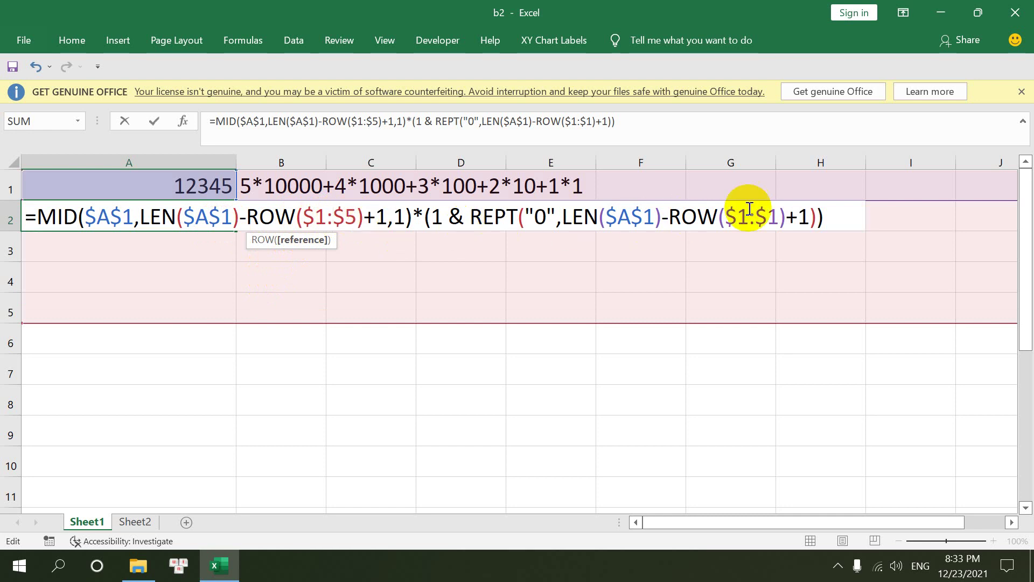
left_click_drag(766, 213, 775, 210)
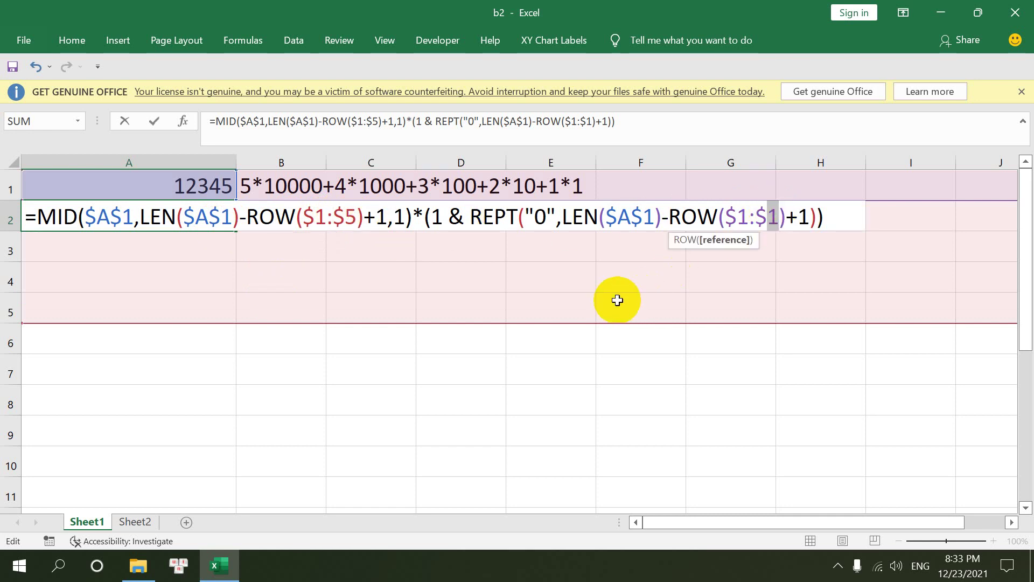
type("5")
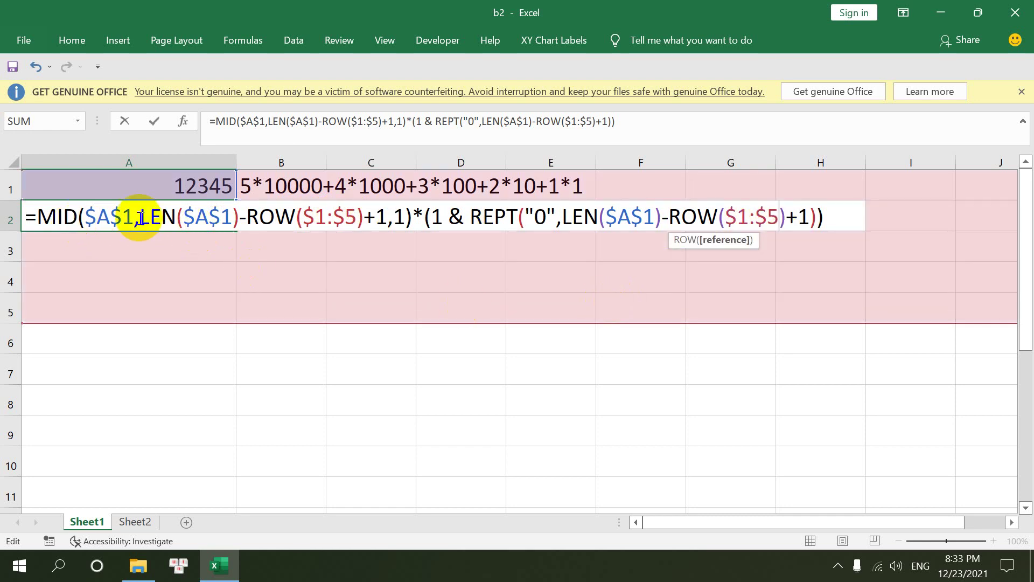
left_click(34, 218)
Wrap A2's MID formula in SUM( ) and enter it as an array formula, giving 543210
type("su")
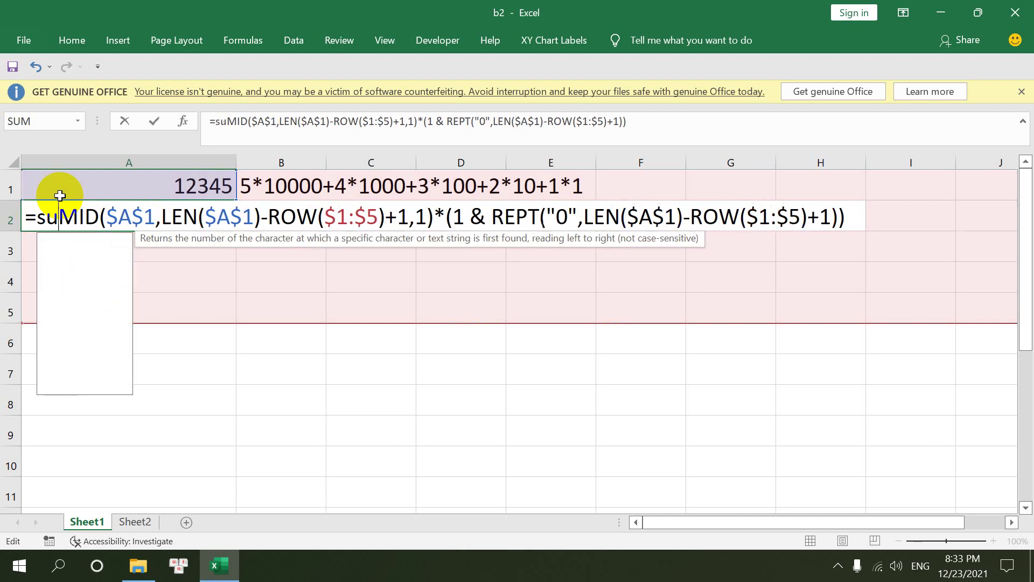
type("m(")
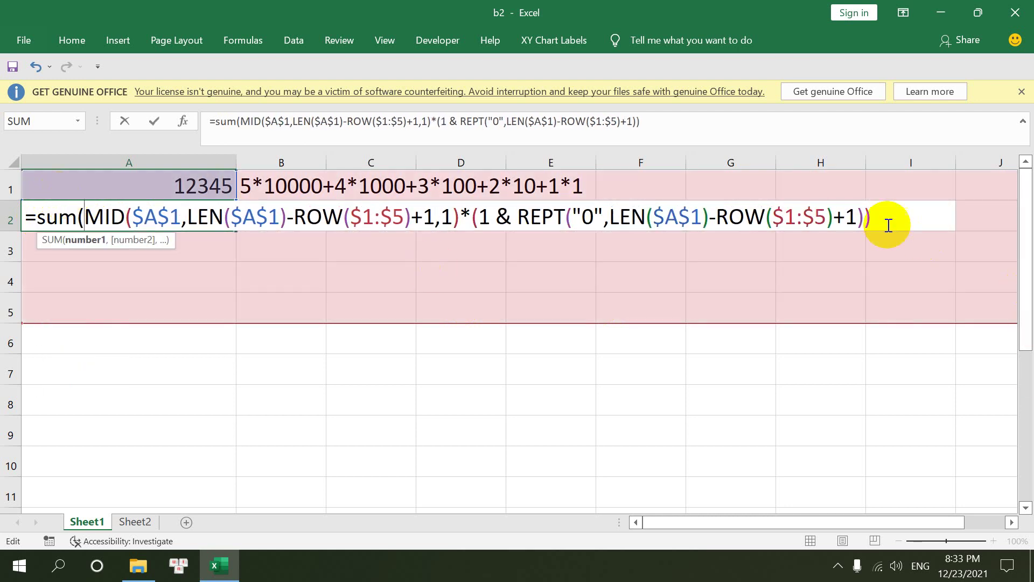
left_click(881, 222)
type(")")
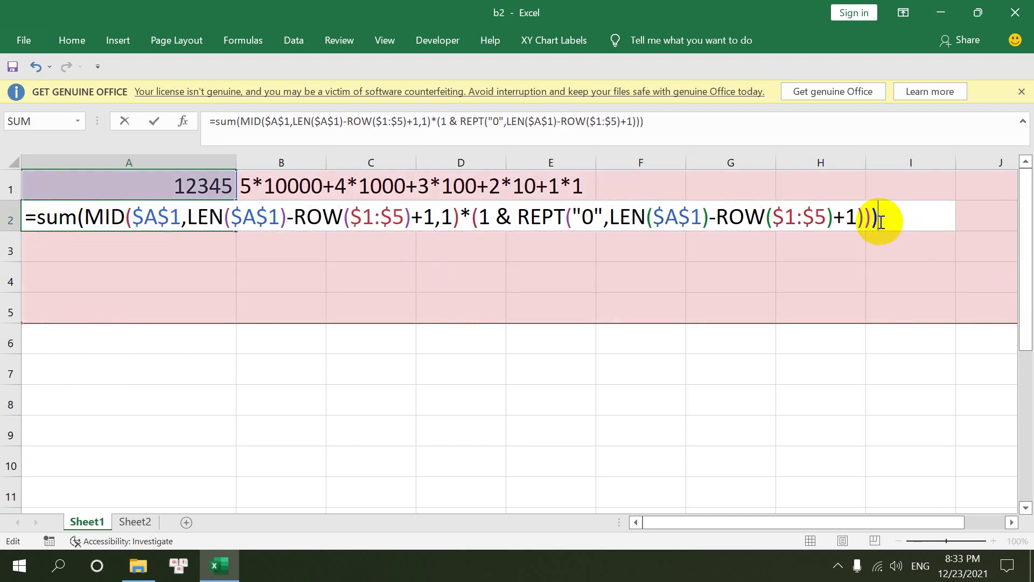
left_click_drag(85, 218, 460, 218)
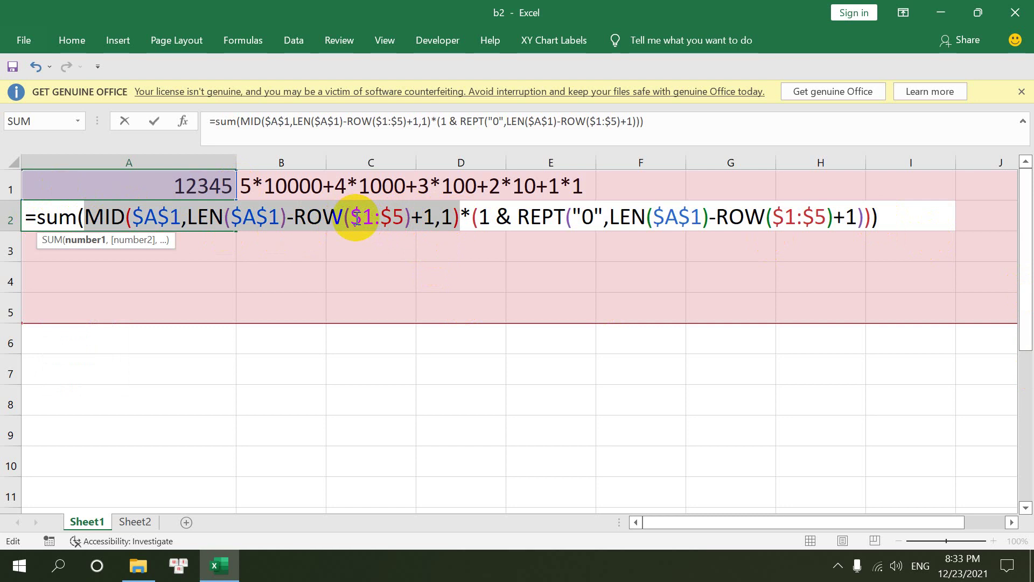
left_click(356, 219)
left_click_drag(350, 218, 395, 218)
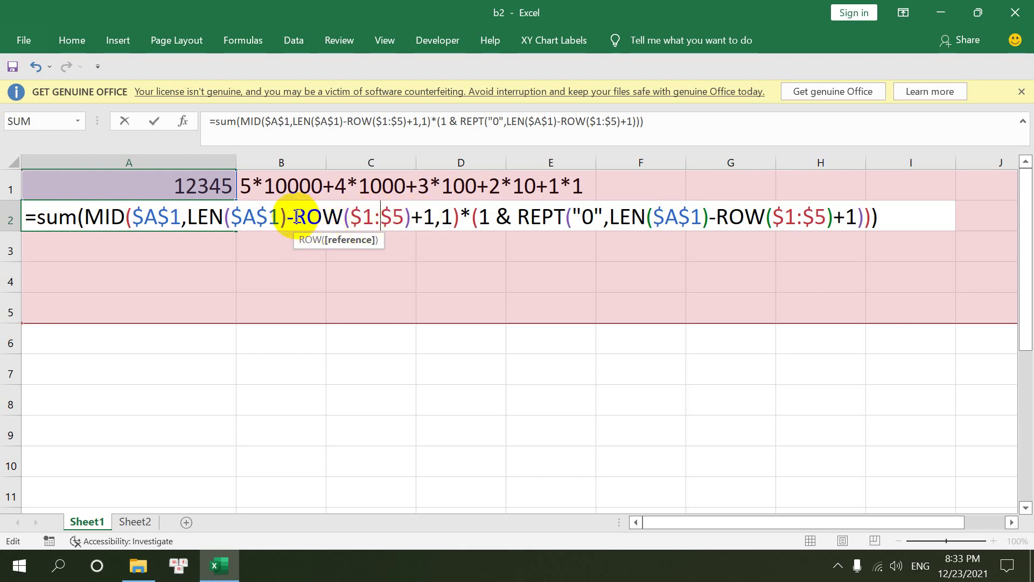
left_click_drag(295, 216, 402, 217)
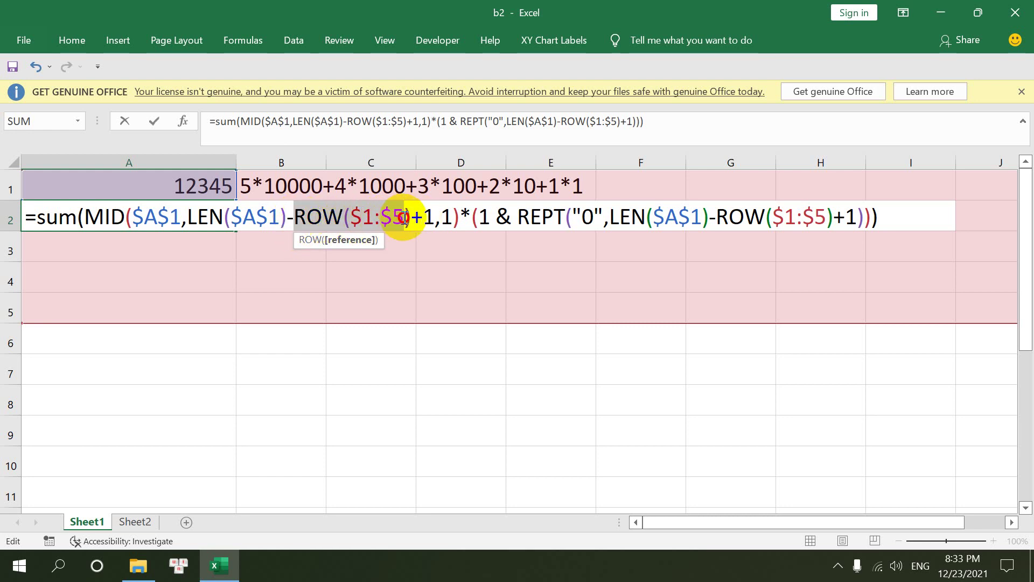
left_click(401, 217)
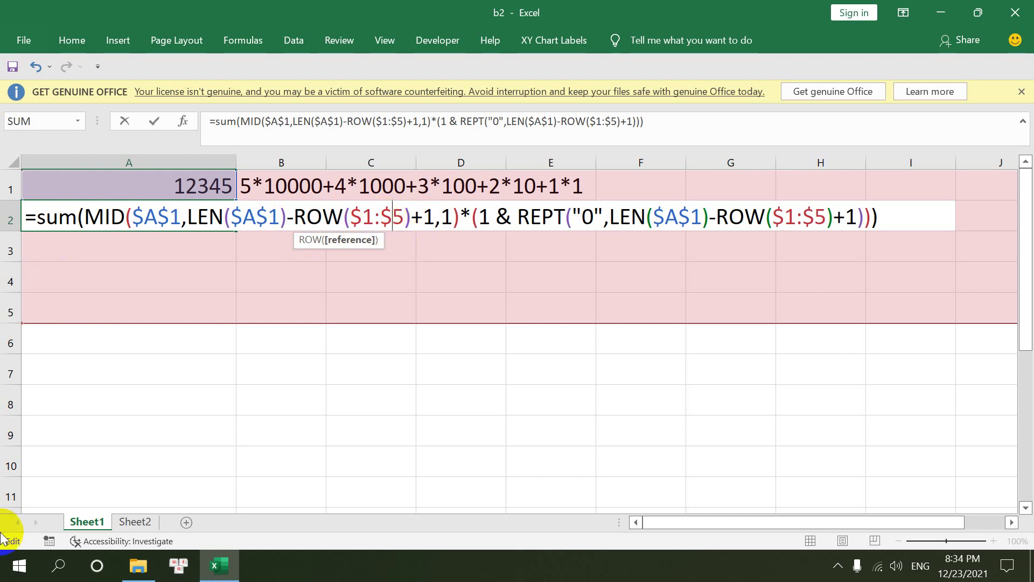
key("ctrl+shift+Return")
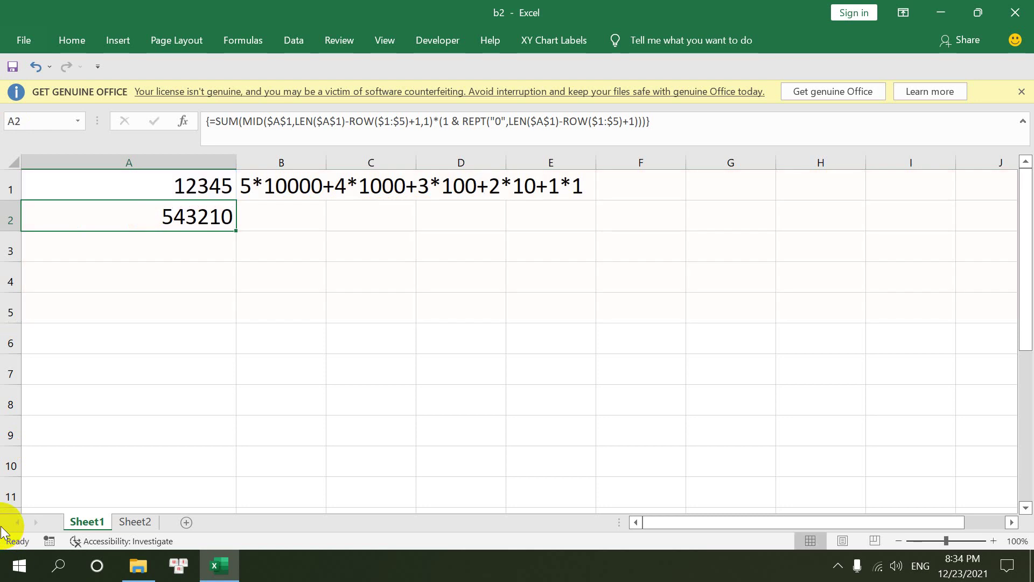
Delete the +1 from REPT's zero count and re-enter the array formula, giving 54321
double_click(173, 224)
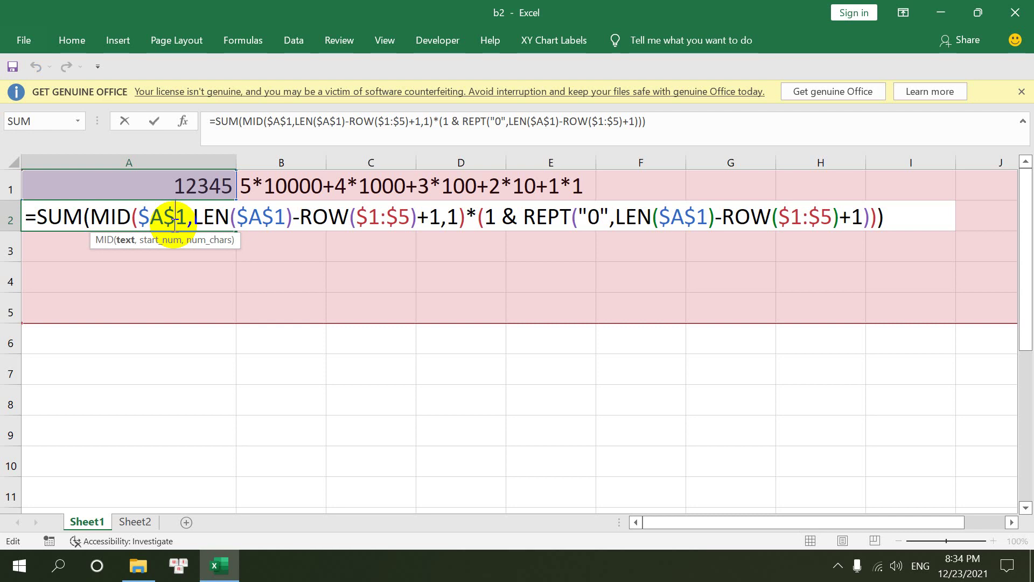
left_click(593, 218)
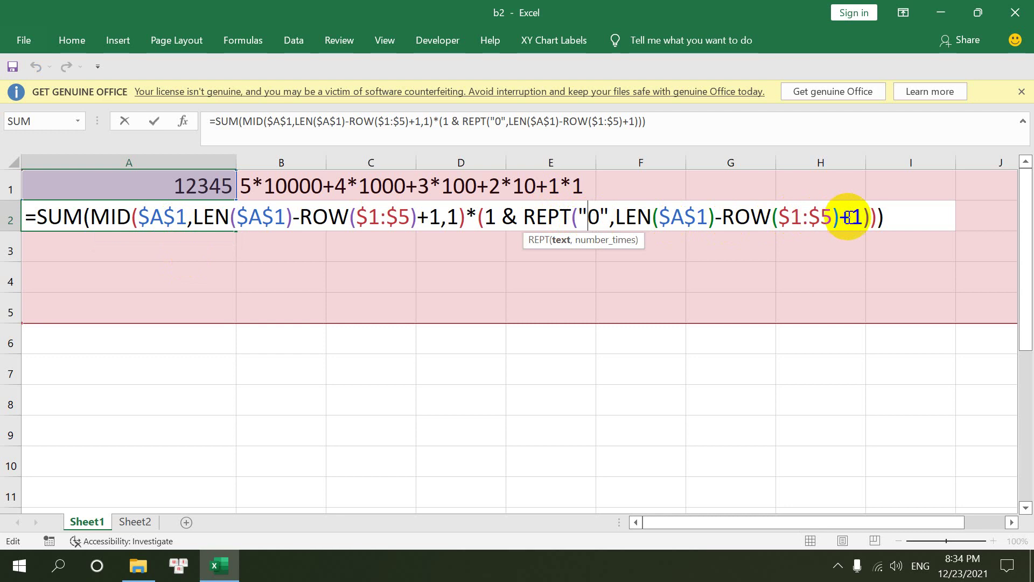
key("BackSpace")
key("BackSpace")
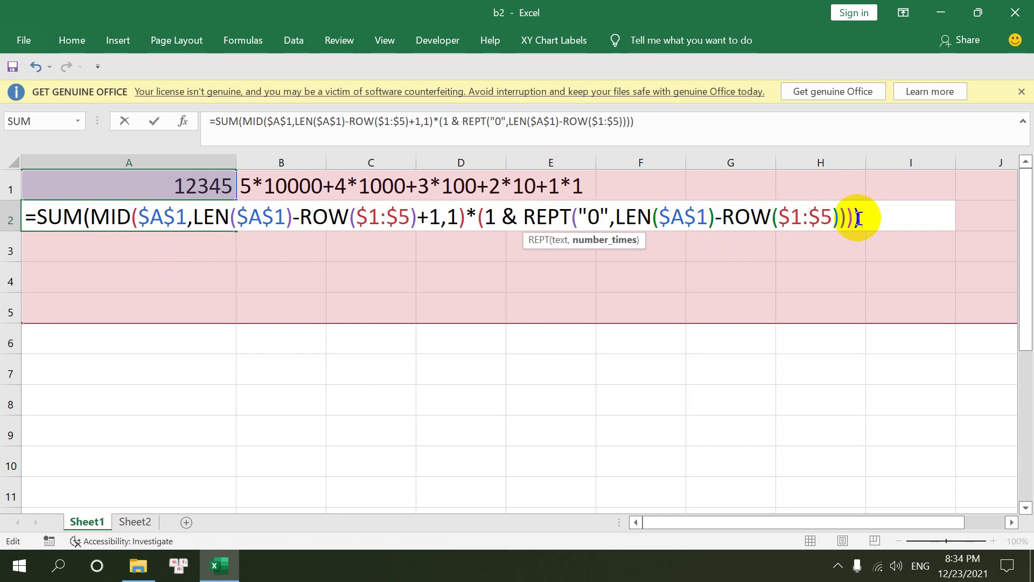
key("ctrl+shift+Return")
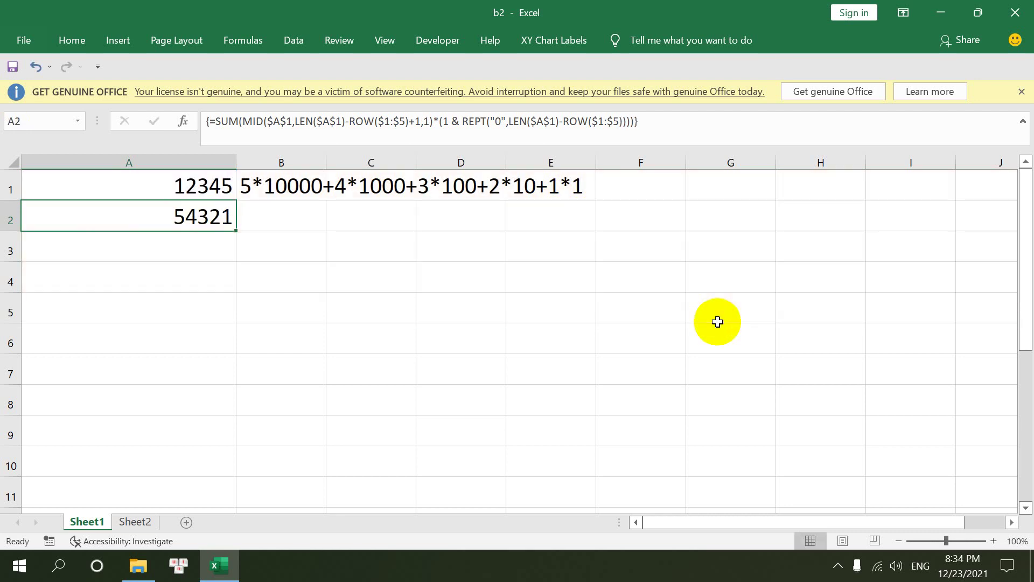
double_click(194, 215)
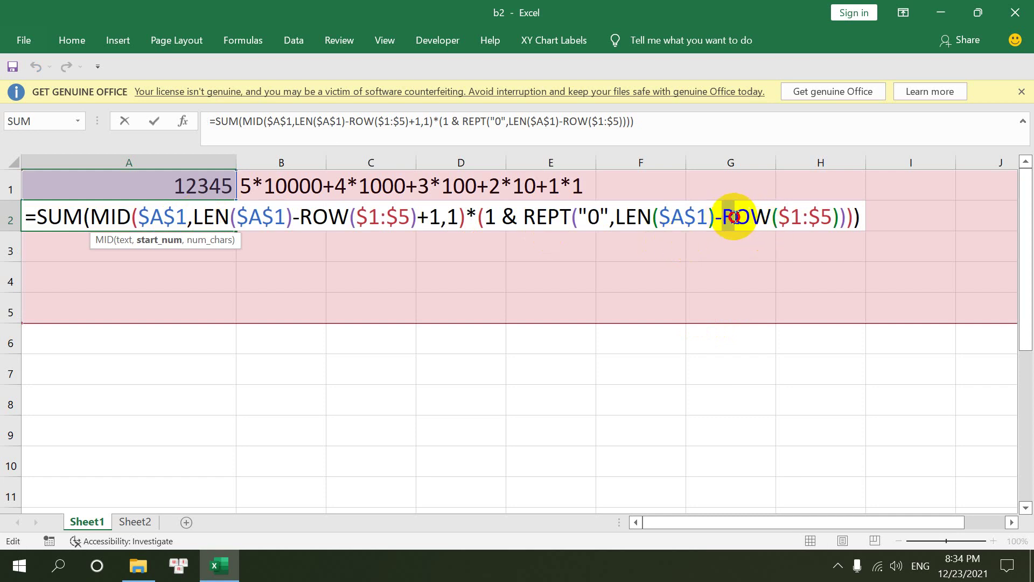
left_click_drag(718, 217, 817, 218)
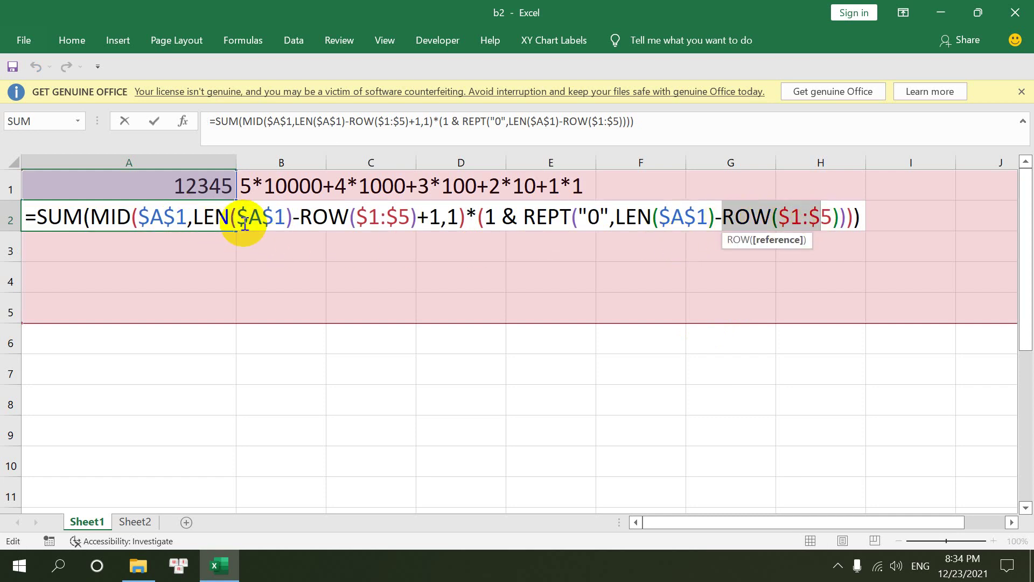
key("ctrl+shift+Return")
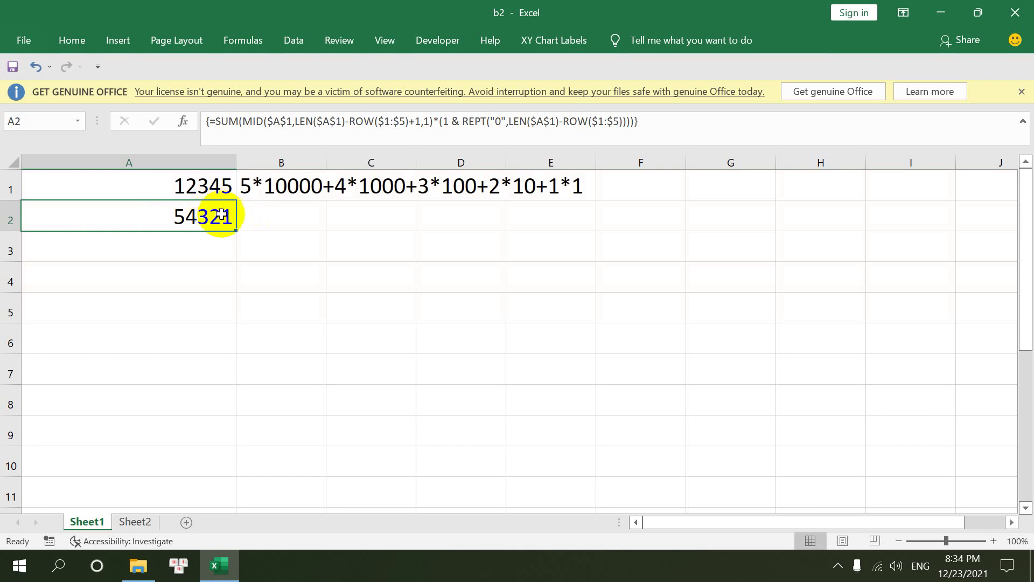
double_click(214, 216)
mouse_move(299, 217)
left_mouse_down()
mouse_move(422, 219)
mouse_move(452, 348)
left_mouse_up()
Enter =ROW($1:$5) in D2 and evaluate it with F9 into {1;2;3;4;5}
key("Escape")
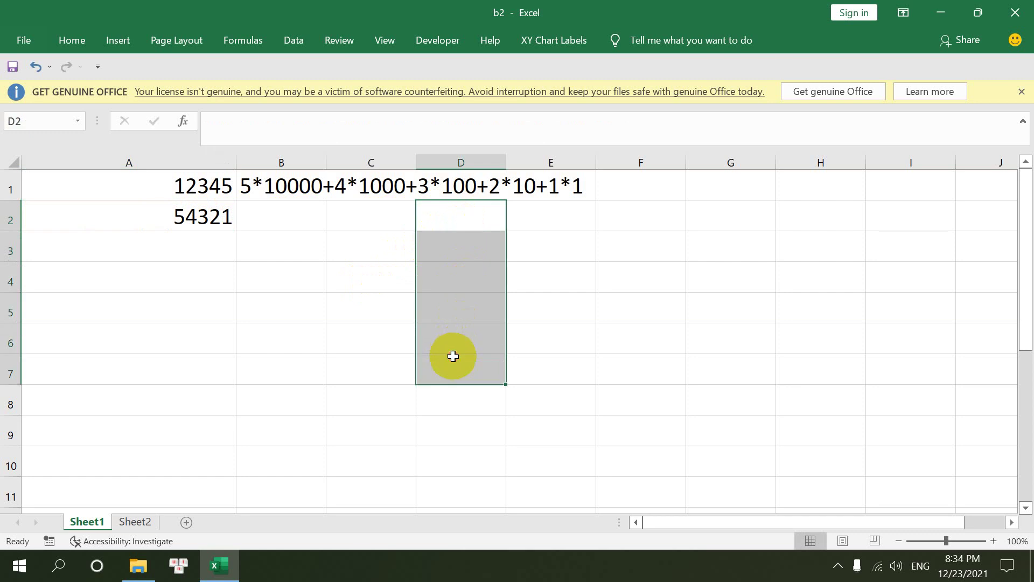
double_click(492, 222)
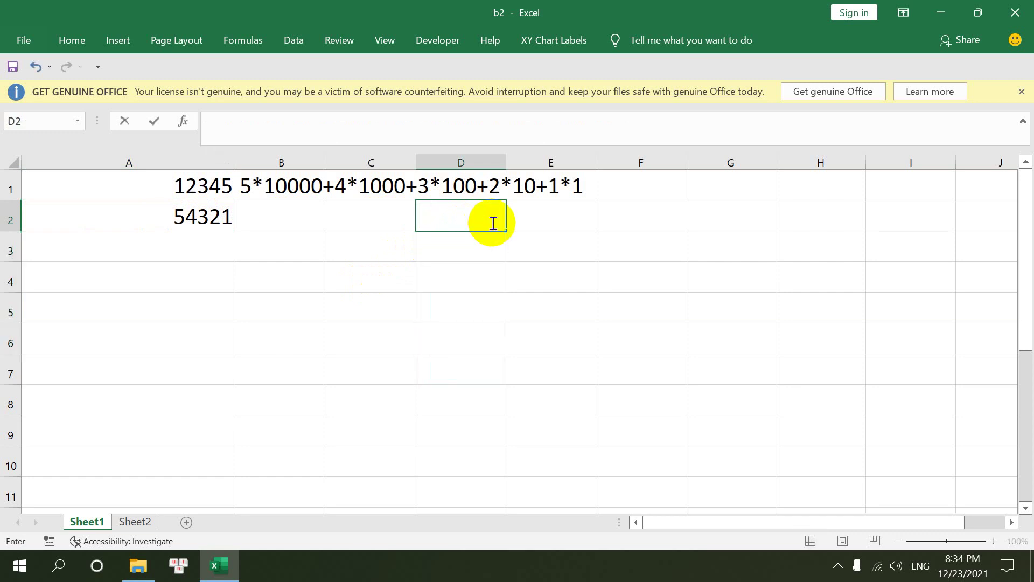
type("=ROW($1:$5)")
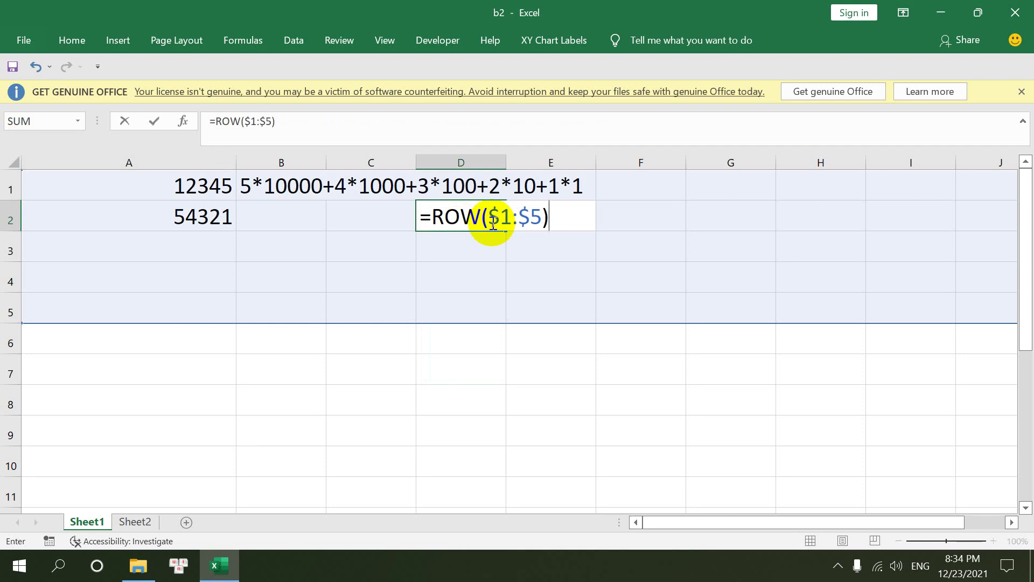
key("Up")
double_click(492, 224)
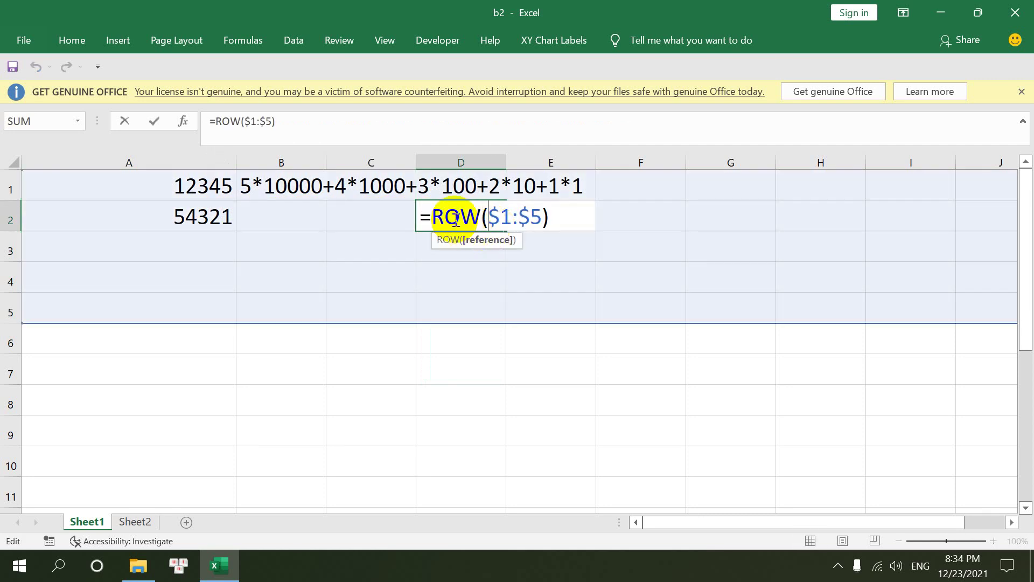
left_click_drag(431, 217, 582, 230)
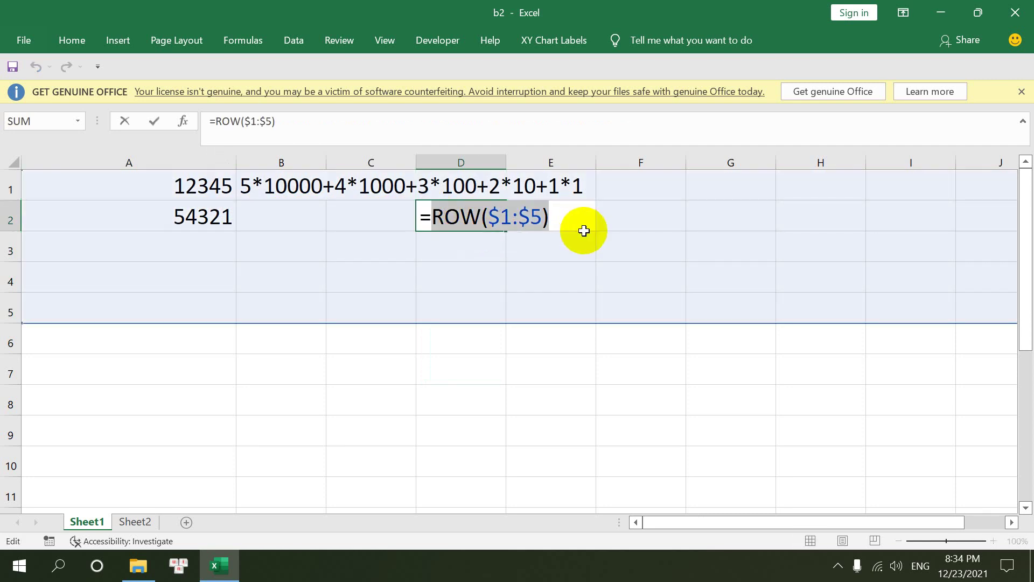
key("F9")
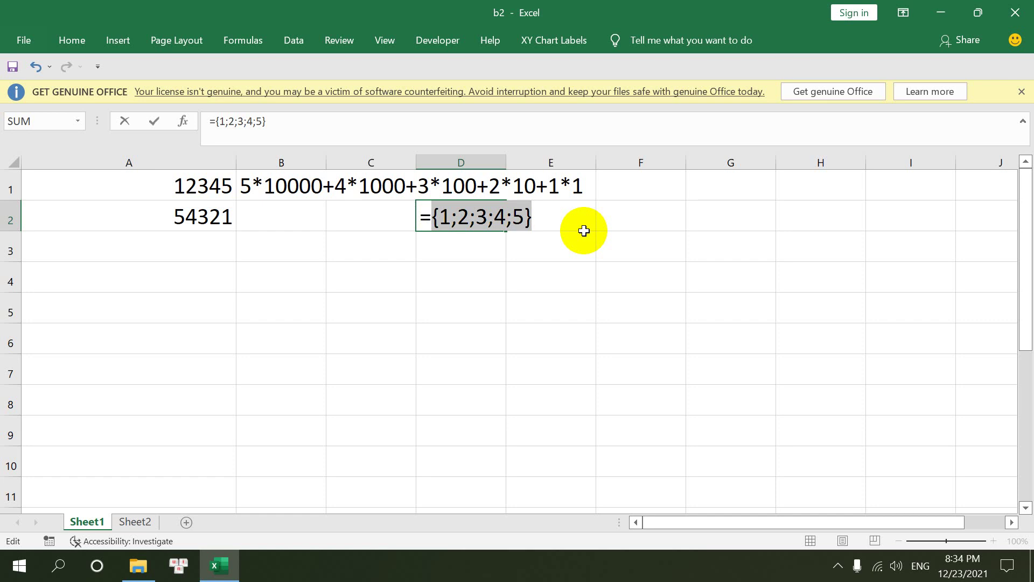
left_click(425, 221)
key("Return")
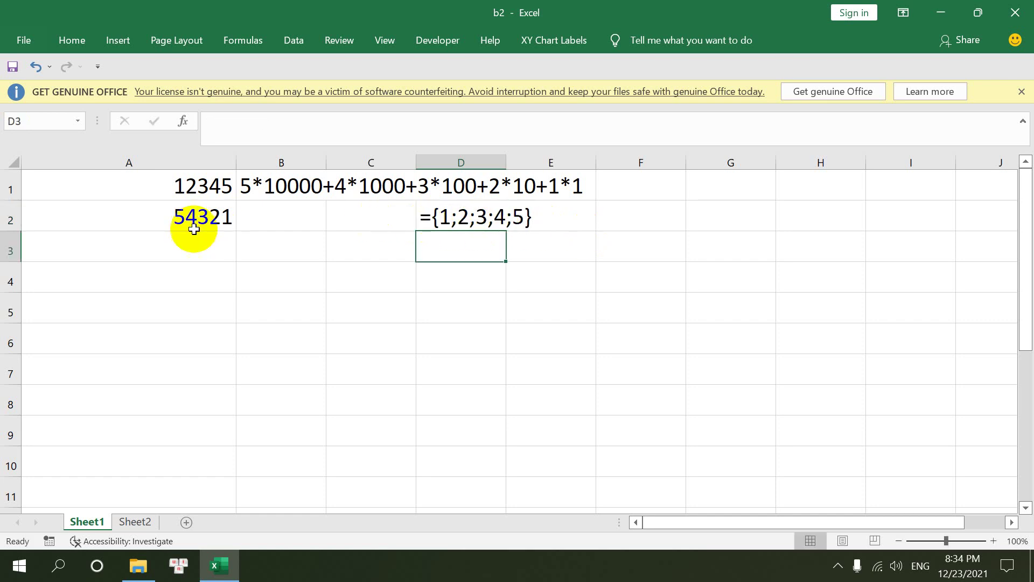
left_click(186, 221)
double_click(186, 218)
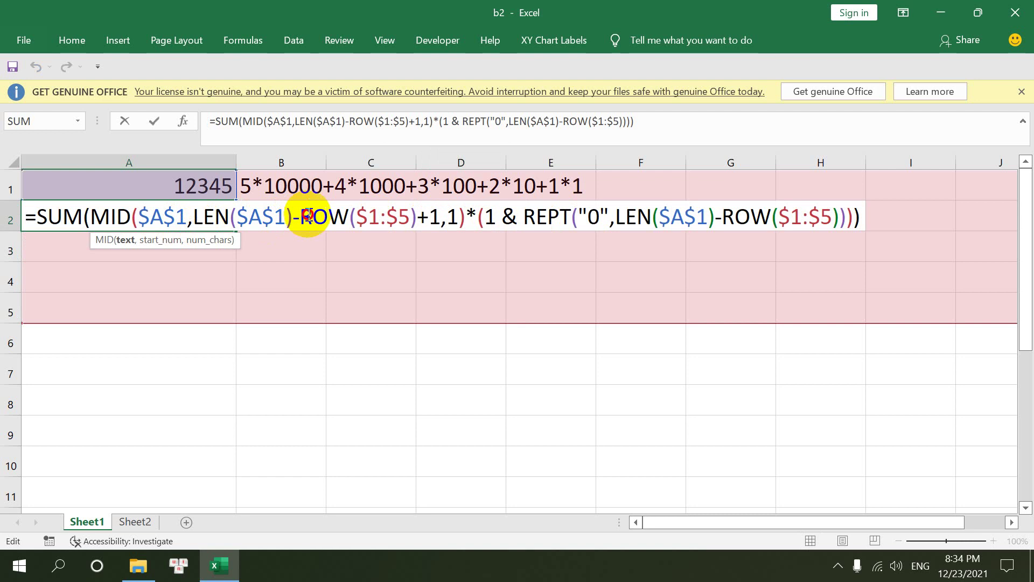
left_click_drag(299, 218, 434, 221)
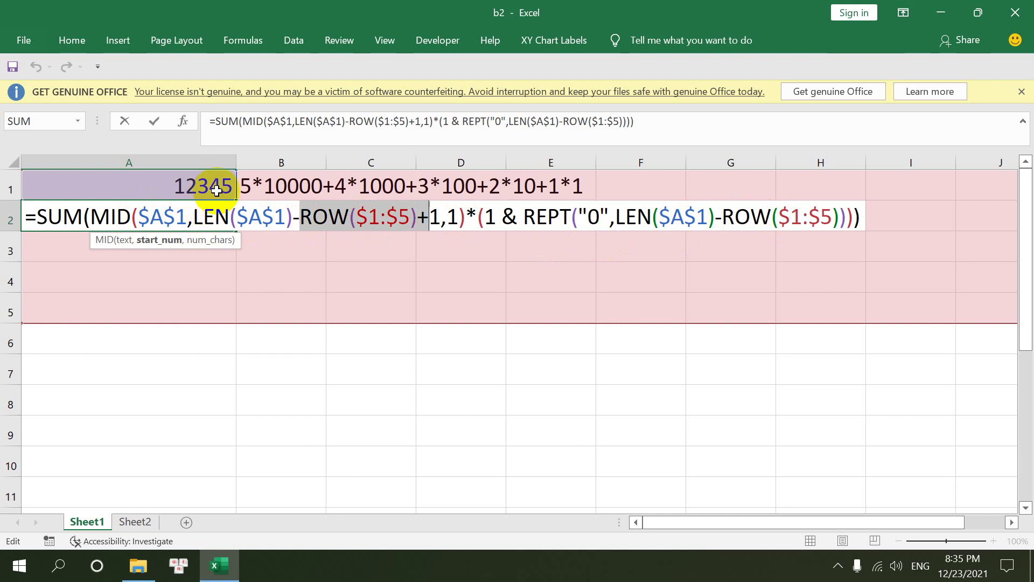
left_click(90, 216)
key("shift+End")
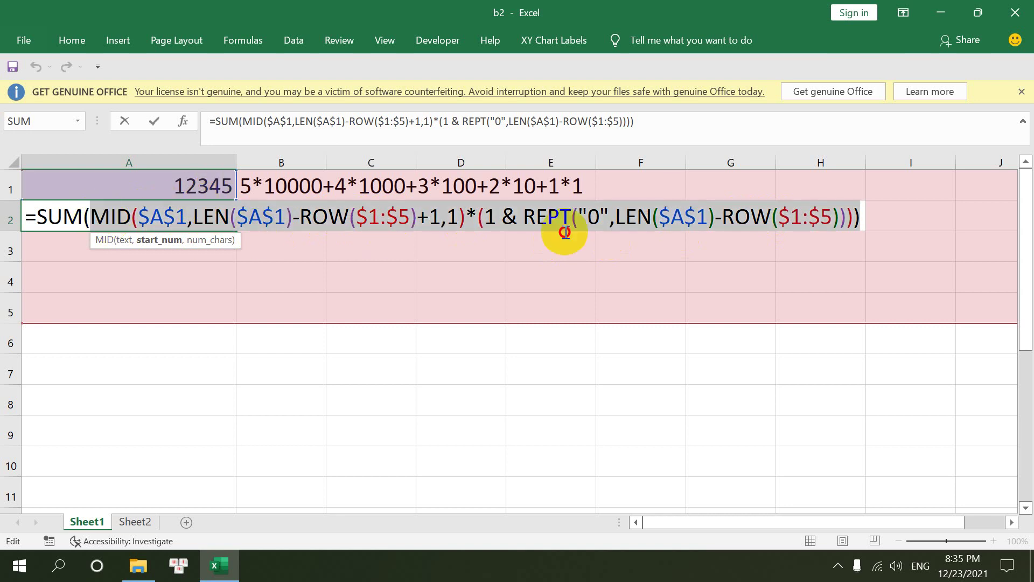
key("shift+Left")
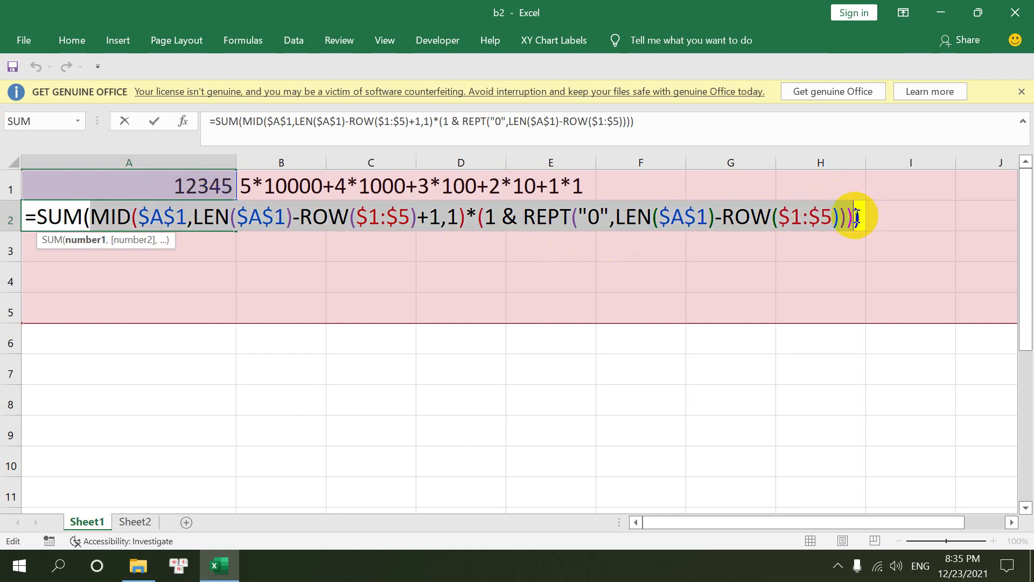
key("F9")
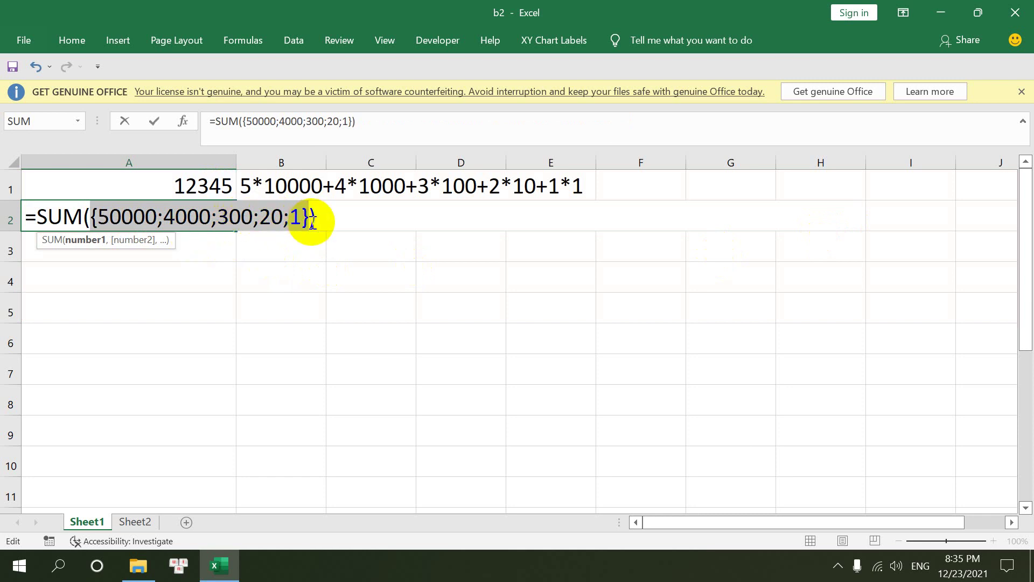
key("Escape")
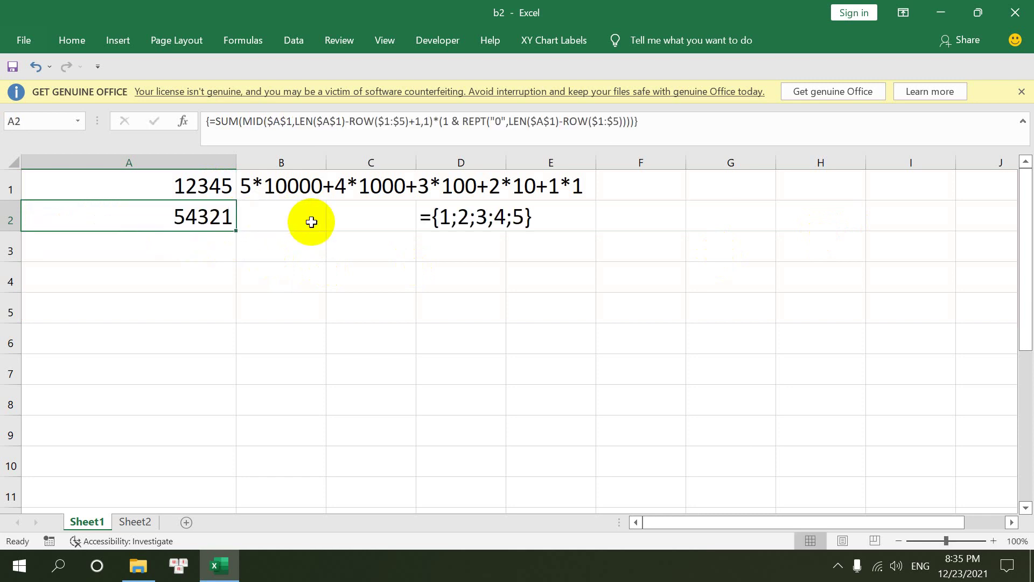
double_click(207, 213)
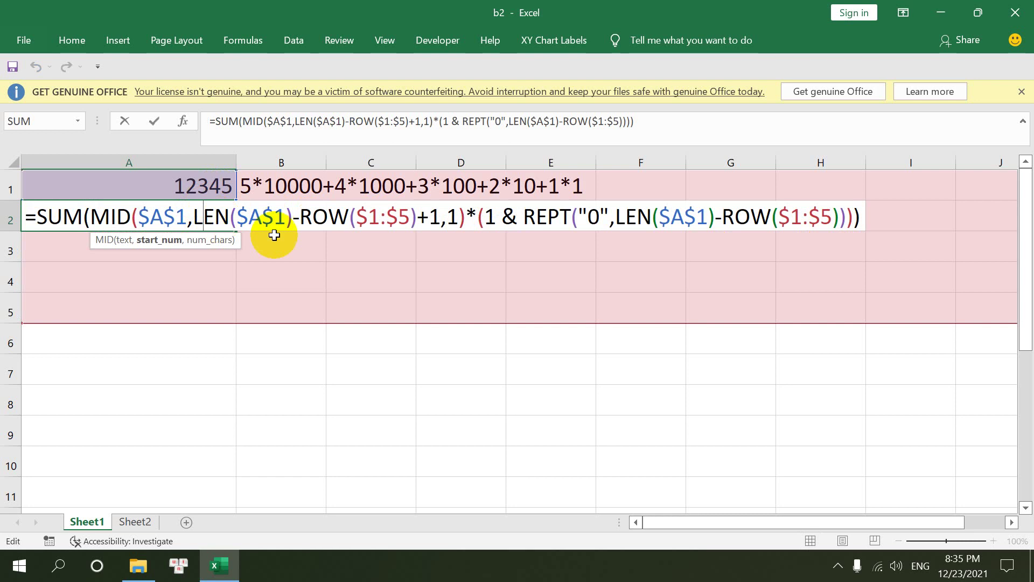
left_click_drag(392, 216, 409, 221)
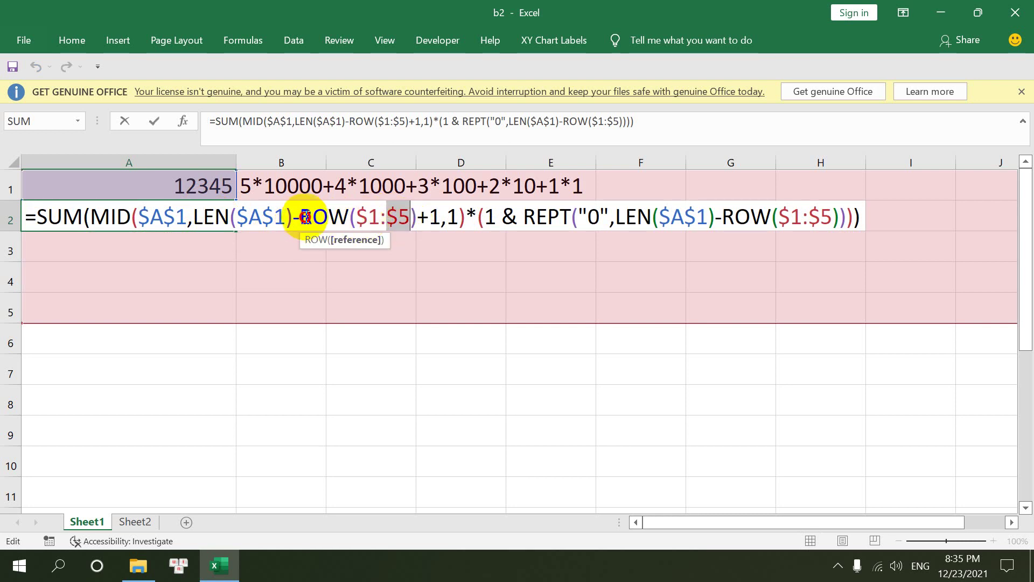
left_click_drag(300, 217, 414, 217)
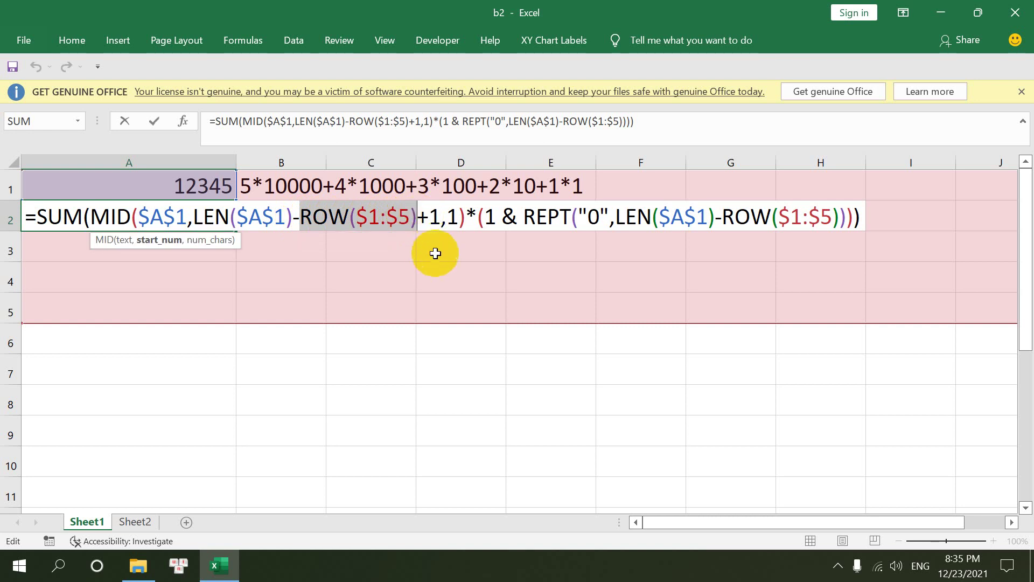
key("ctrl+shift+Return")
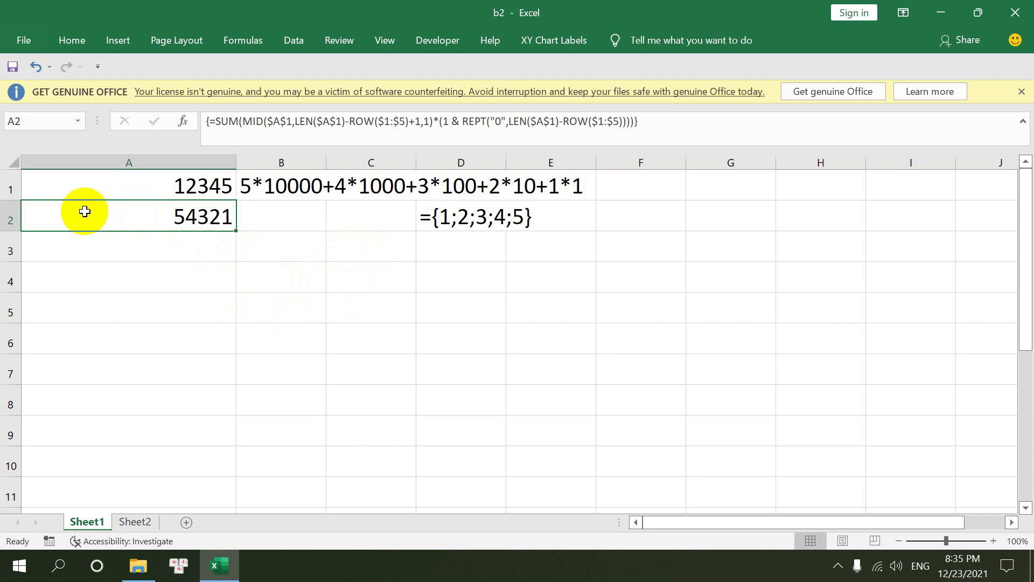
Enter =ROW($1:$5) in cell A5
double_click(145, 215)
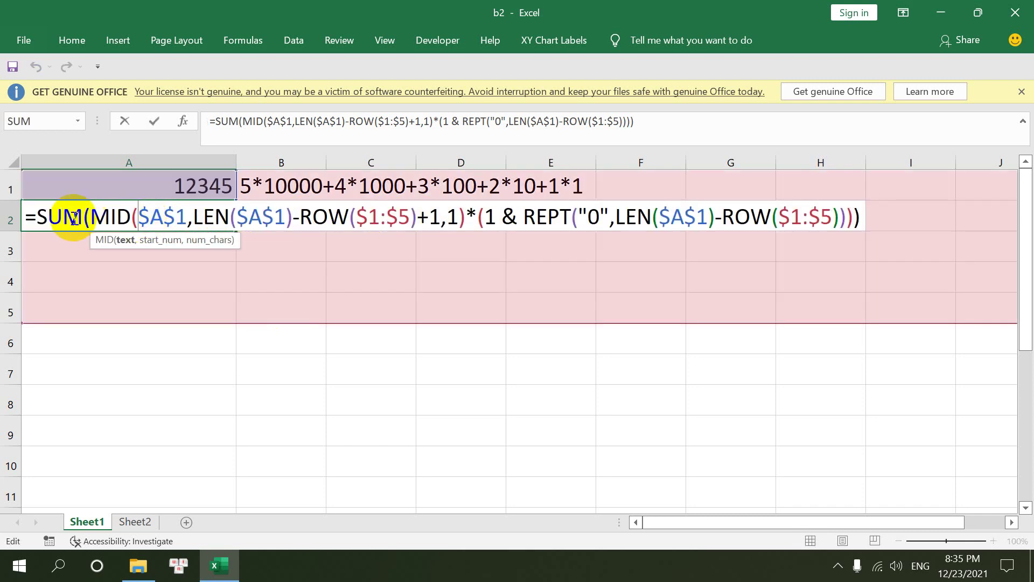
left_click(24, 215)
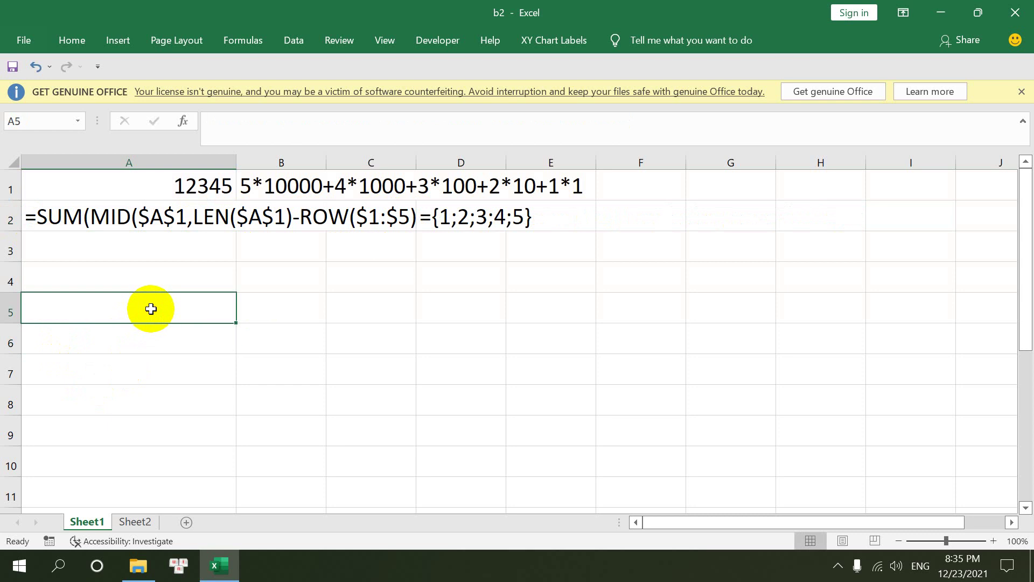
type("=ROW($1:$5)")
key("Return")
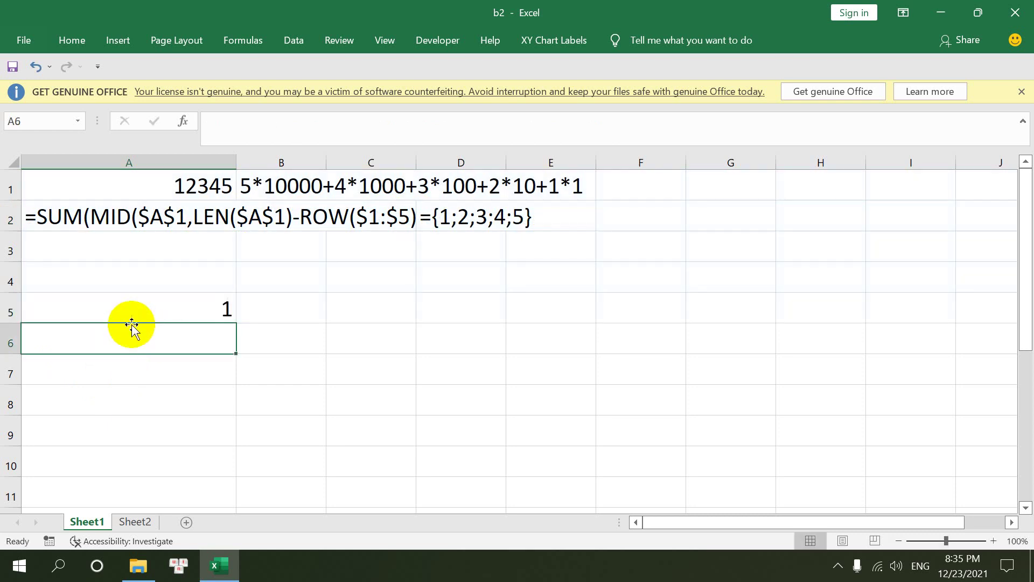
Turn A5's formula into a quoted string so it returns the text $1:$5
left_click(168, 305)
double_click(169, 305)
left_click(140, 310)
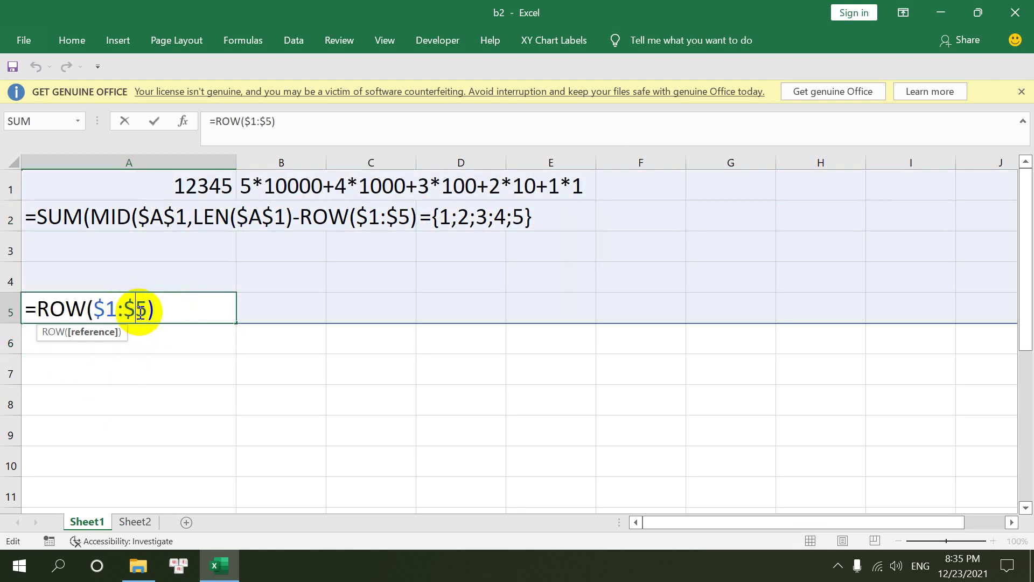
left_click(93, 309)
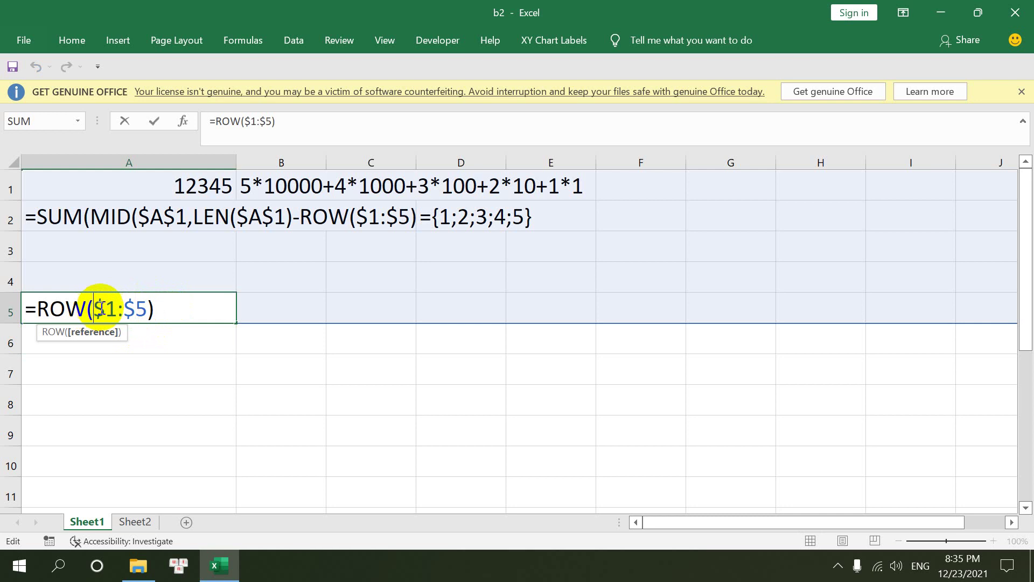
key("BackSpace")
key("BackSpace")
key("BackSpace")
key("BackSpace")
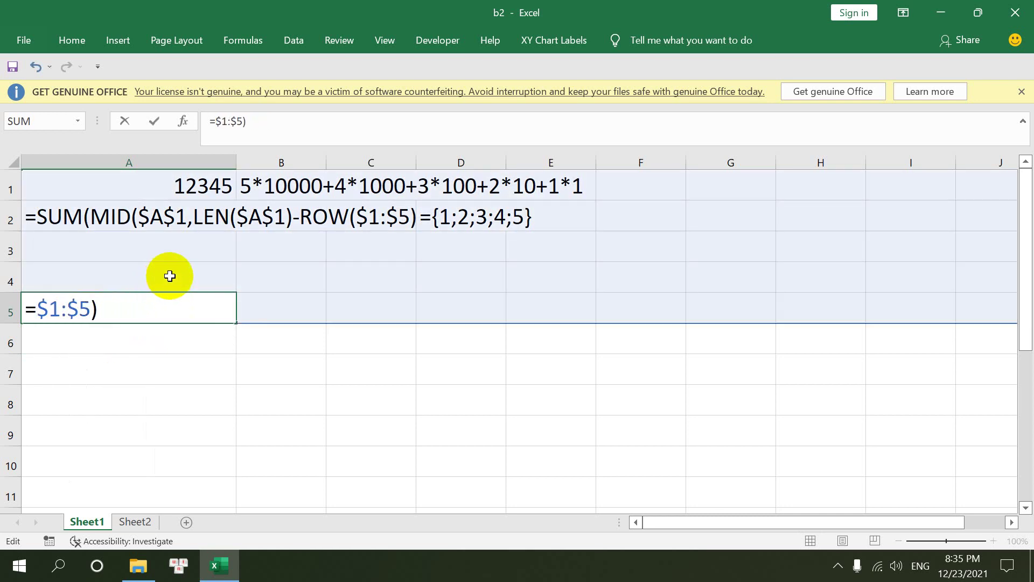
type("\"")
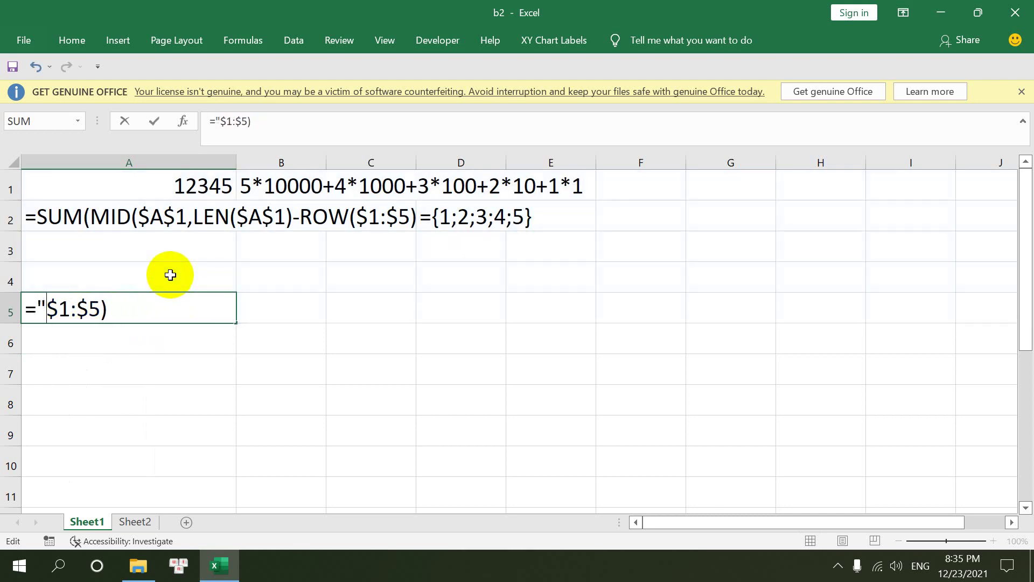
left_click(138, 312)
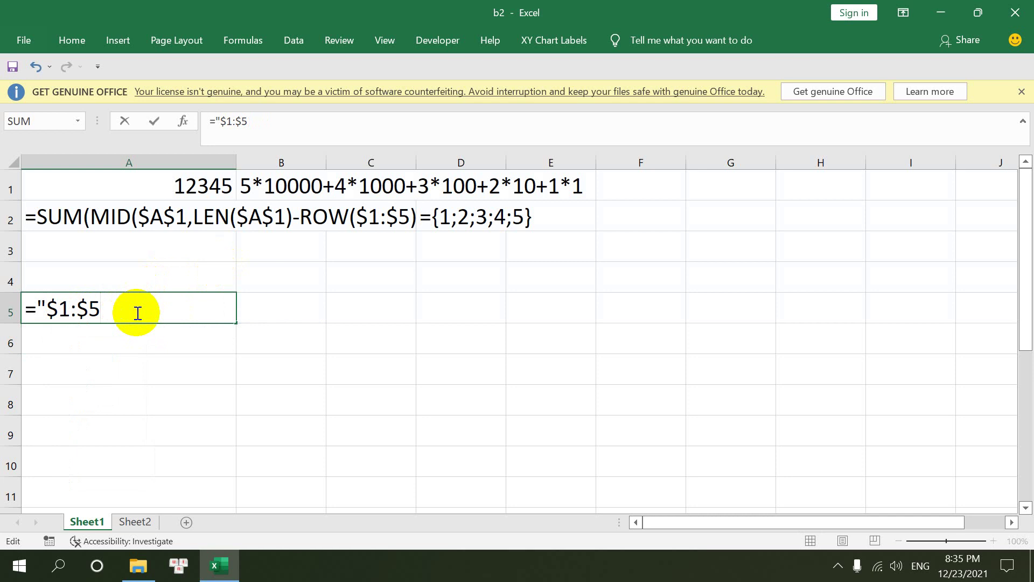
key("Return")
Rework A5 to join "$1:$" with 5, selecting the 5 for replacement
left_click(138, 312)
double_click(196, 308)
double_click(97, 308)
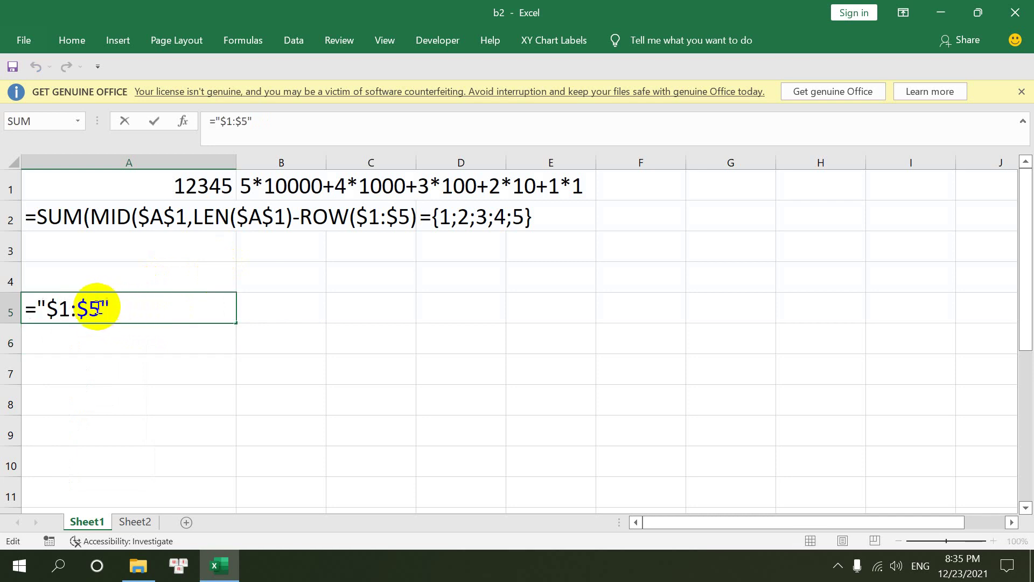
left_click_drag(97, 308, 88, 311)
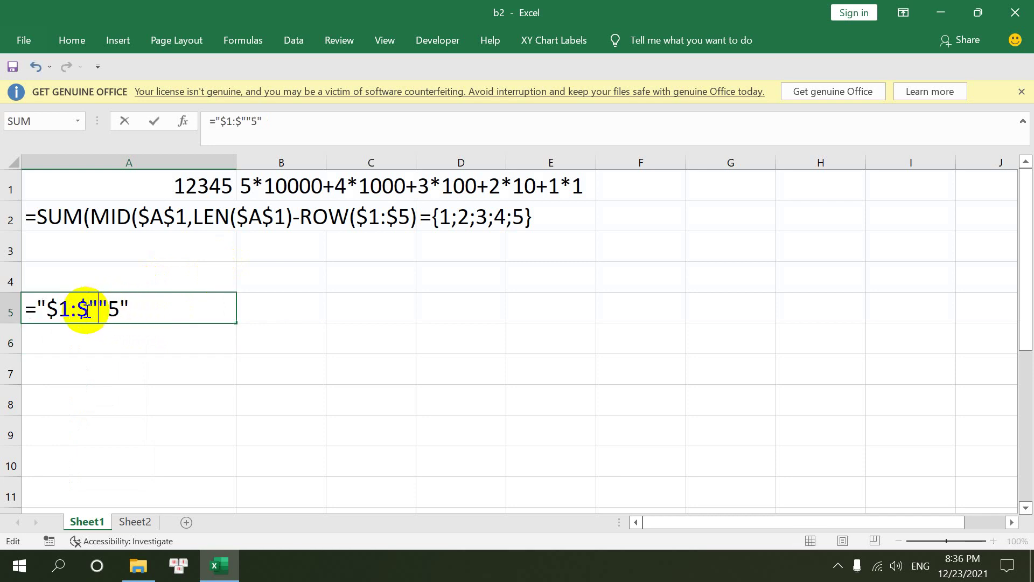
type("&")
key("Return")
left_click(86, 312)
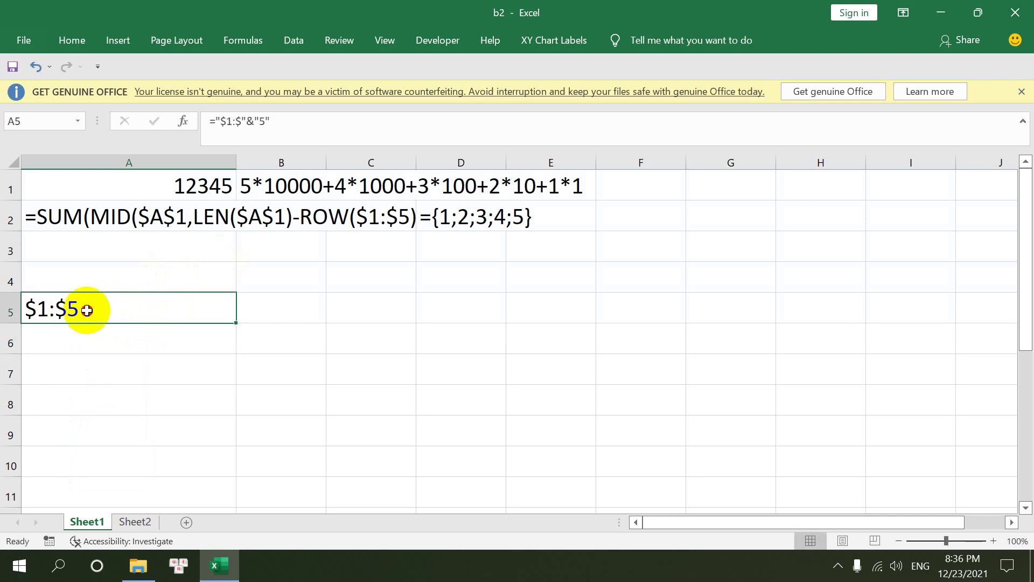
double_click(86, 311)
left_click_drag(86, 311, 138, 319)
Replace the 5 in A5's formula with LEN($A$1)
type("len")
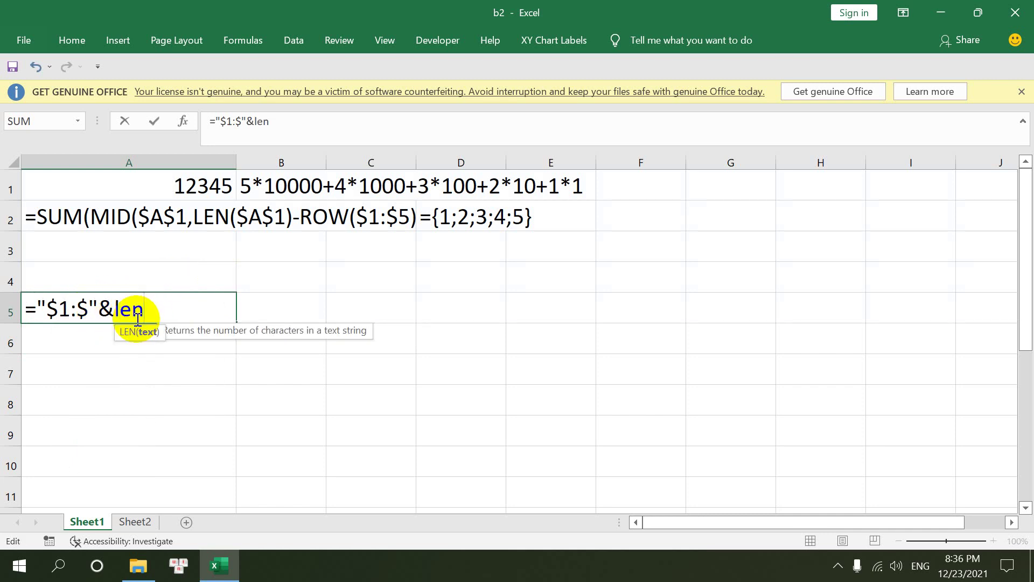
type("(")
left_click(187, 184)
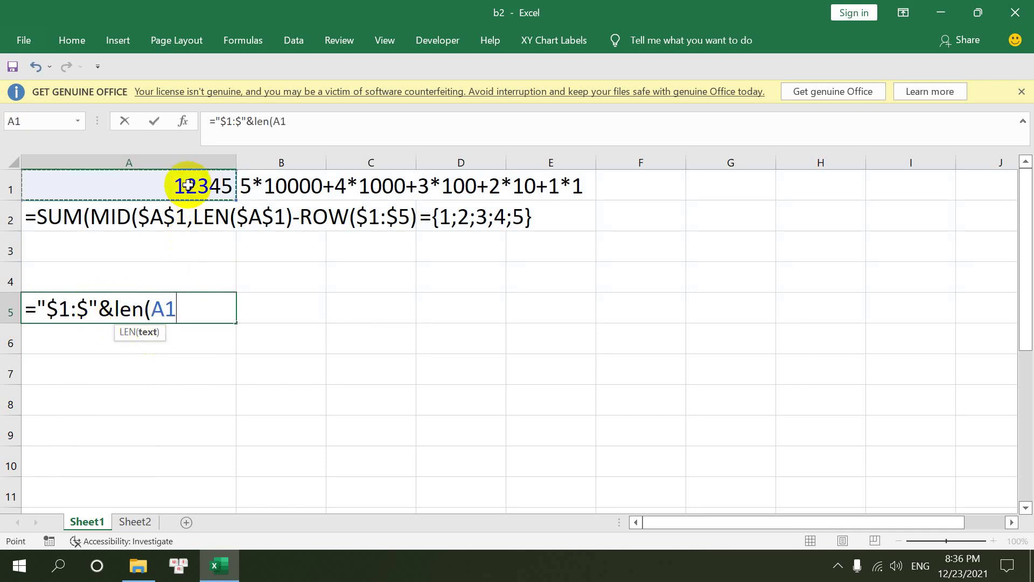
key("F4")
type(")")
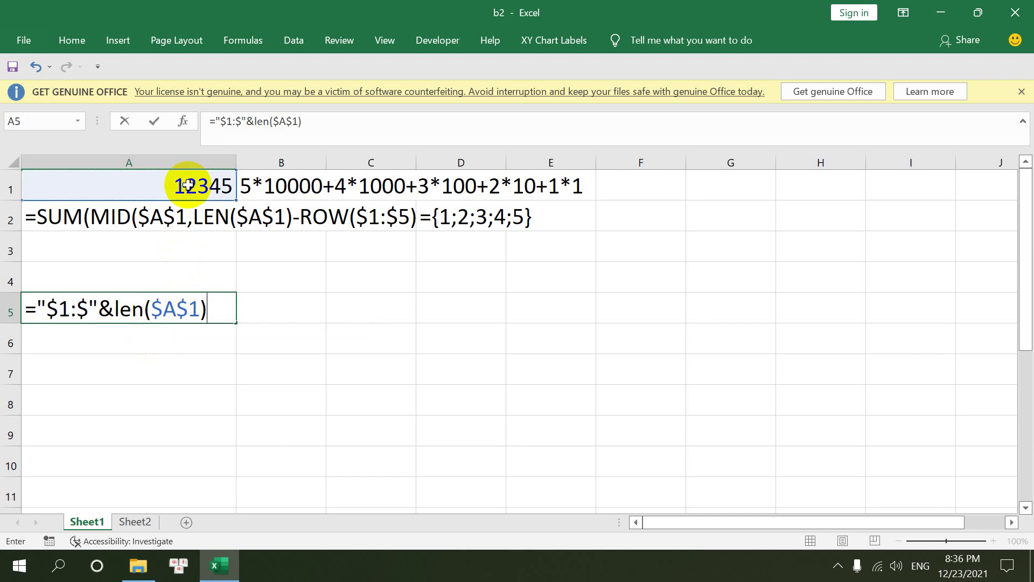
key("Return")
Wrap A5's formula in INDIRECT() and dismiss the circular-reference warning
left_click(62, 312)
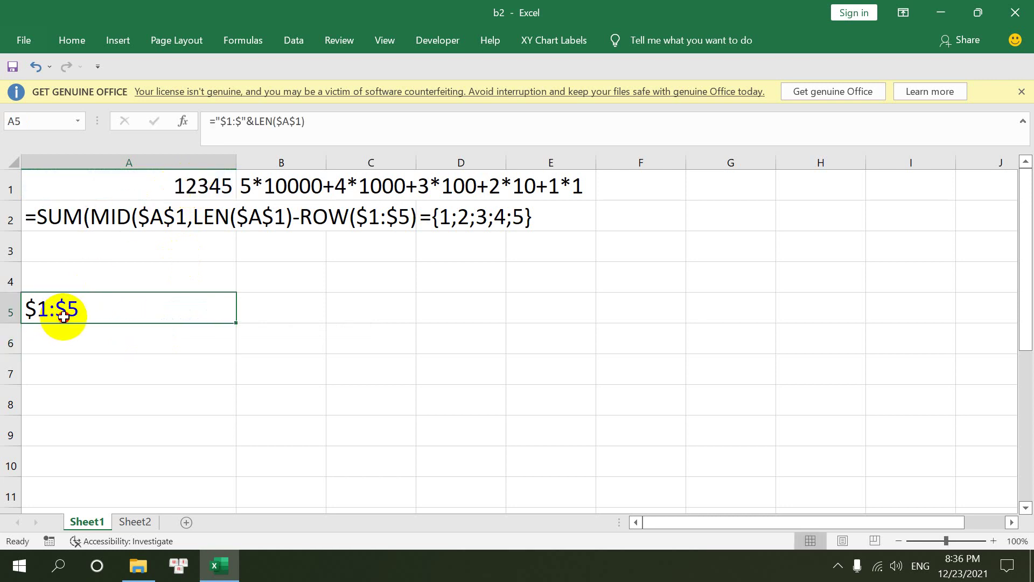
double_click(61, 318)
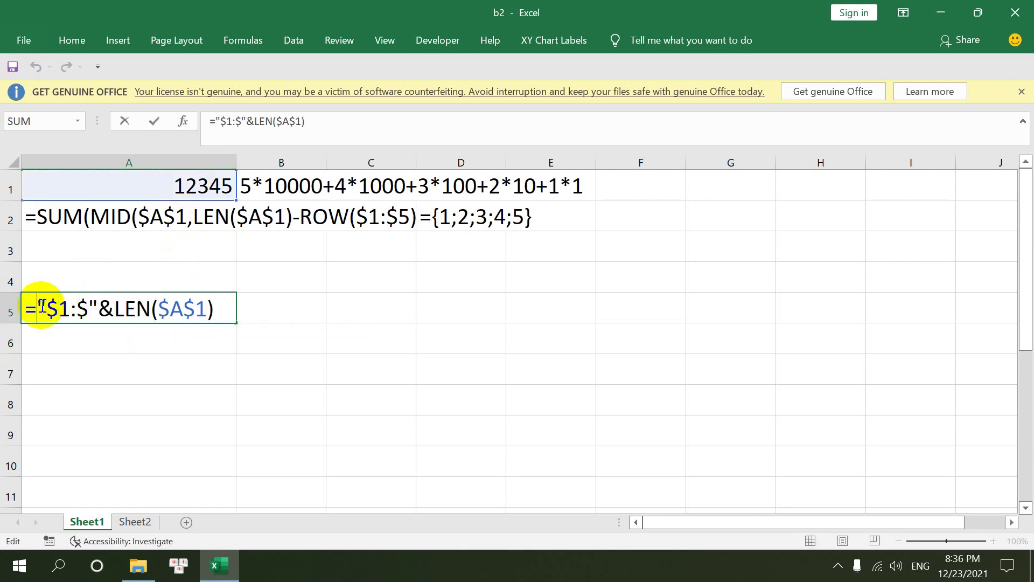
type("in")
left_click(73, 345)
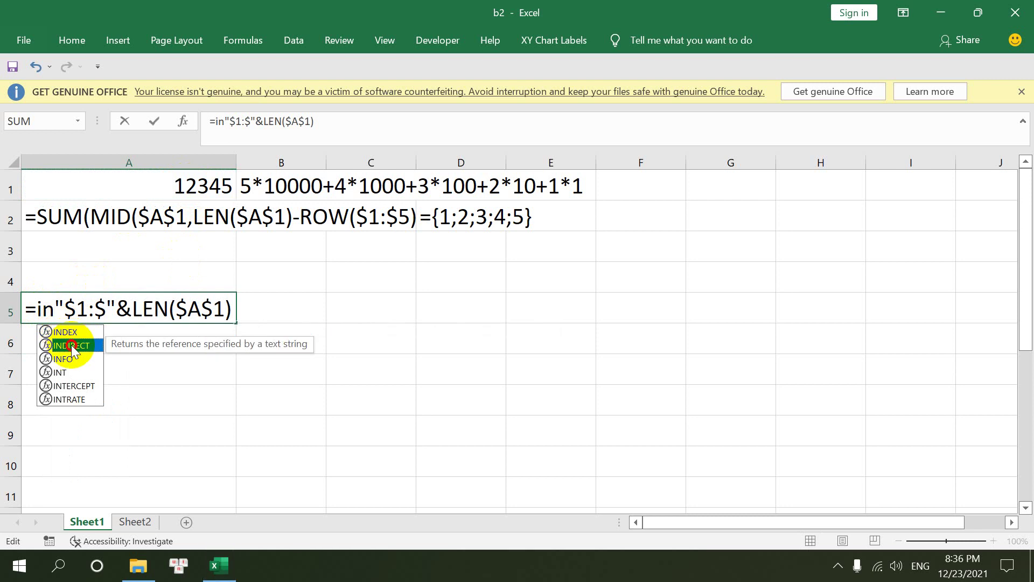
double_click(73, 345)
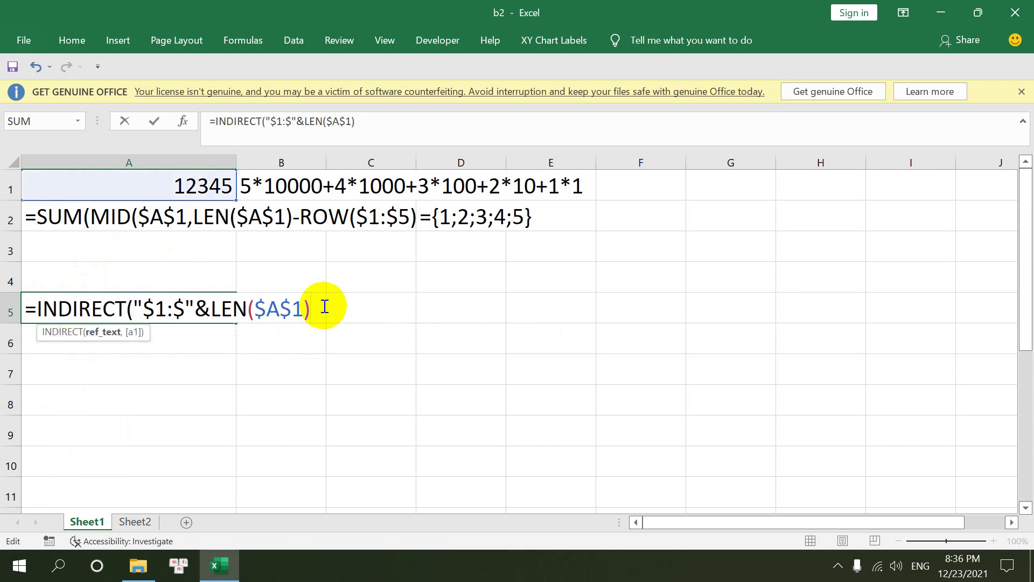
type(")")
key("Return")
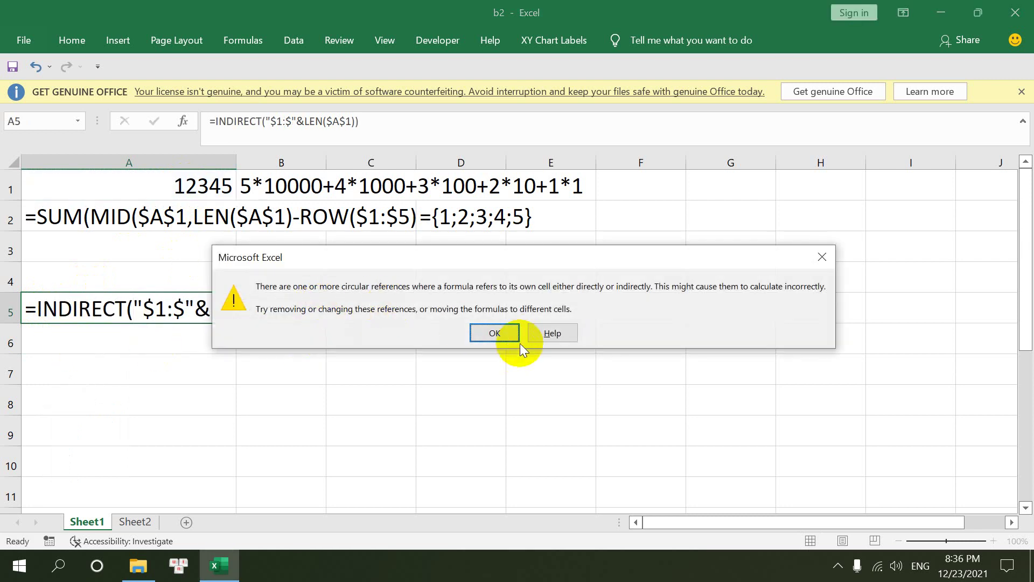
left_click(506, 332)
double_click(177, 311)
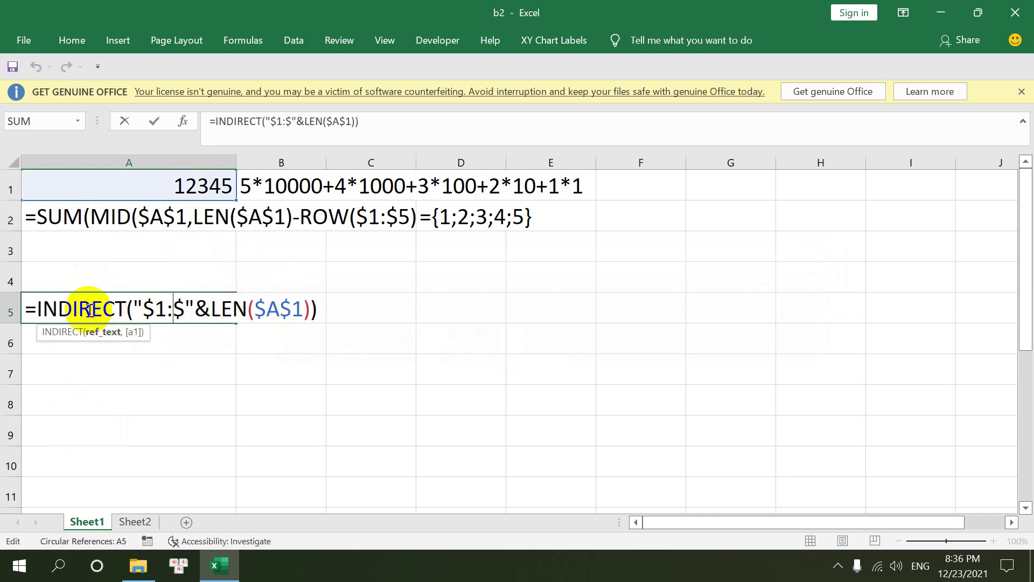
left_click_drag(39, 308, 346, 307)
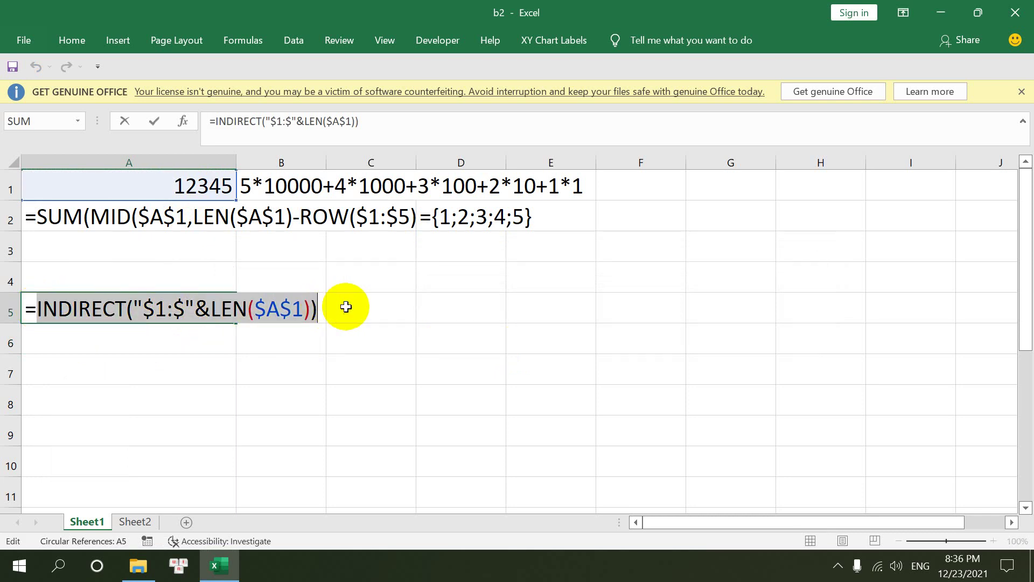
key("Return")
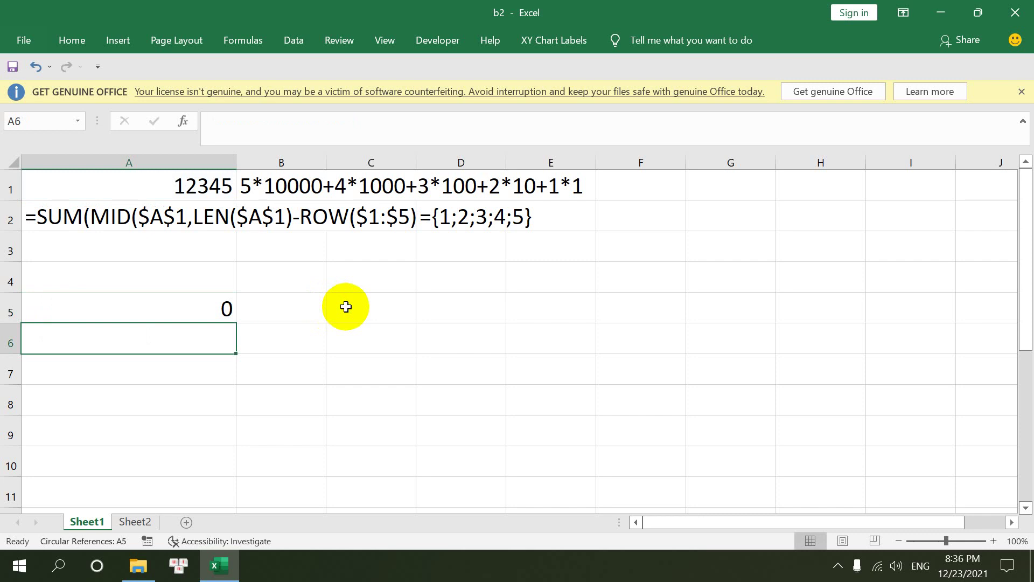
Replace both $1:$5 ranges in A2's array formula with INDIRECT("$1:$"&LEN($A$1)), keeping the result 54321
left_click(60, 209)
double_click(61, 209)
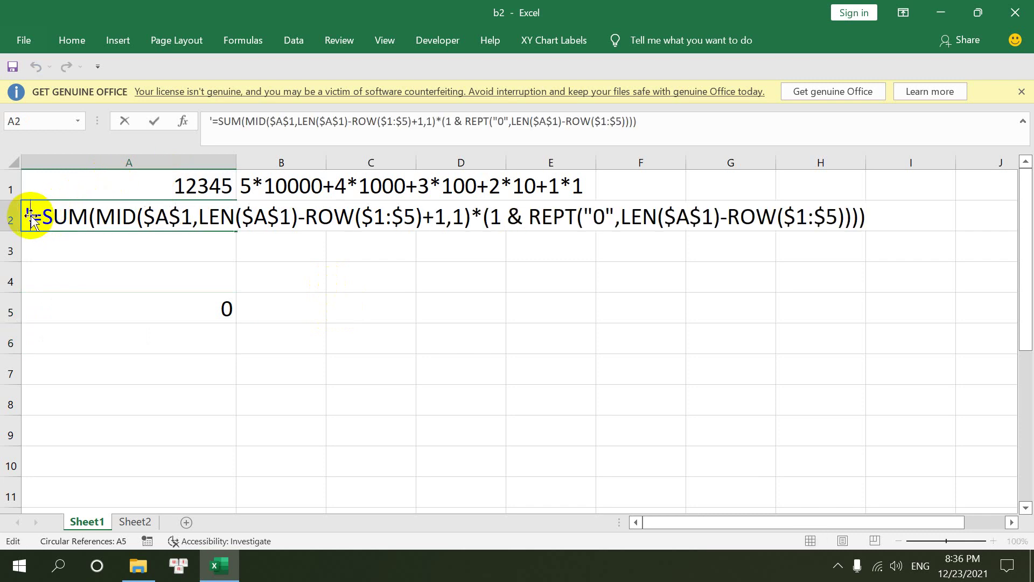
left_click(28, 216)
key("BackSpace")
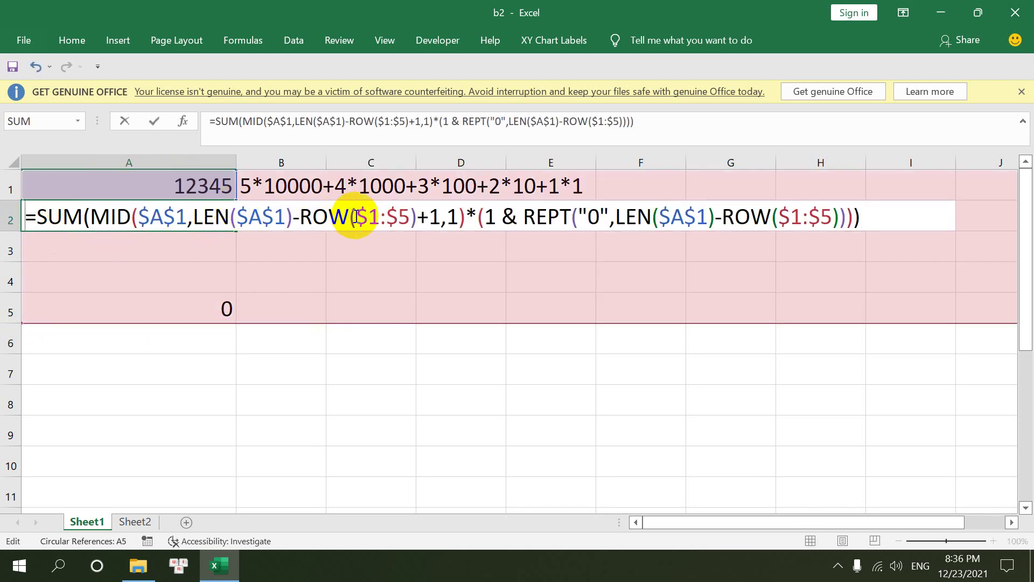
left_click_drag(356, 216, 410, 217)
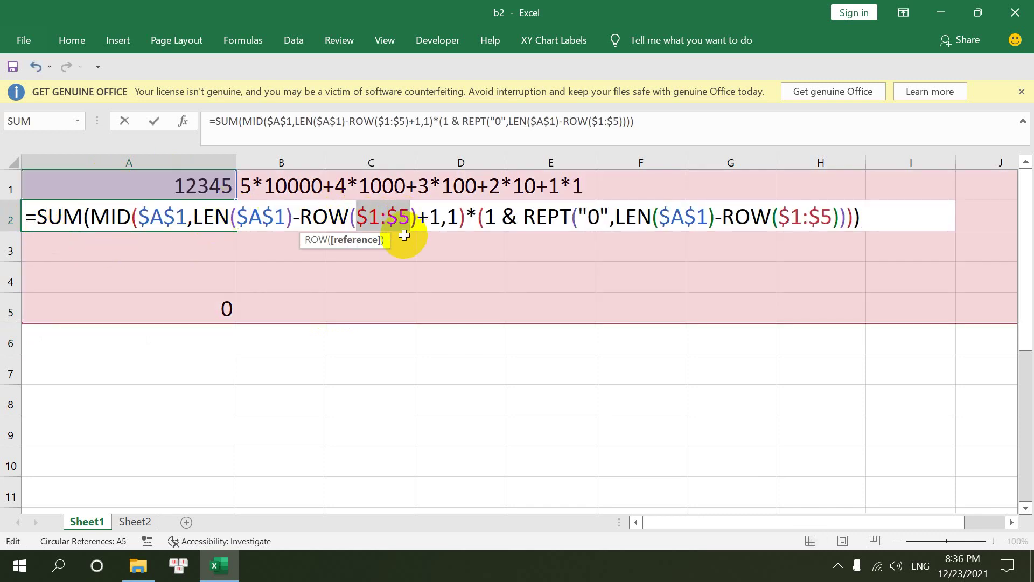
key("ctrl+v")
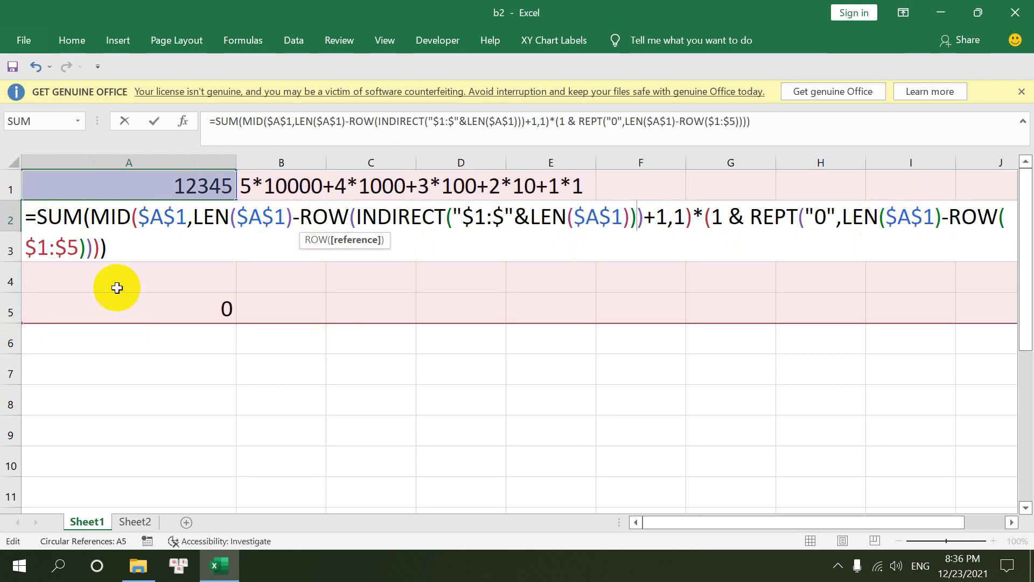
left_click_drag(27, 249, 78, 248)
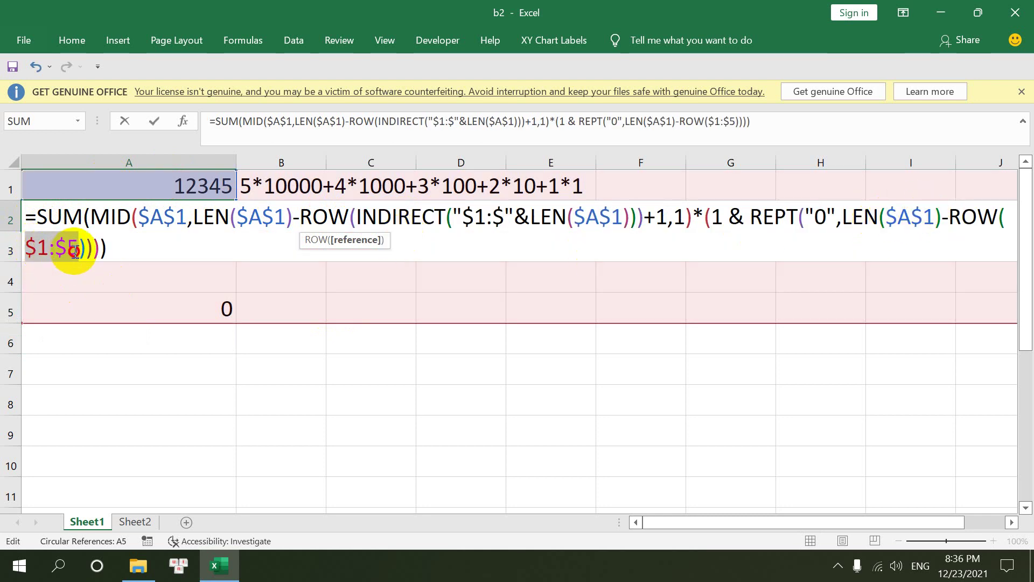
key("ctrl+v")
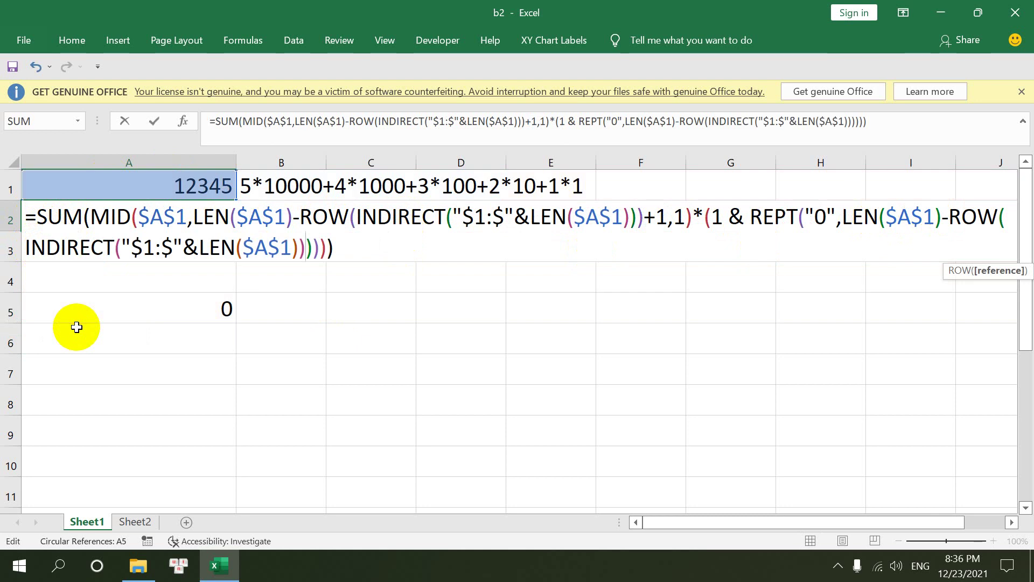
key("ctrl+shift+Return")
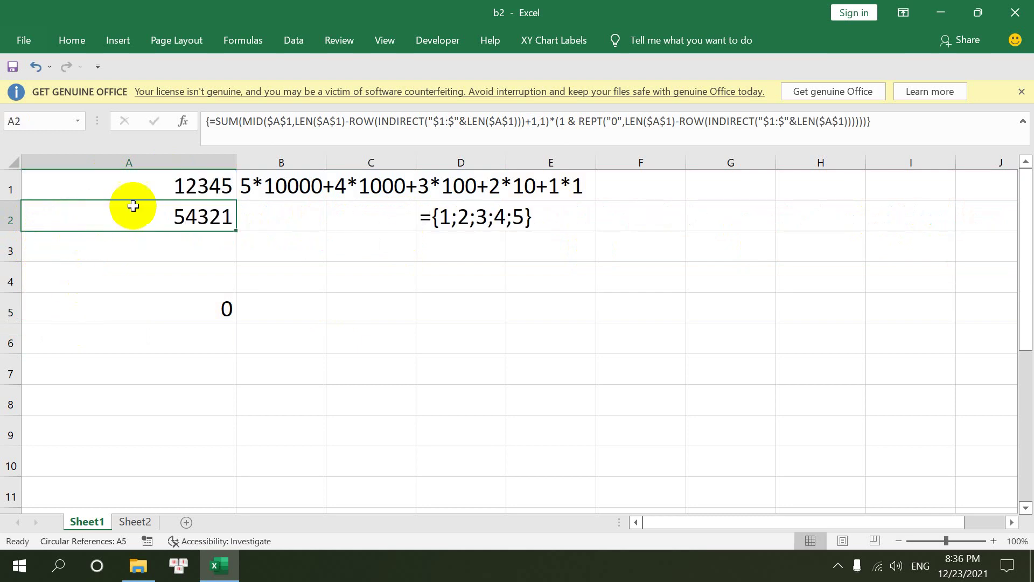
left_click(140, 194)
Enter 450235, then 34602953, in A1 to test the reversal, then select helper cell A5
type("450")
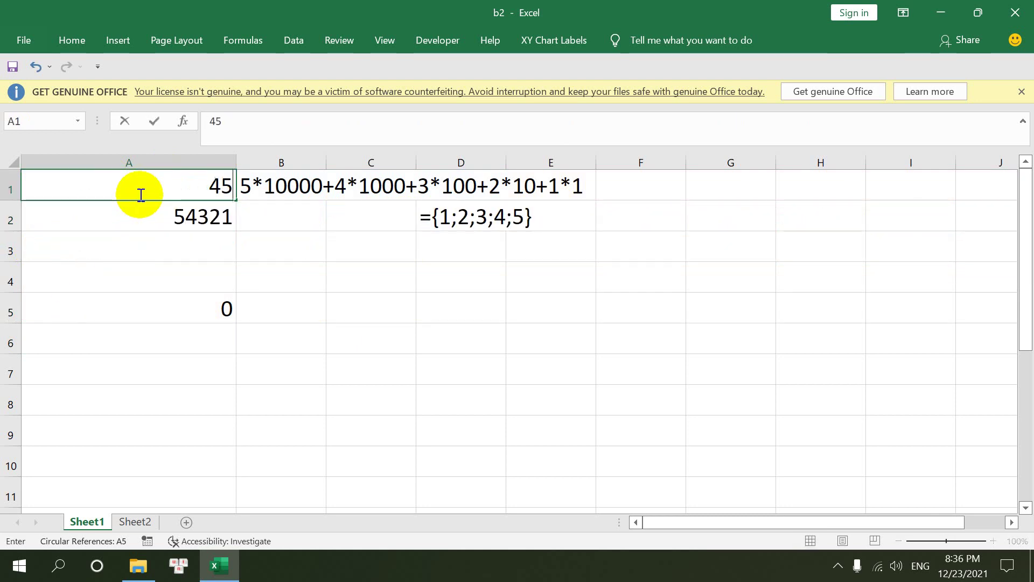
type("235")
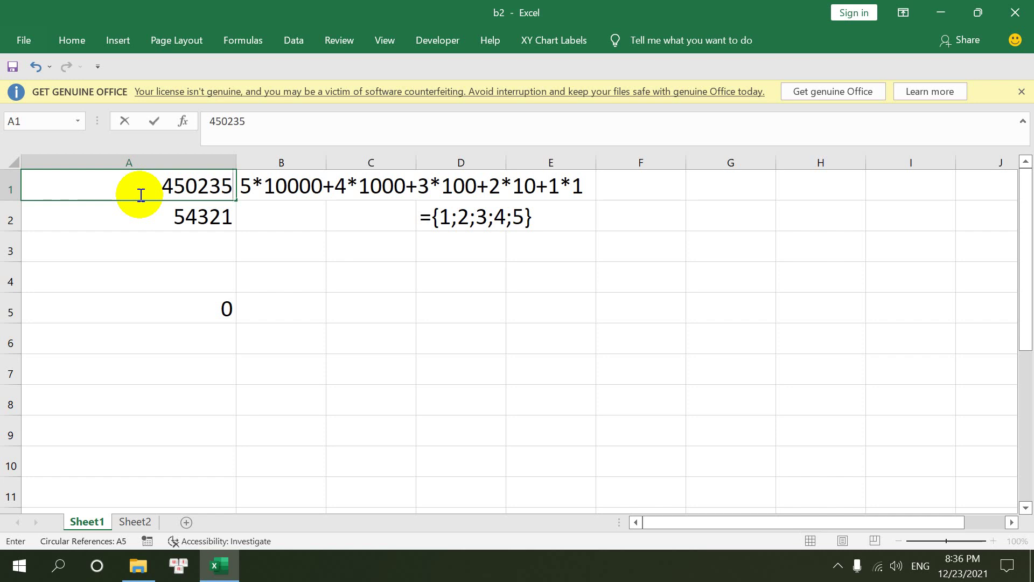
key("Return")
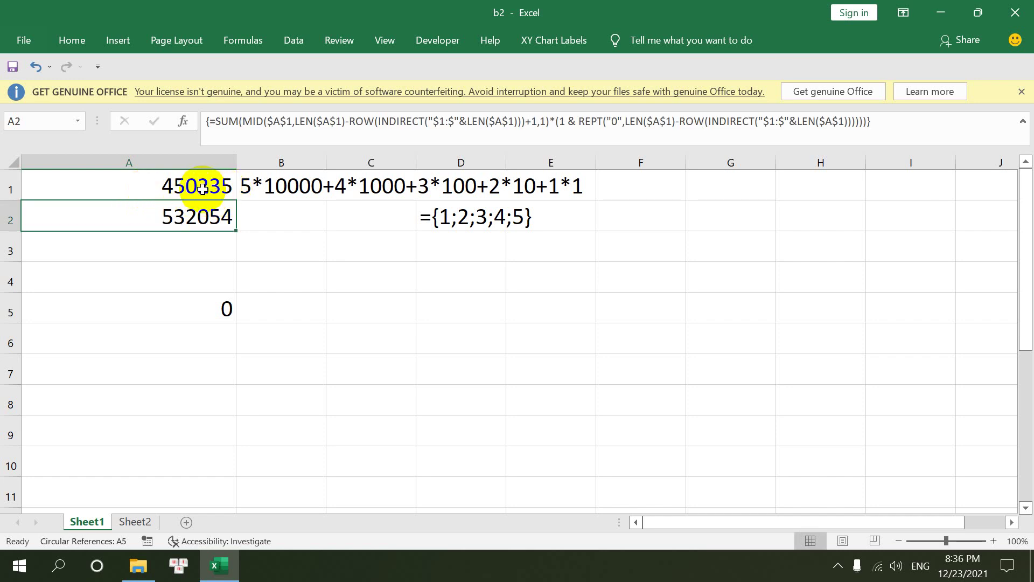
left_click(172, 185)
type("34")
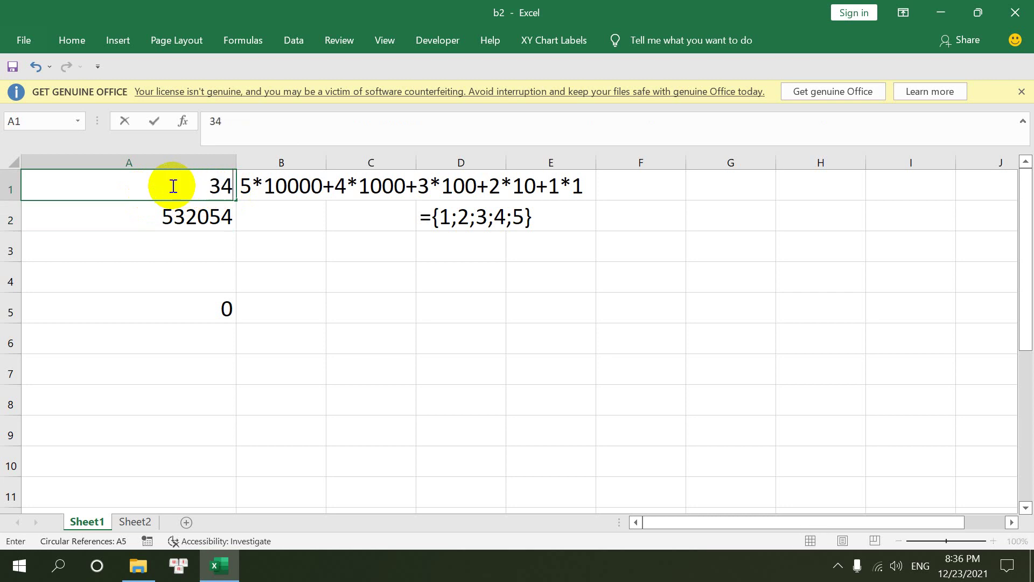
type("602953")
key("Return")
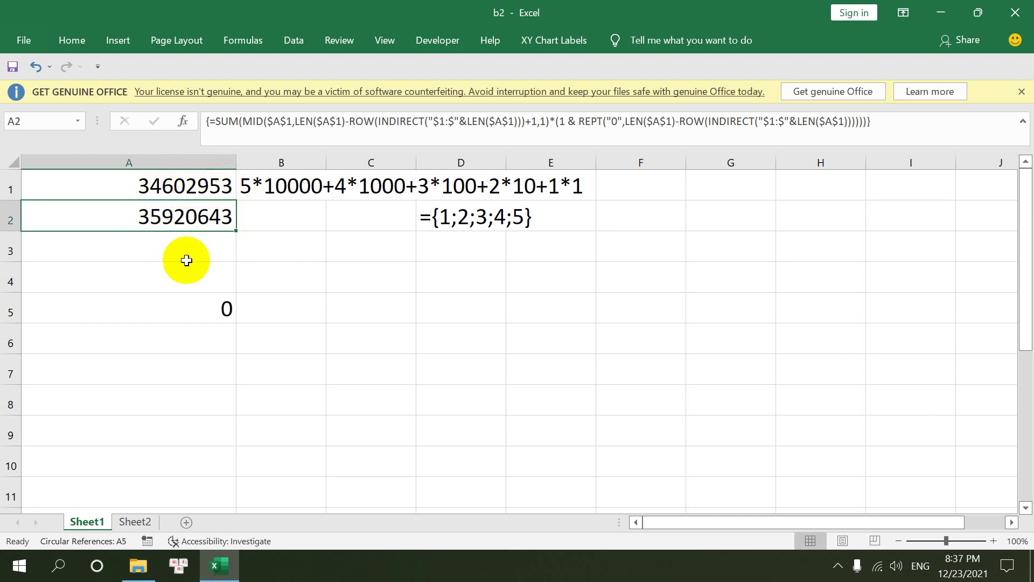
left_click(205, 302)
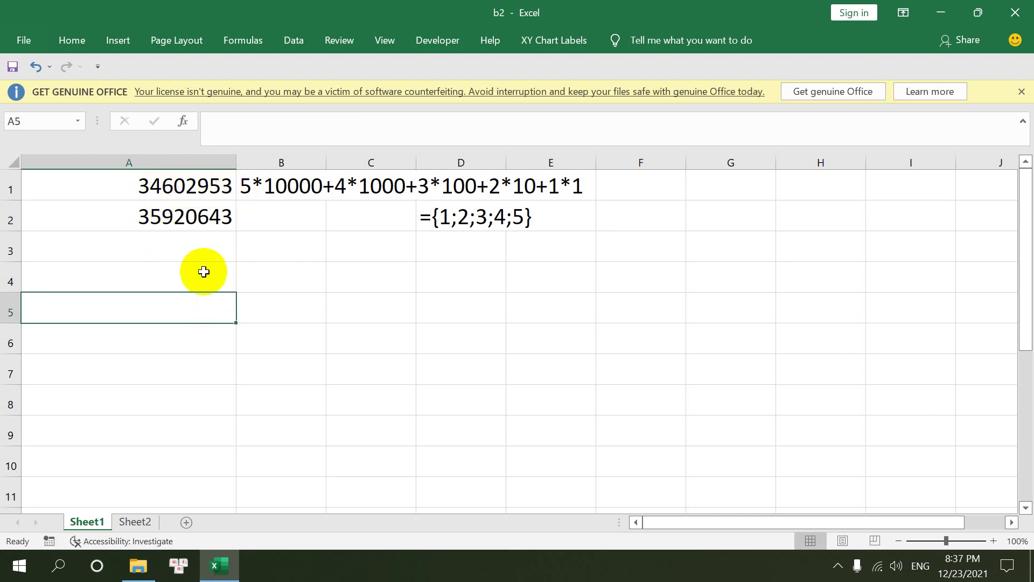
Inspect the ROW(INDIRECT...) part of A2's reversing formula, then return to cell A2
double_click(188, 215)
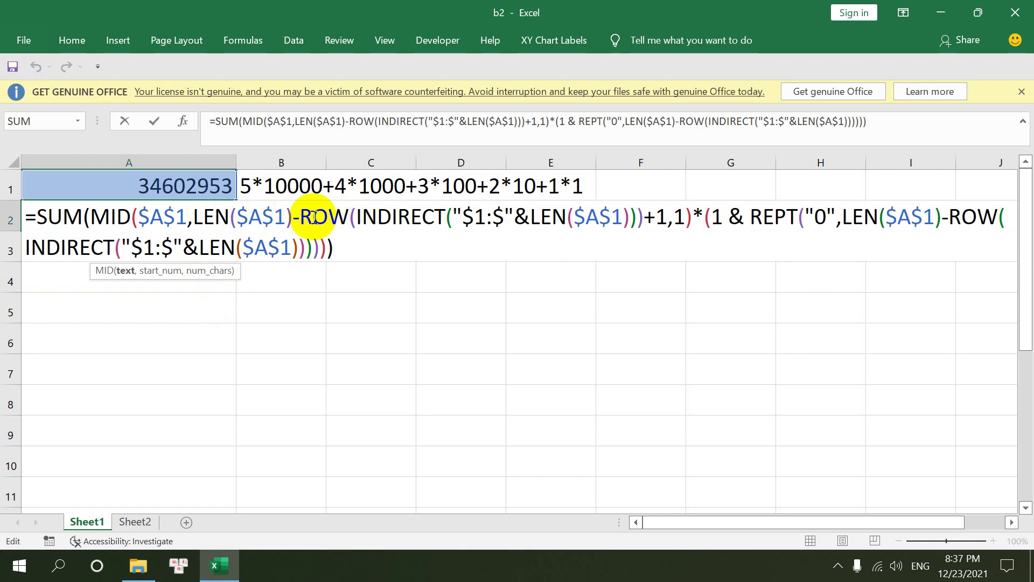
left_click_drag(299, 217, 616, 221)
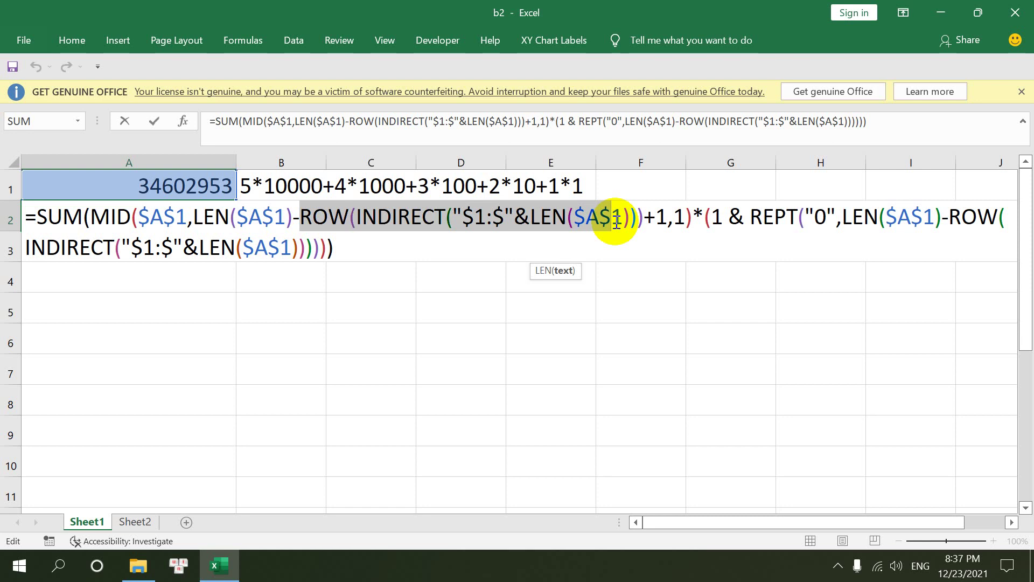
key("Return")
key("Up")
Clear A2 and begin a MID formula using absolute $A$1 and LEN($A$1) references
key("Delete")
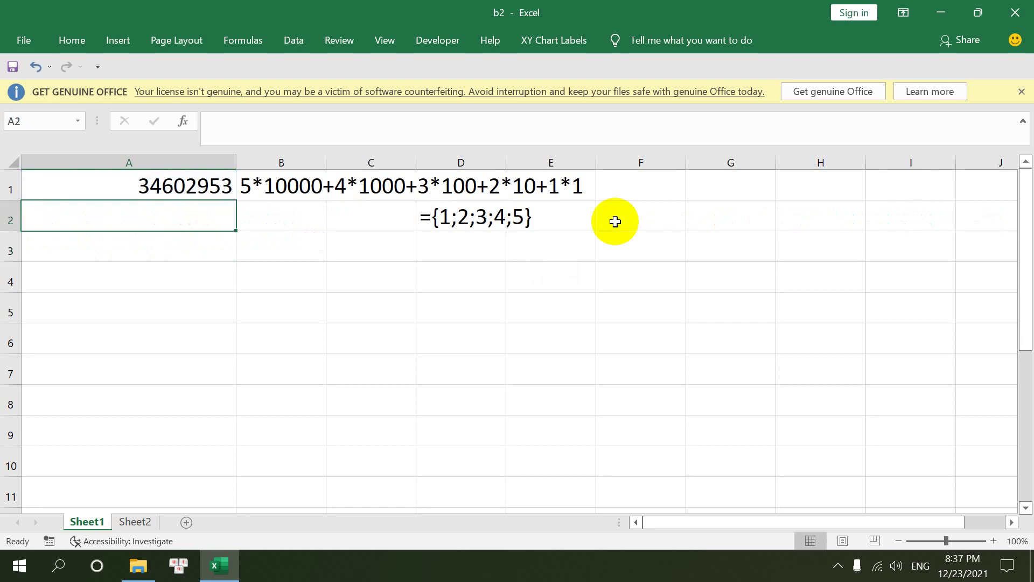
type("=mi")
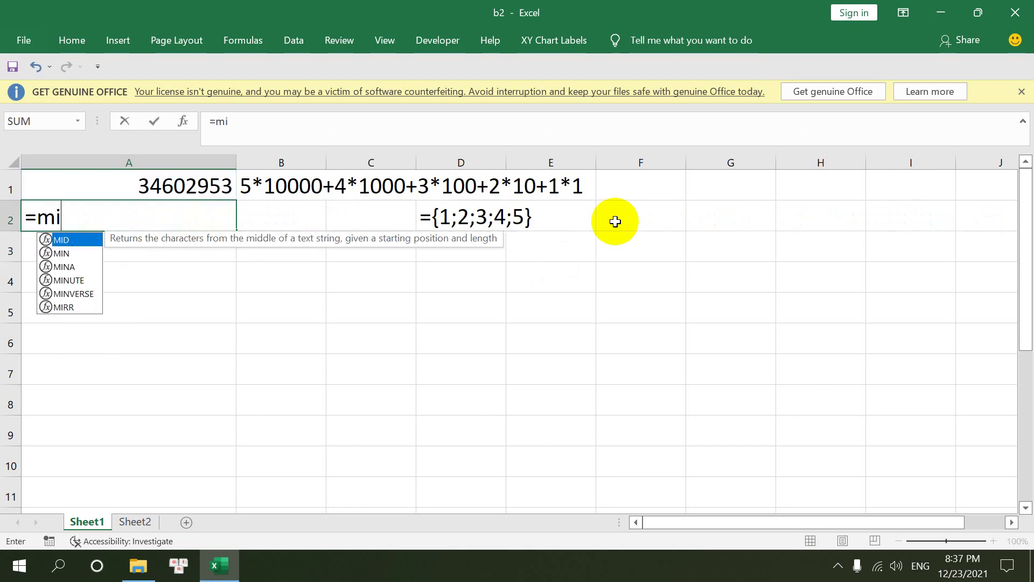
type("d(")
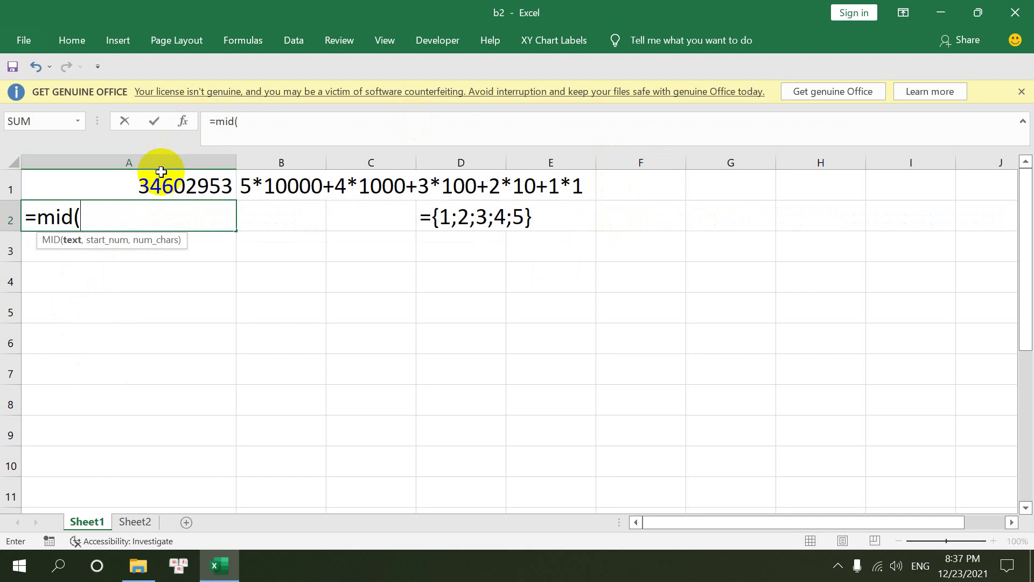
left_click(160, 181)
key("F4")
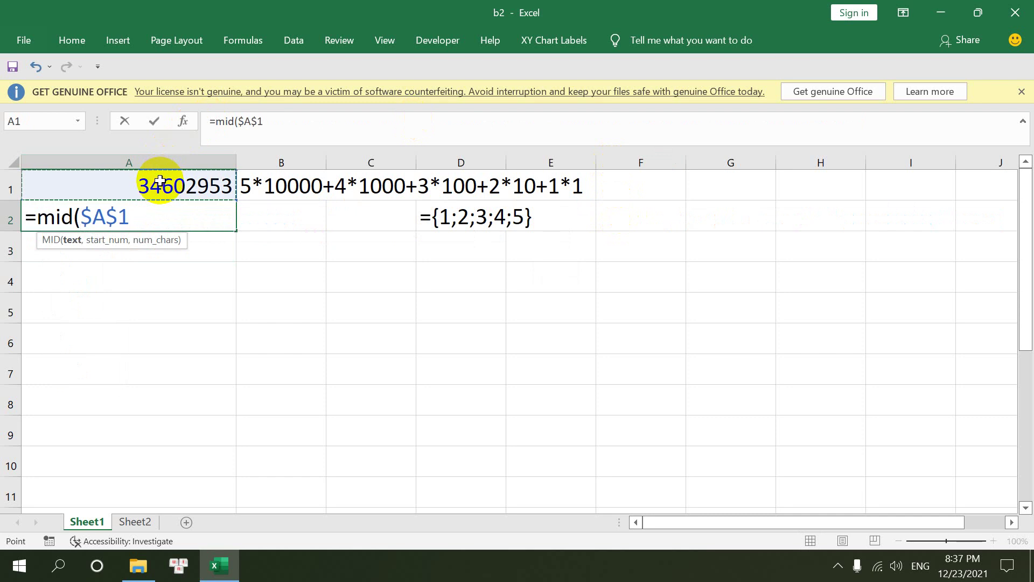
type(",")
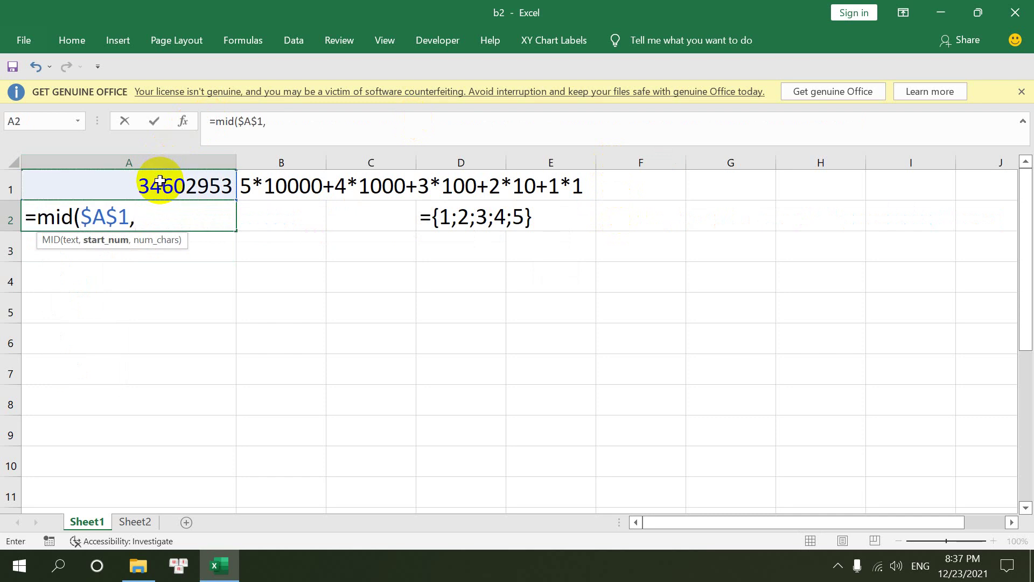
type("len(")
left_click(158, 181)
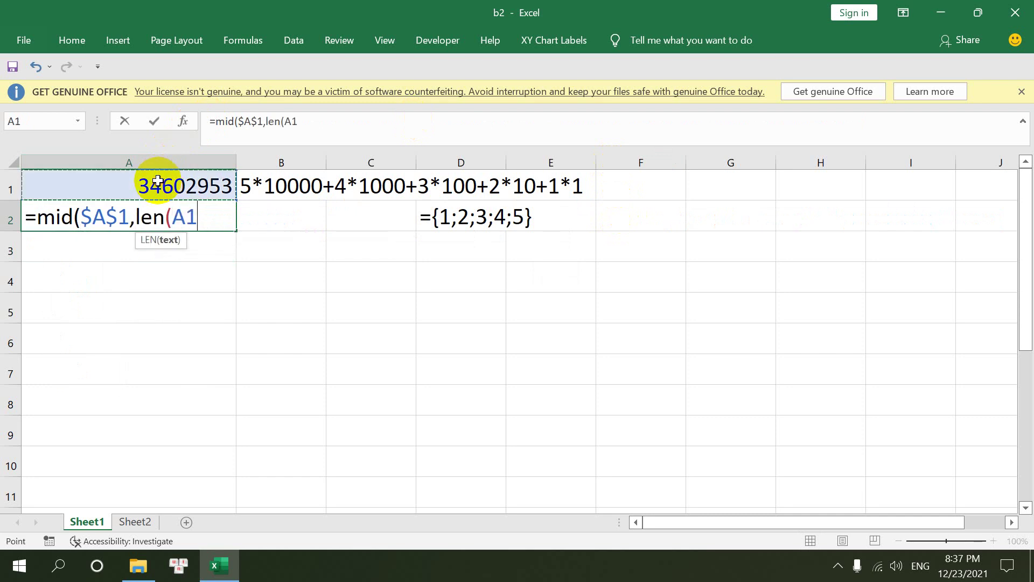
key("F4")
type("$A$1)-")
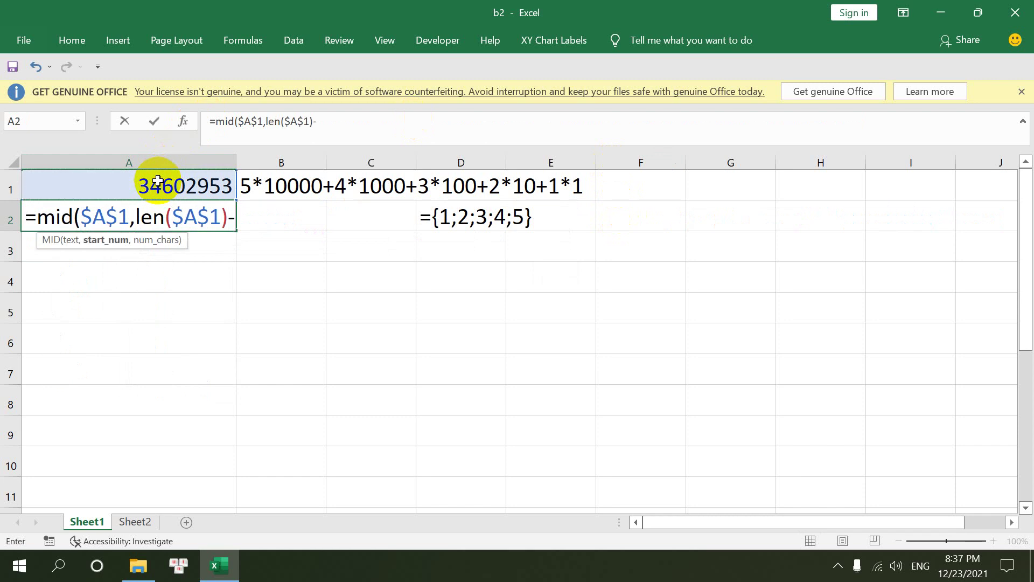
type("1")
Finish A2 as =MID($A$1,LEN($A$1)-ROW($1:$1)+1,1), returning the last digit 3
key("BackSpace")
key("BackSpace")
type("ro")
type("w(")
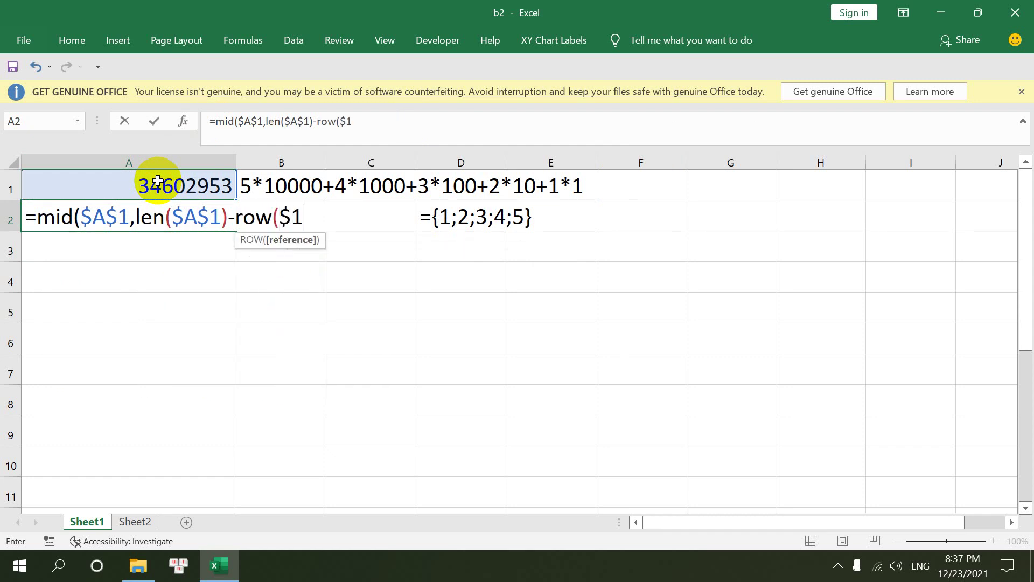
type("$1)+")
type("1:$1)+1")
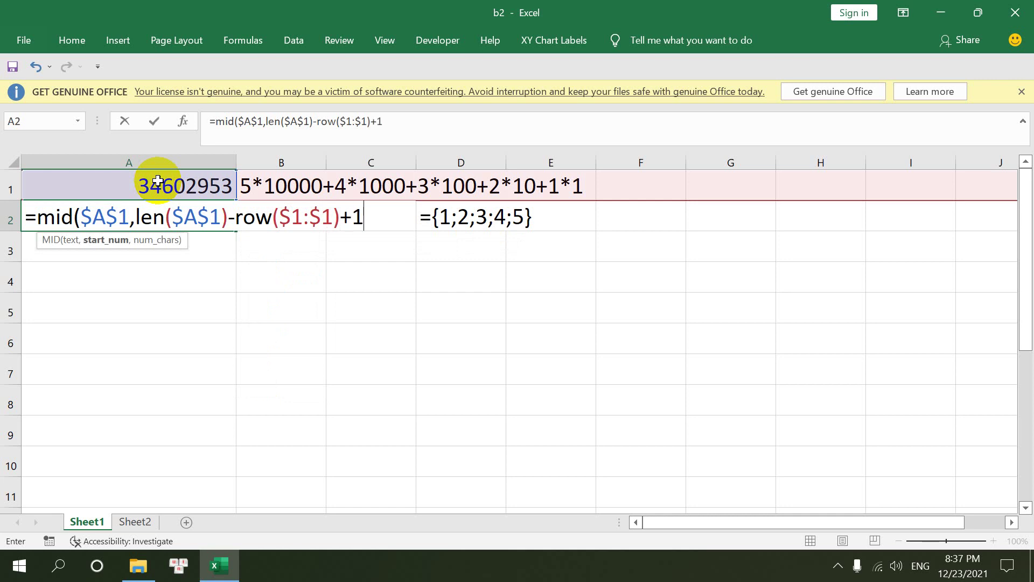
left_click(236, 216)
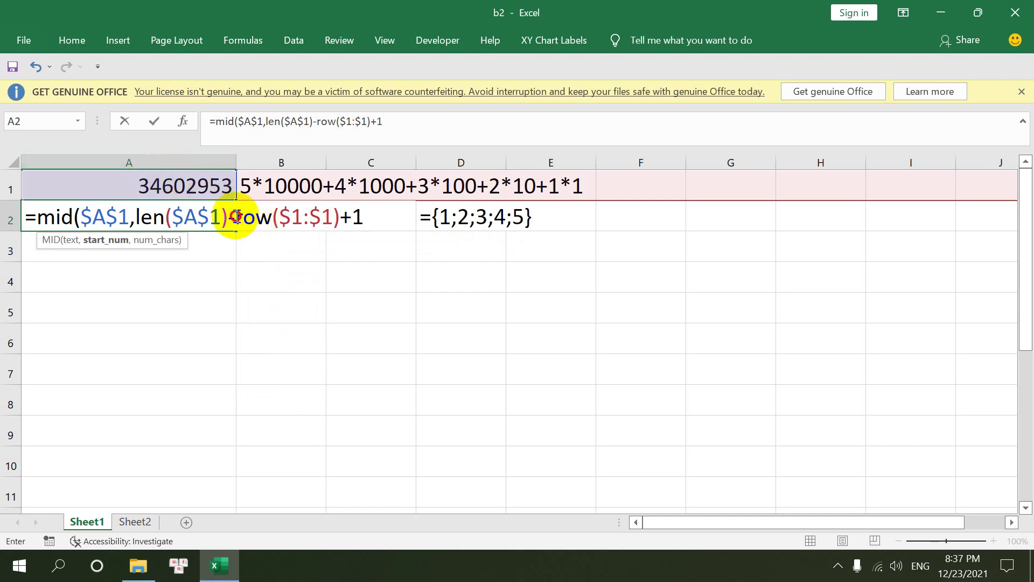
left_click_drag(236, 217, 342, 217)
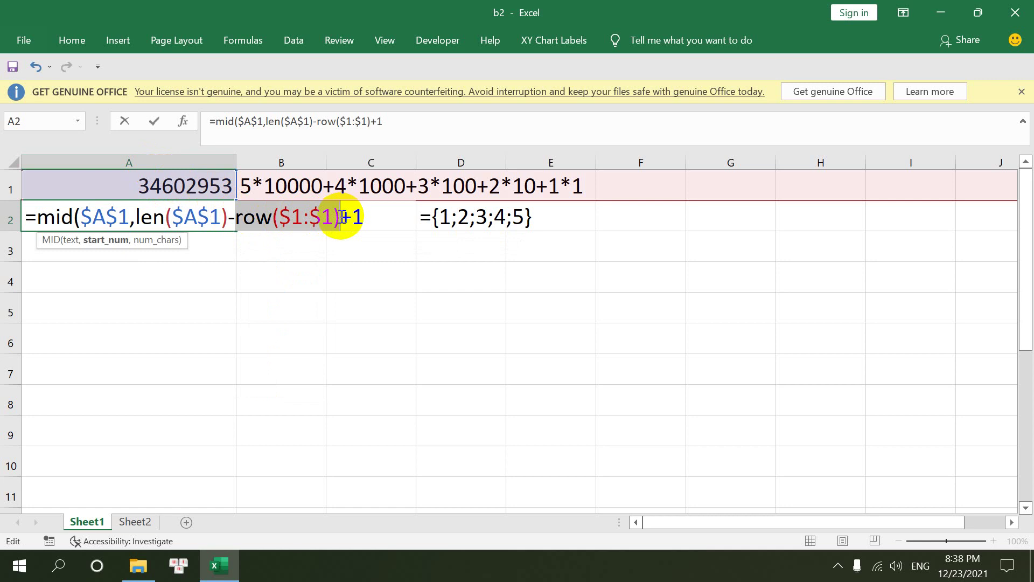
left_click(372, 221)
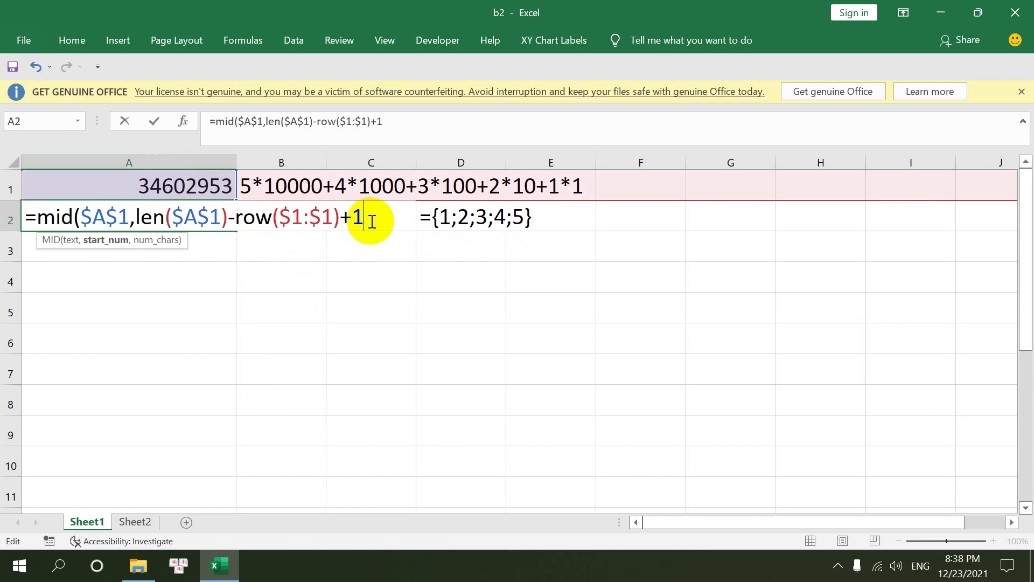
type(",1")
key("Return")
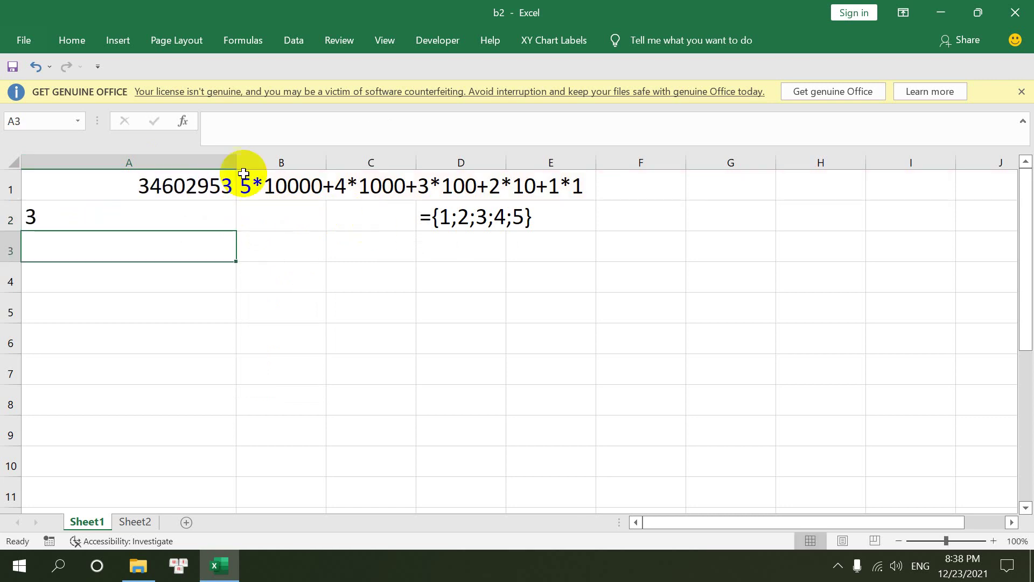
Clear the example array from D2, leaving A2's formula unchanged
double_click(140, 218)
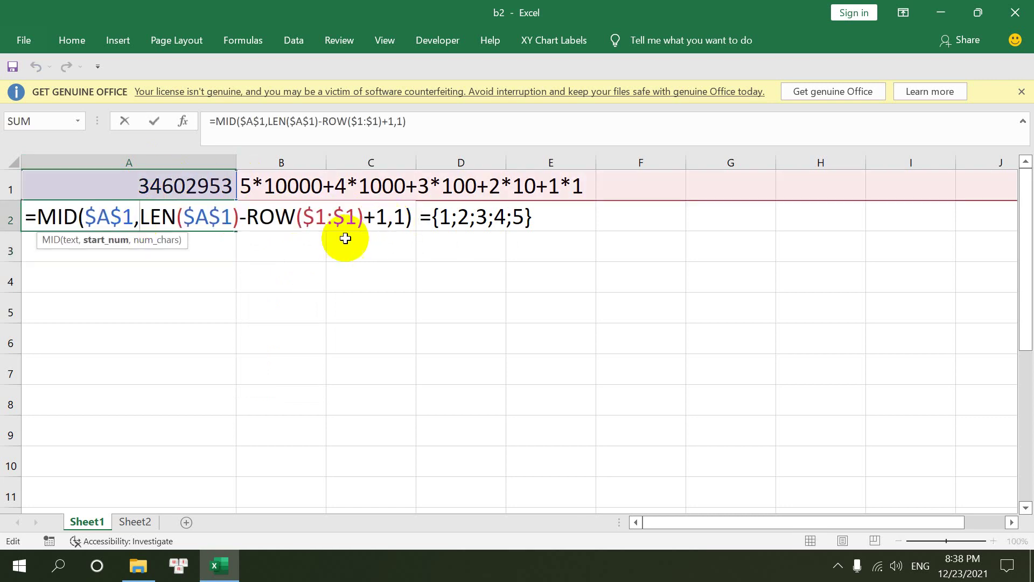
key("Return")
left_click(440, 207)
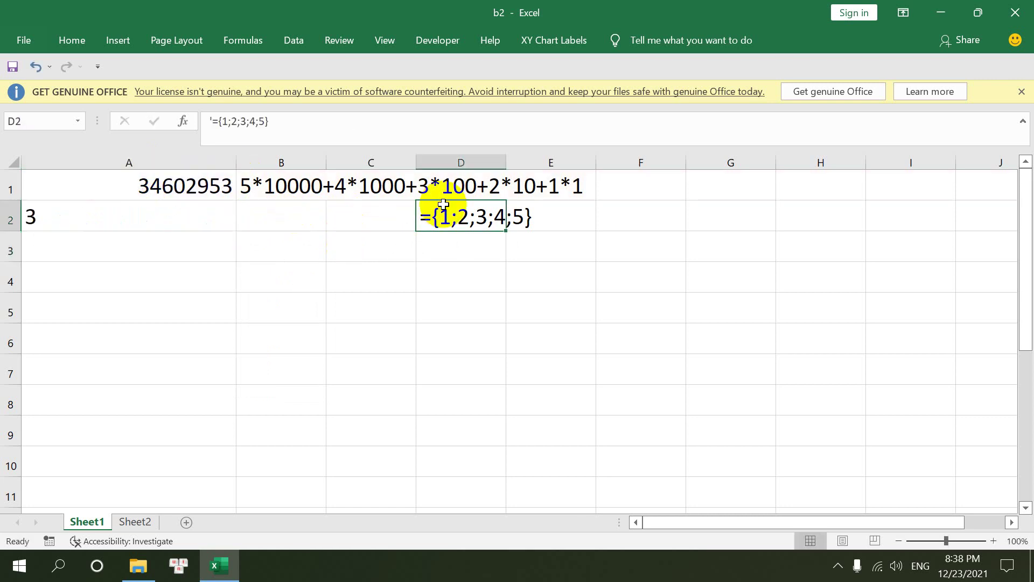
key("Delete")
Append *(1&REPT("0",LEN($A$1))) to A2's MID formula, so it shows 300000000
double_click(183, 218)
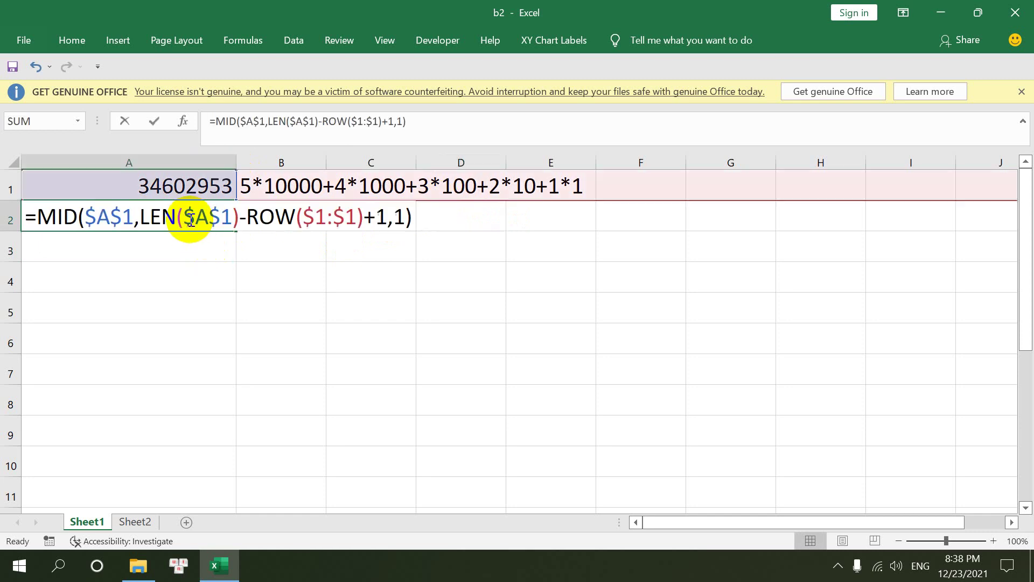
left_click(414, 222)
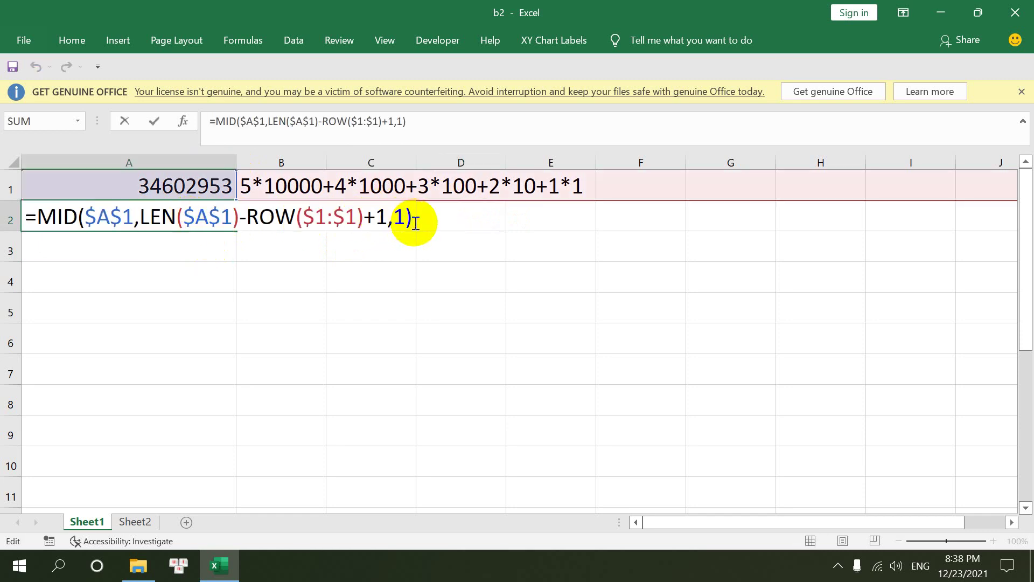
type("*(1")
type(" & p")
key("BackSpace")
type("rep")
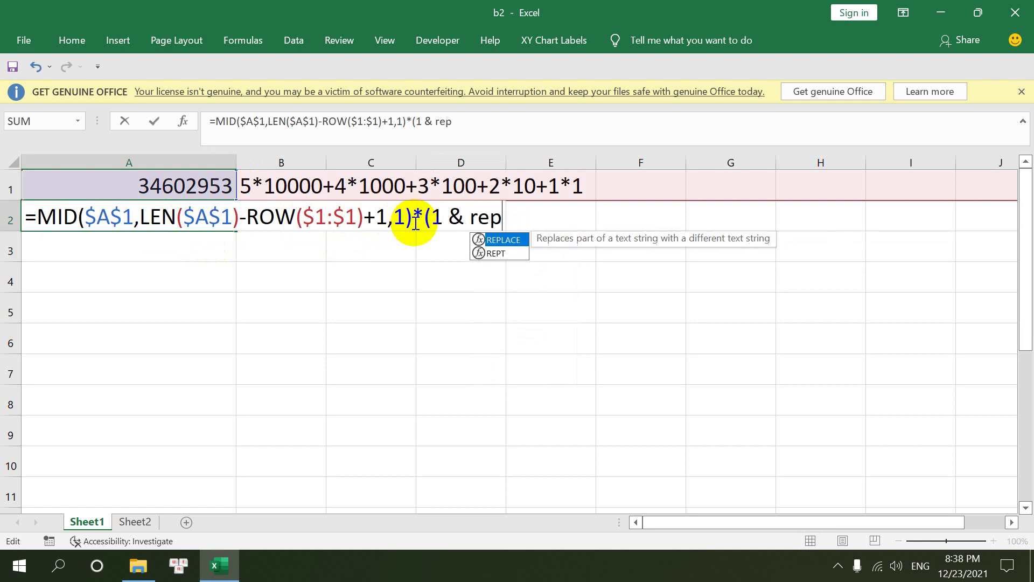
double_click(495, 253)
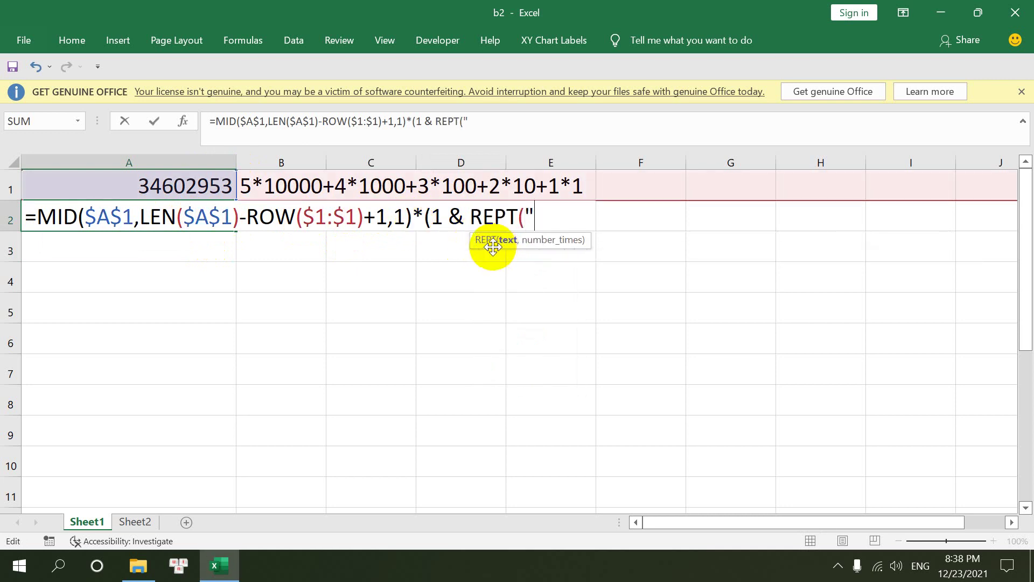
type("0")
type(",;e")
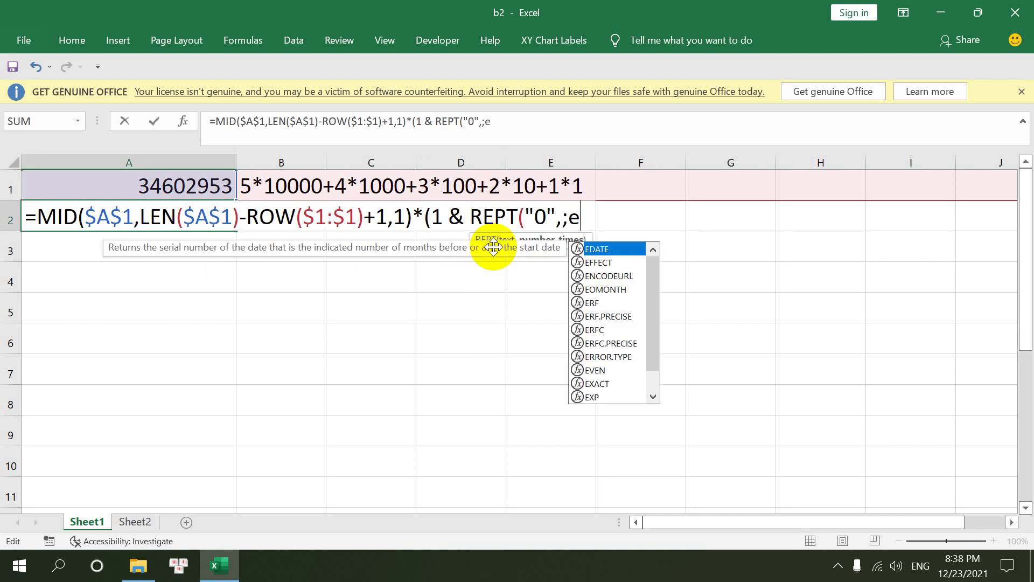
key("BackSpace")
key("BackSpace")
type("len(")
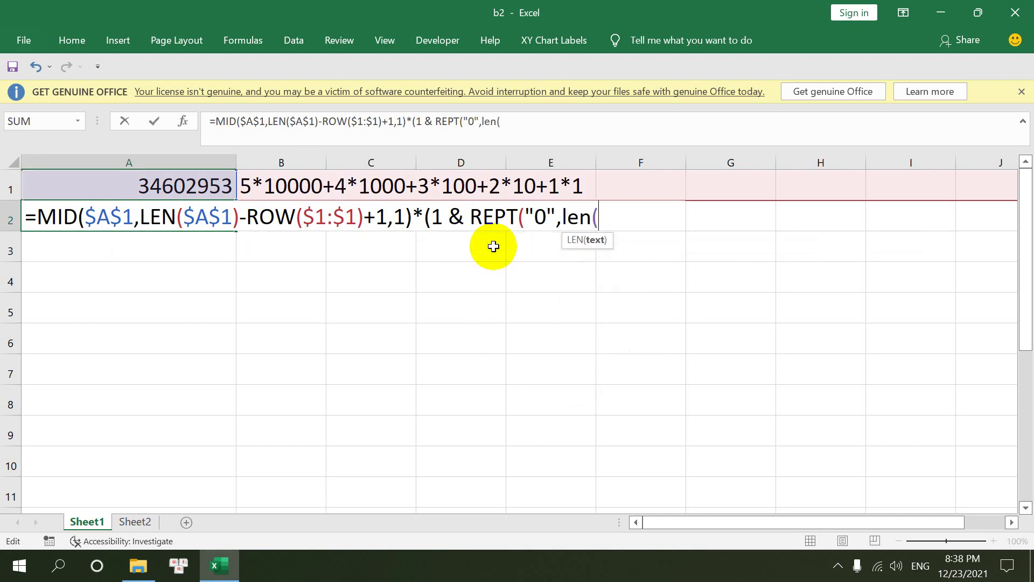
left_click(196, 179)
key("F4")
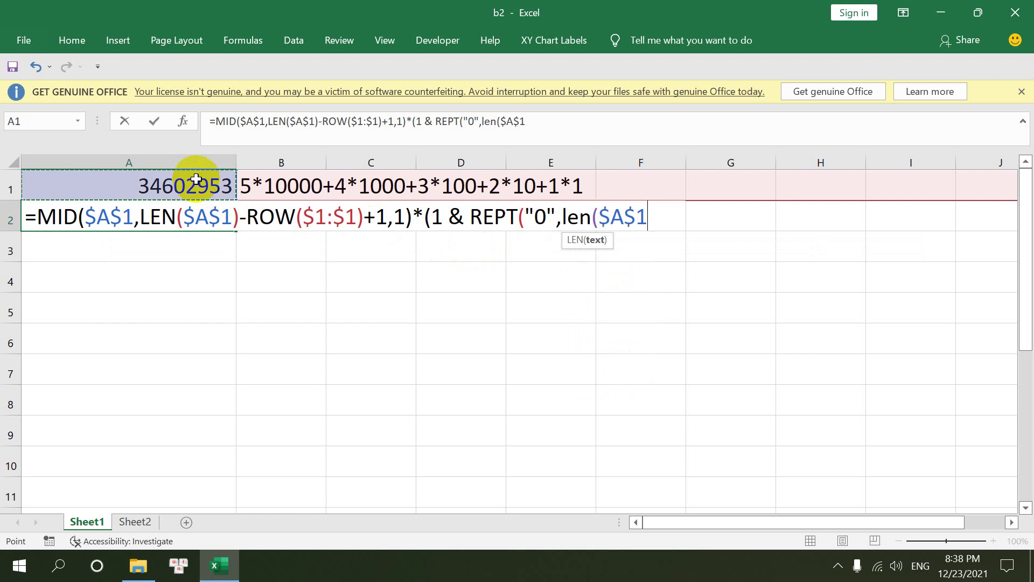
type("_")
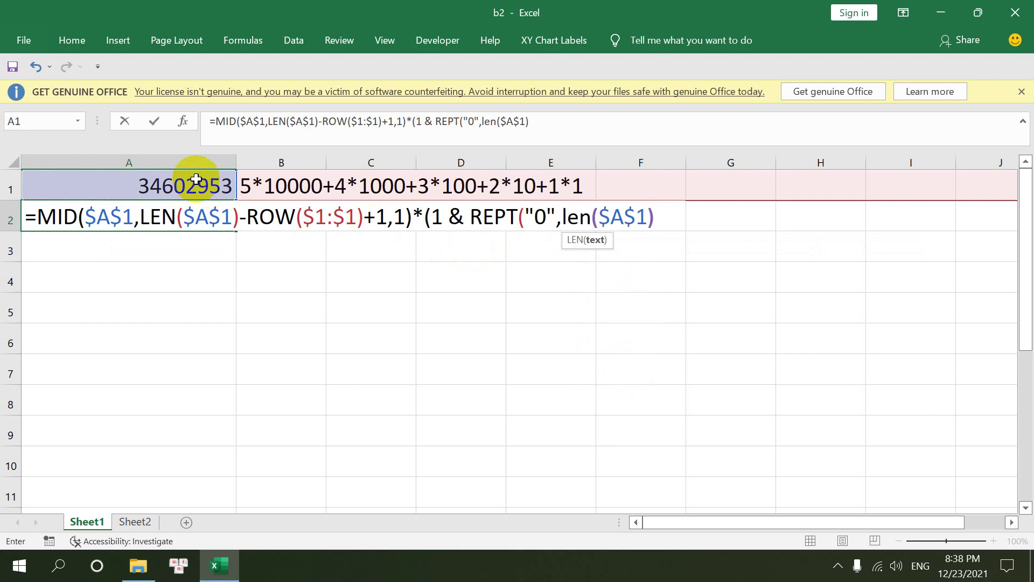
type(")")
key("Return")
key("Return")
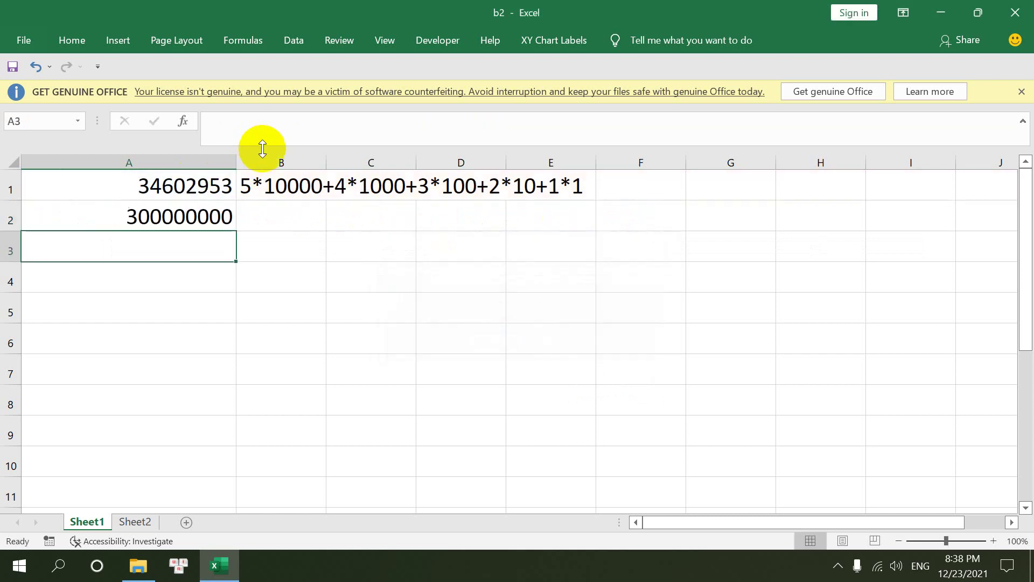
Subtract ROW($1:$1) after the final LEN($A$1) in A2's formula, giving 30000000
left_click(198, 217)
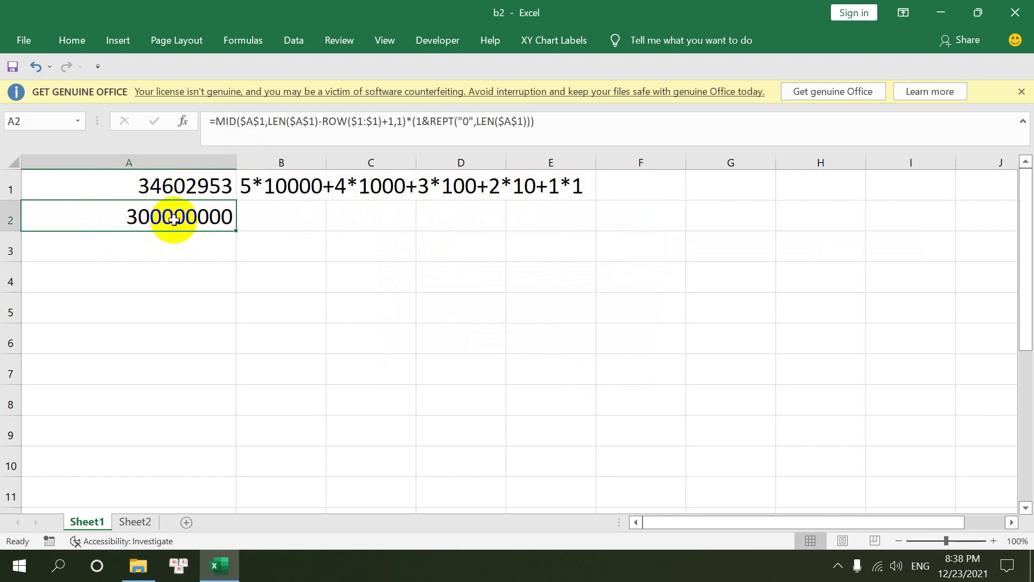
double_click(199, 218)
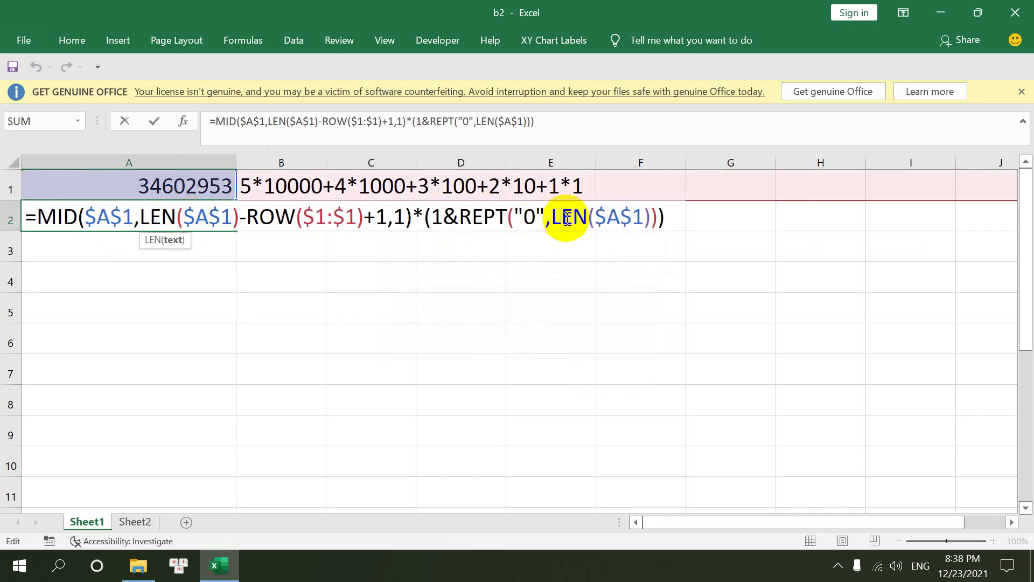
left_click(651, 221)
type("-")
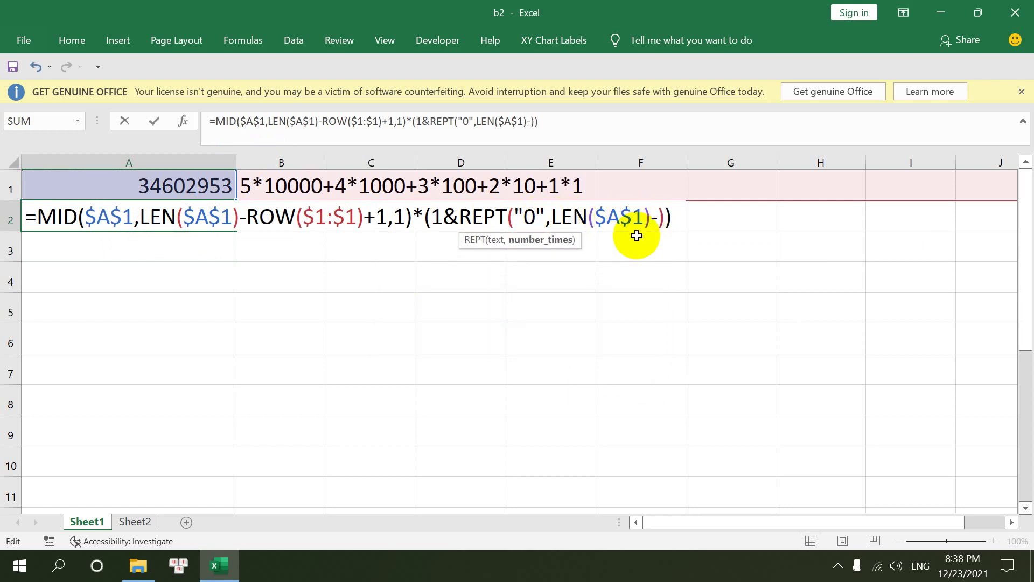
type("row(")
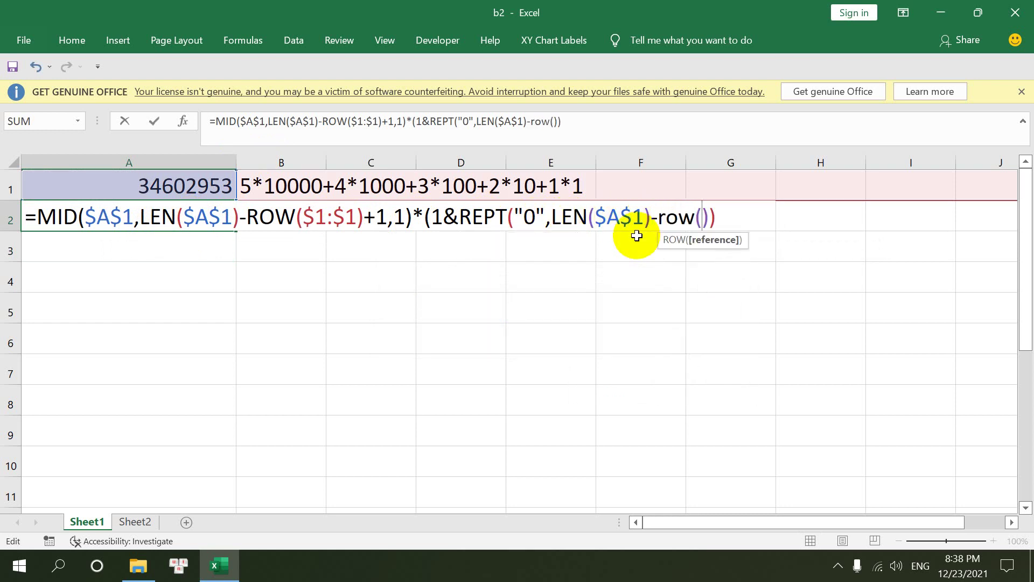
type("$1:")
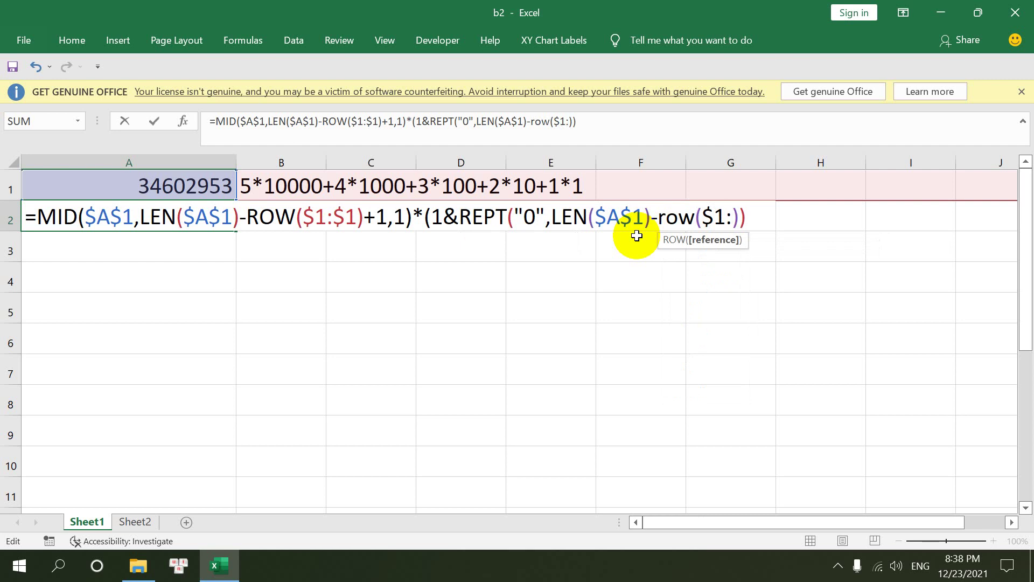
type("$1)")
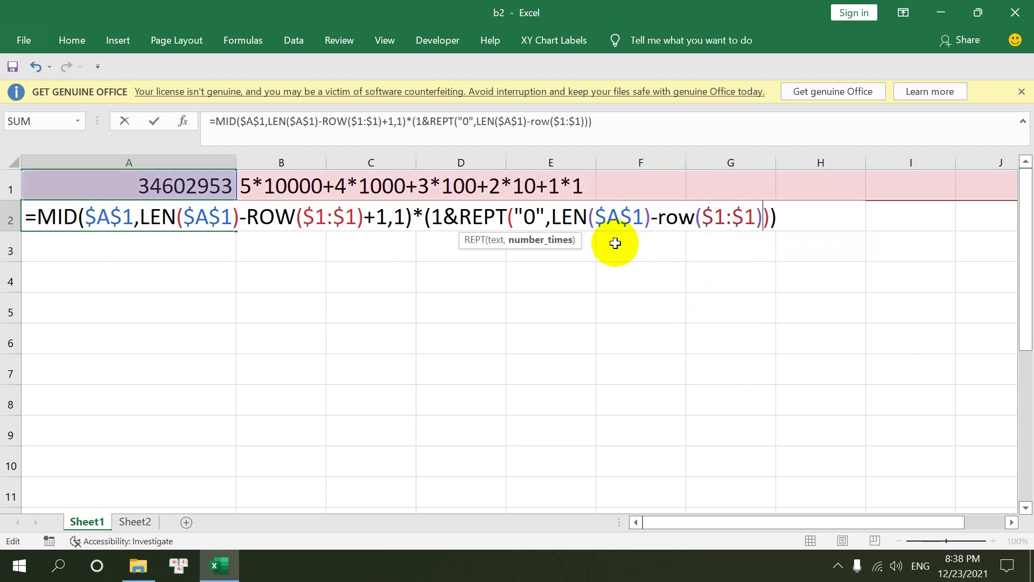
key("Return")
left_click(156, 216)
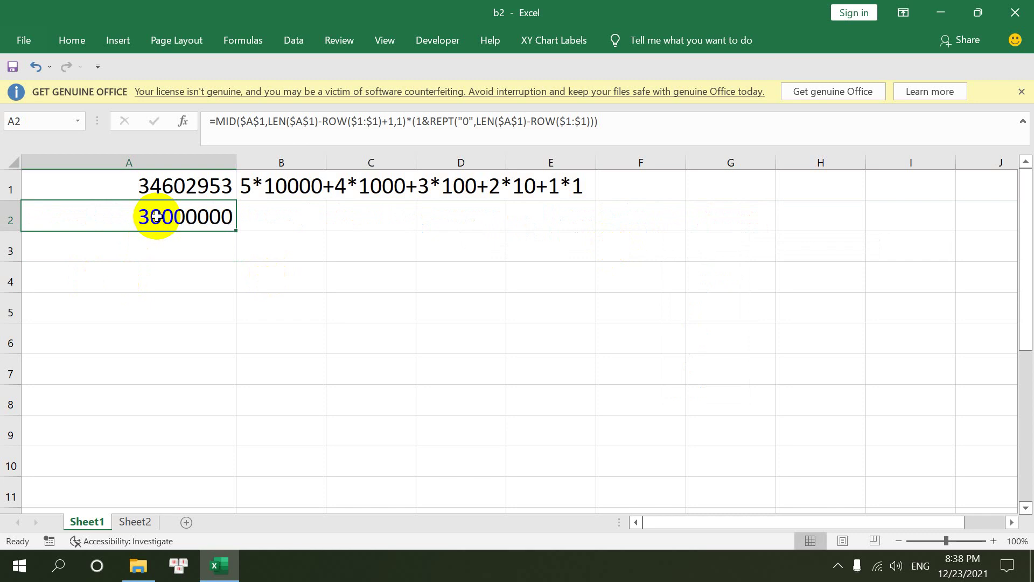
Change both ROW ranges to $1:$8 and wrap A2 in SUM as an array formula, returning 35920643
double_click(156, 216)
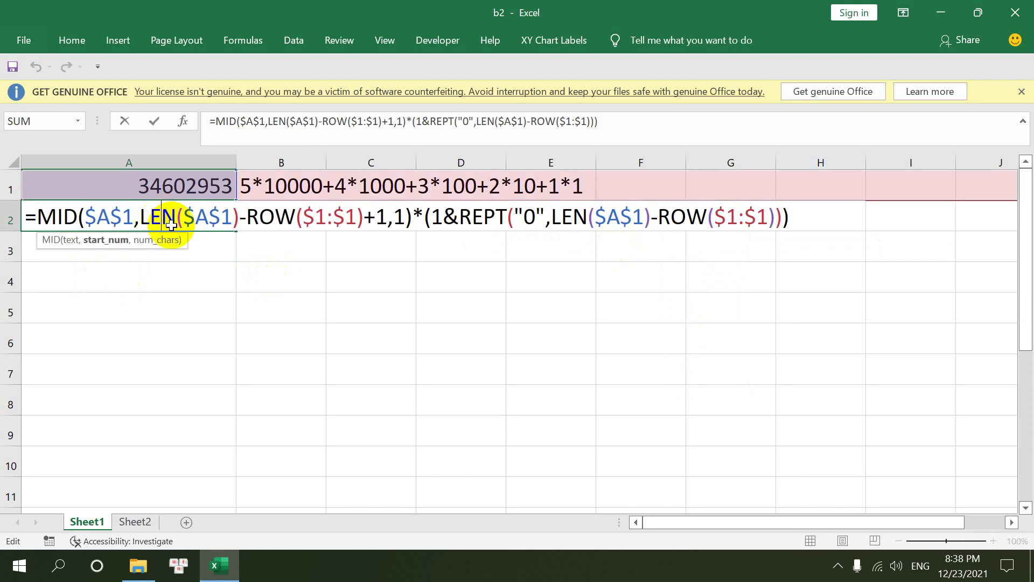
double_click(351, 218)
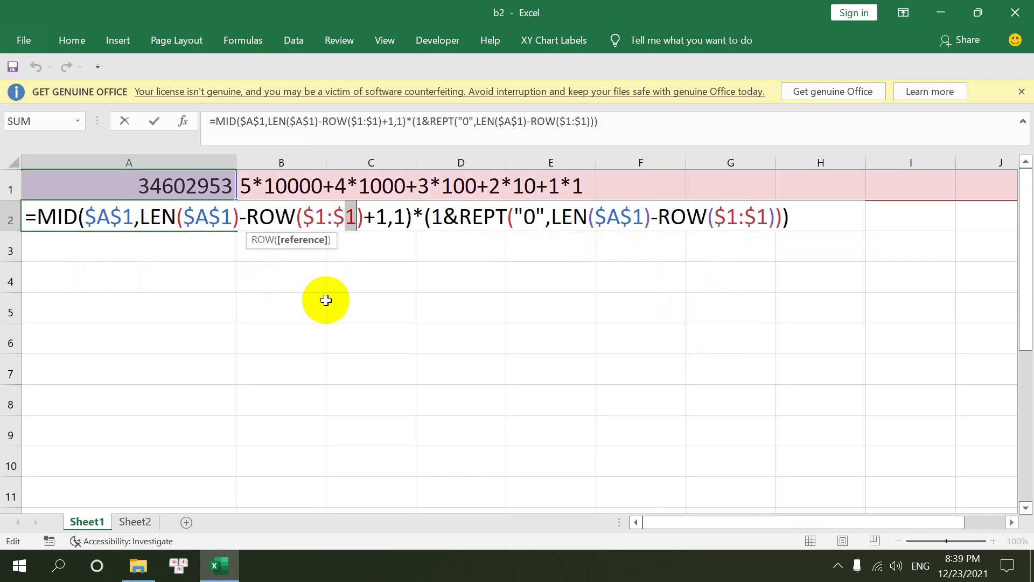
type("8")
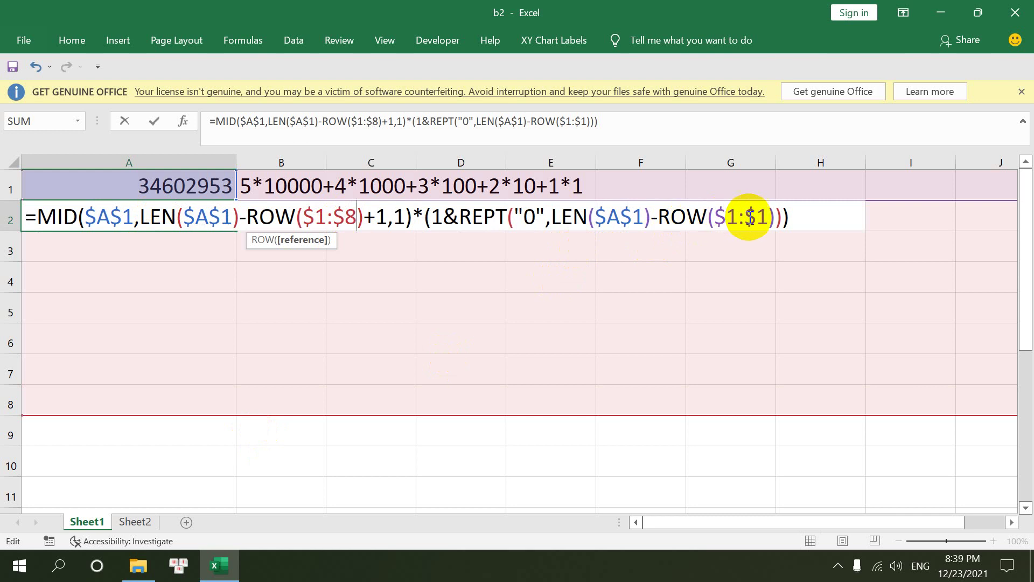
double_click(762, 216)
type("8")
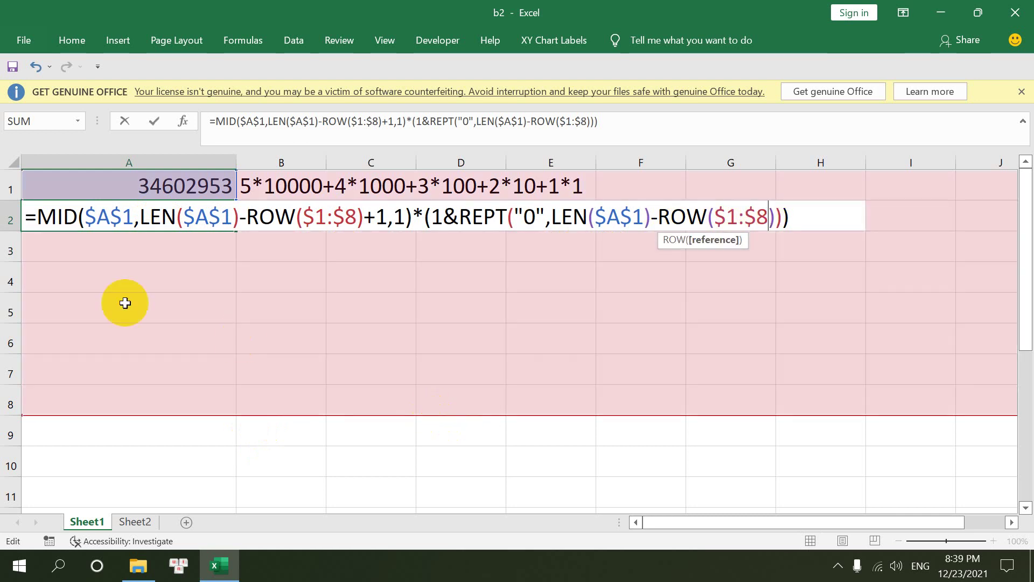
left_click(40, 218)
type("s")
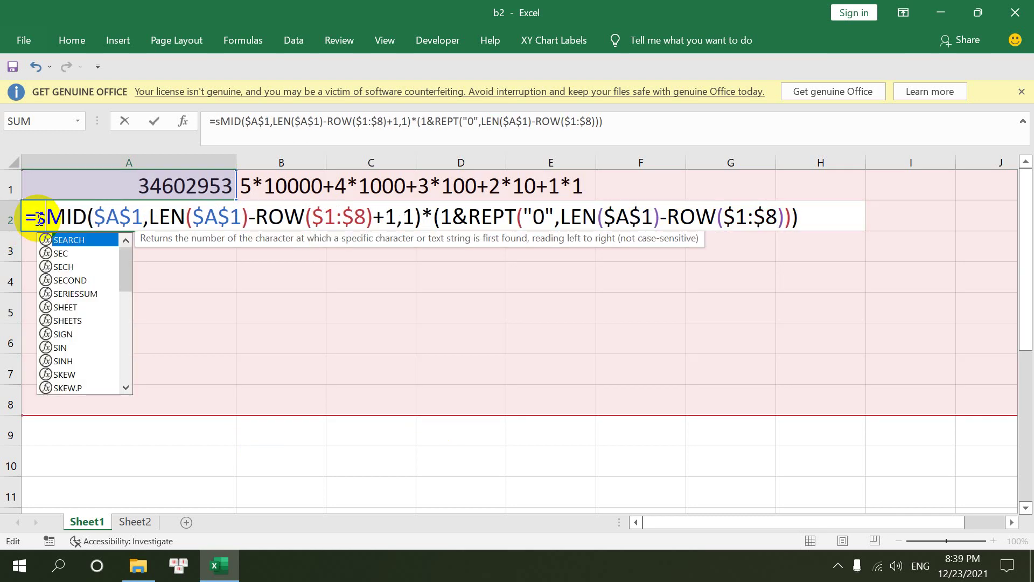
type("um(")
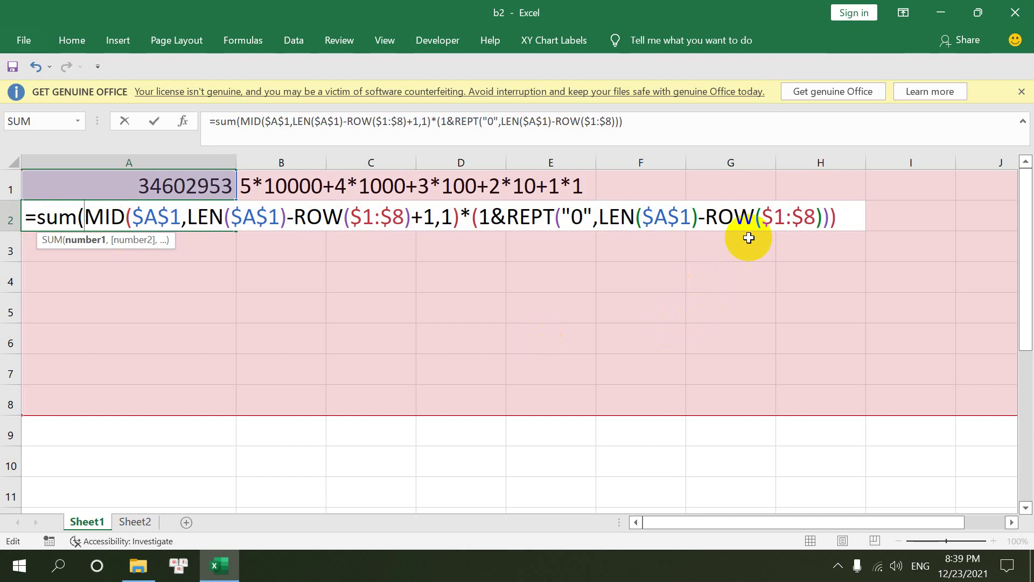
left_click(837, 216)
type(")")
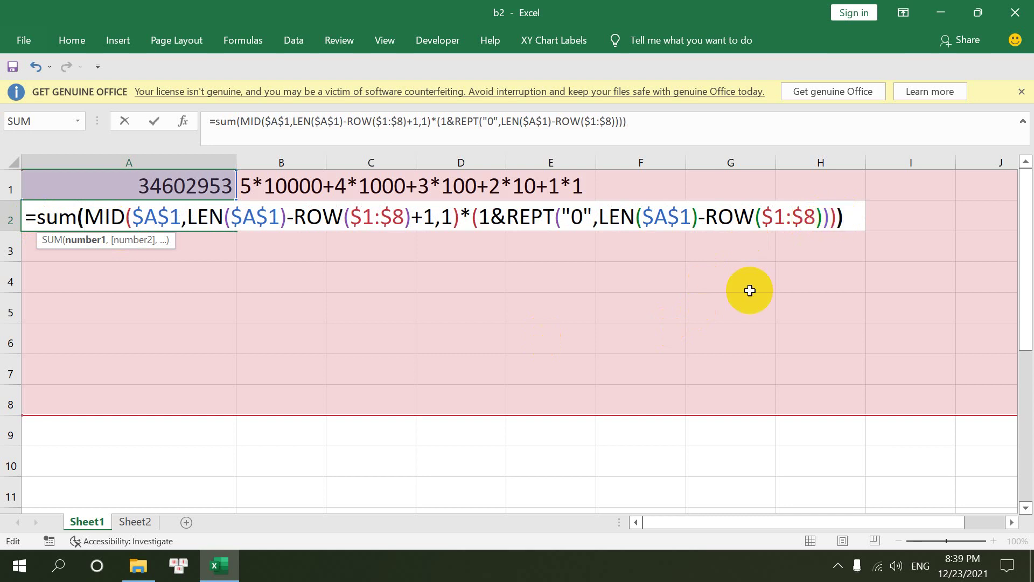
key("ctrl+shift+Return")
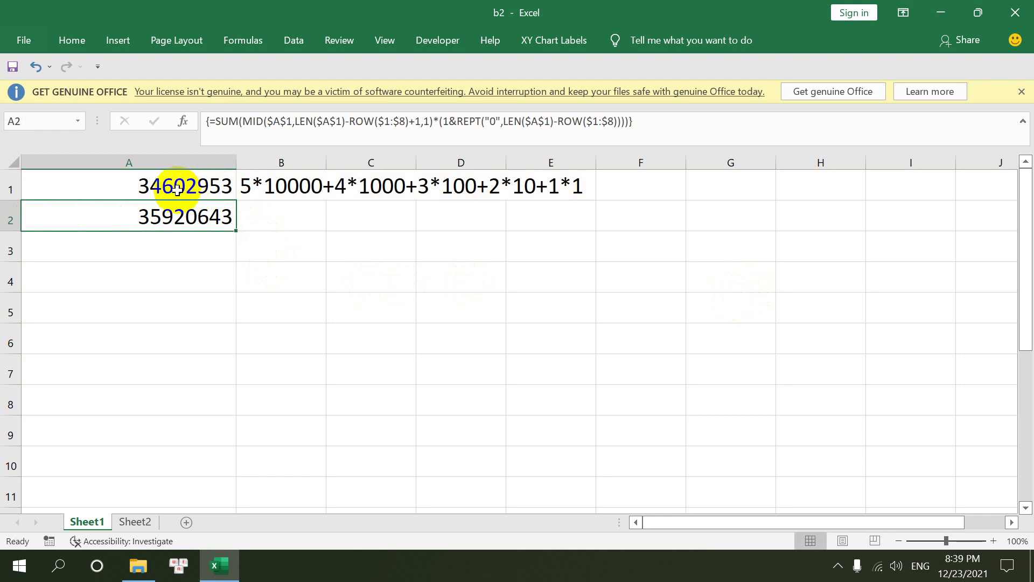
Store A2's formula as text and enter the text $1:$8 in A3
double_click(133, 215)
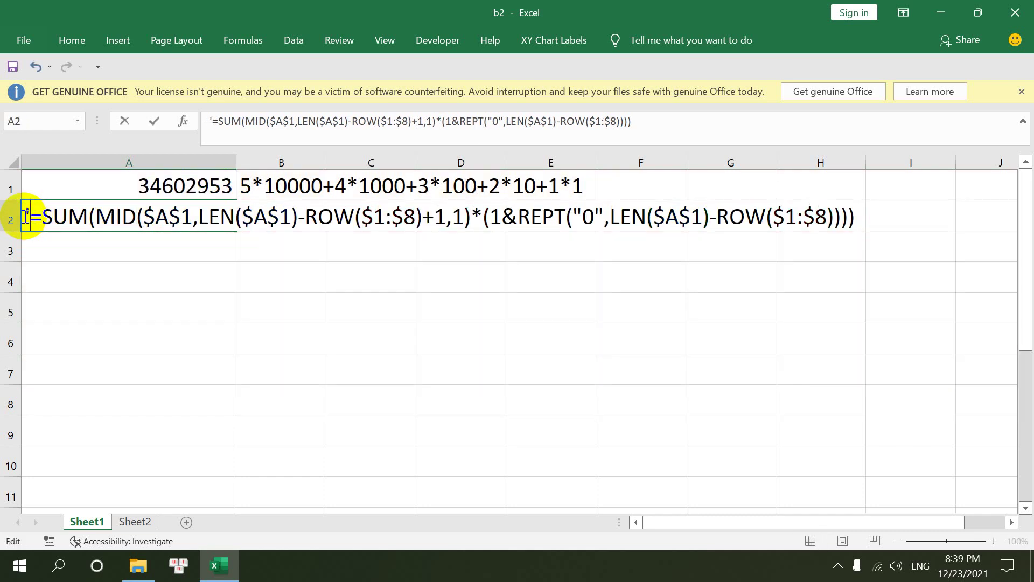
key("Return")
double_click(24, 216)
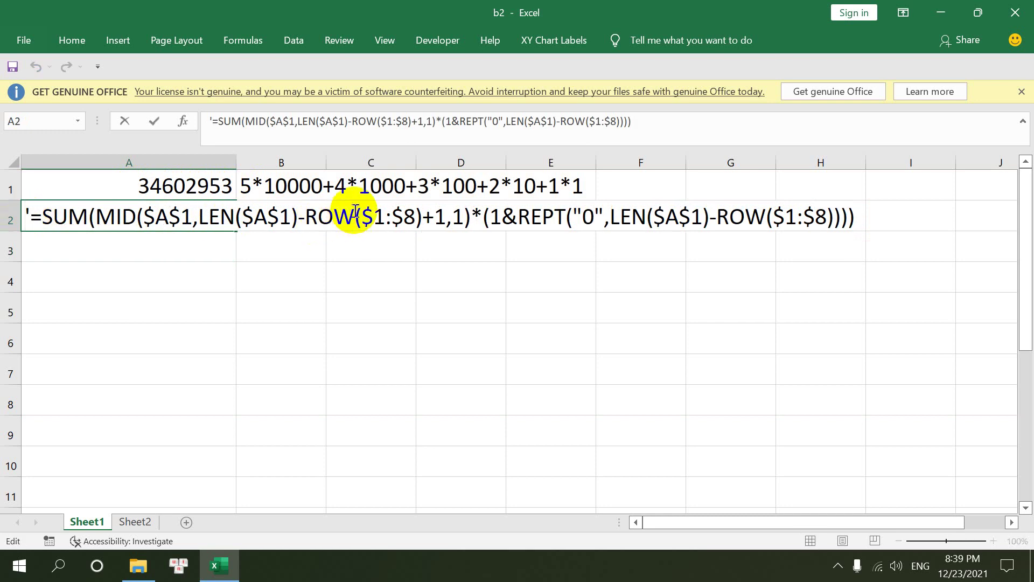
left_click_drag(360, 216, 418, 216)
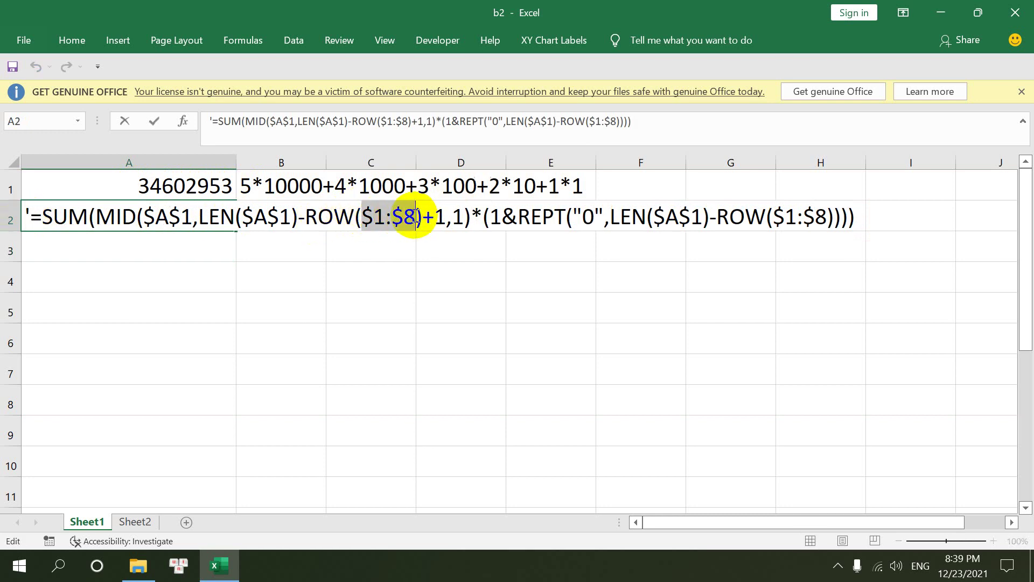
key("Return")
type("'")
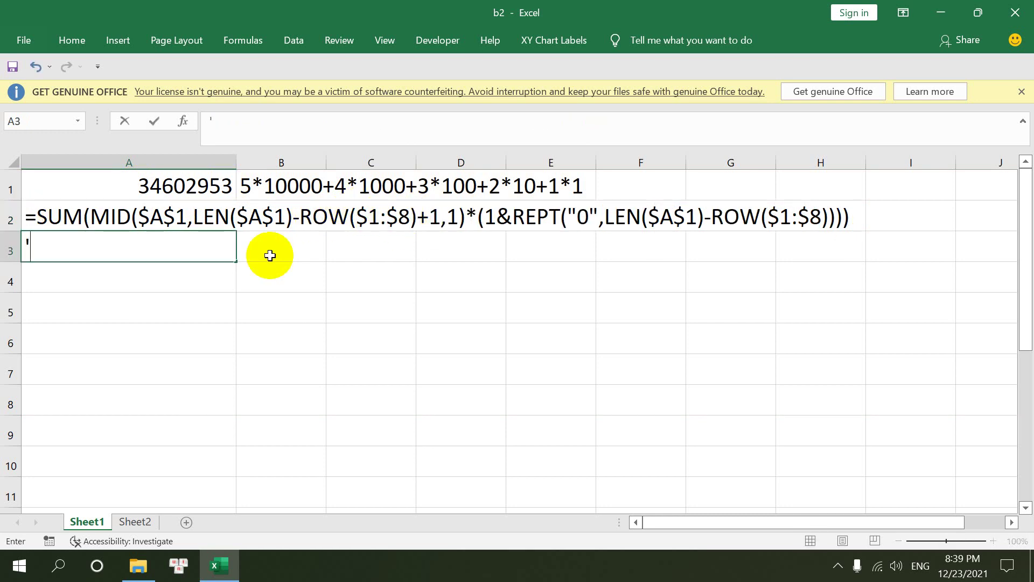
type("=")
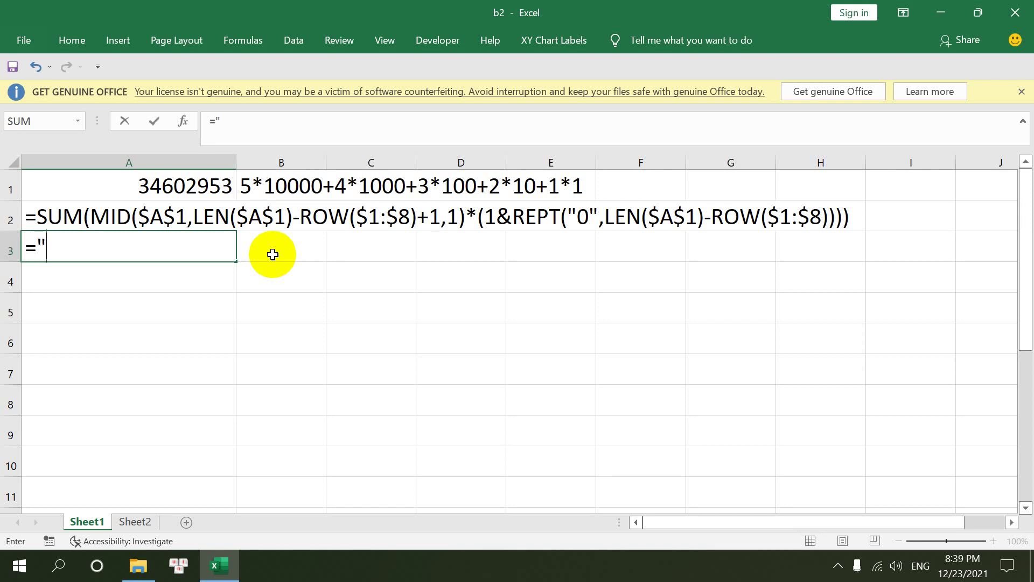
type("$1:$8")
key("Return")
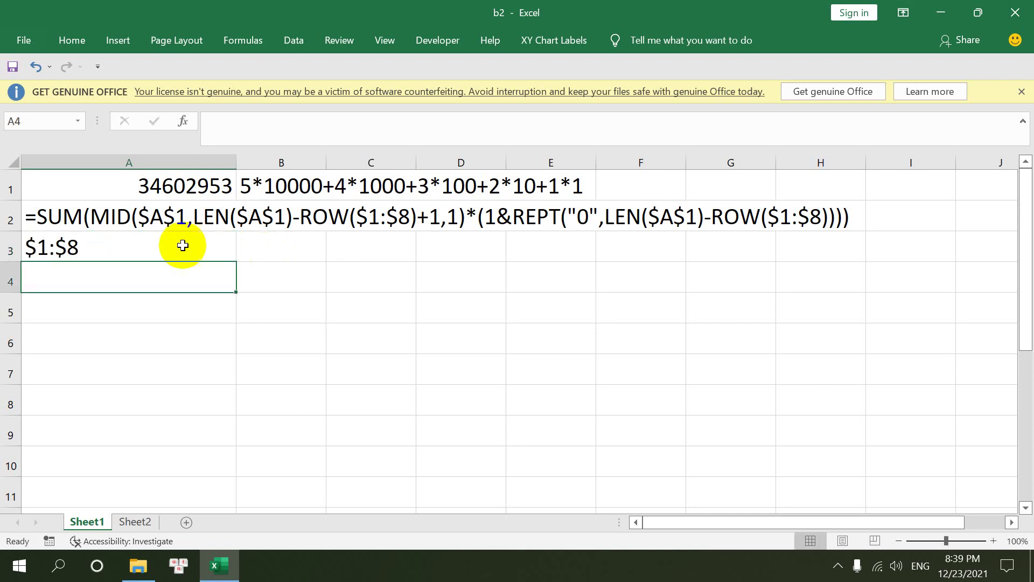
Rewrite A3 as a formula joining "$1:$" with 8
left_click(131, 245)
double_click(121, 246)
double_click(95, 248)
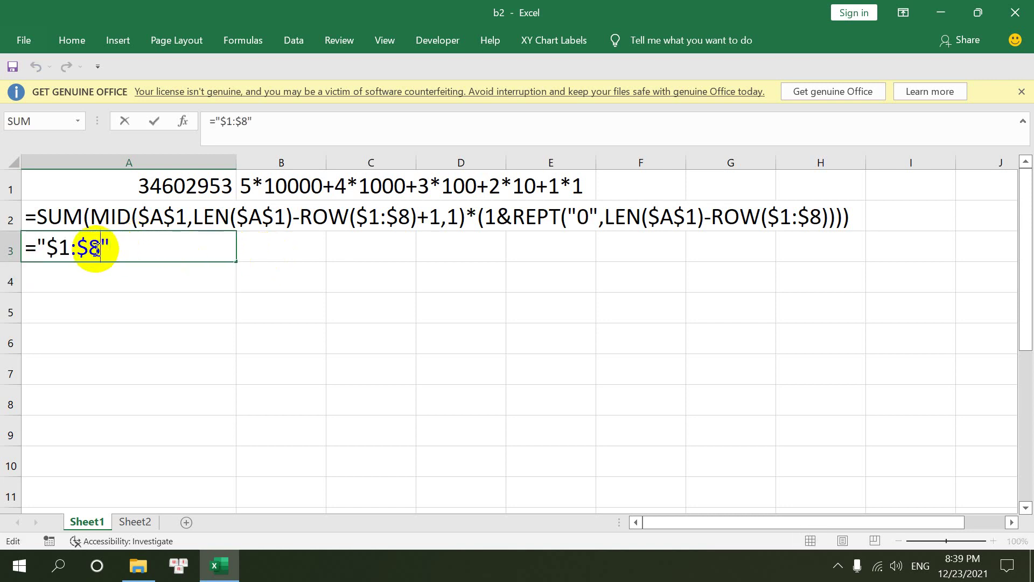
left_click_drag(89, 248, 64, 253)
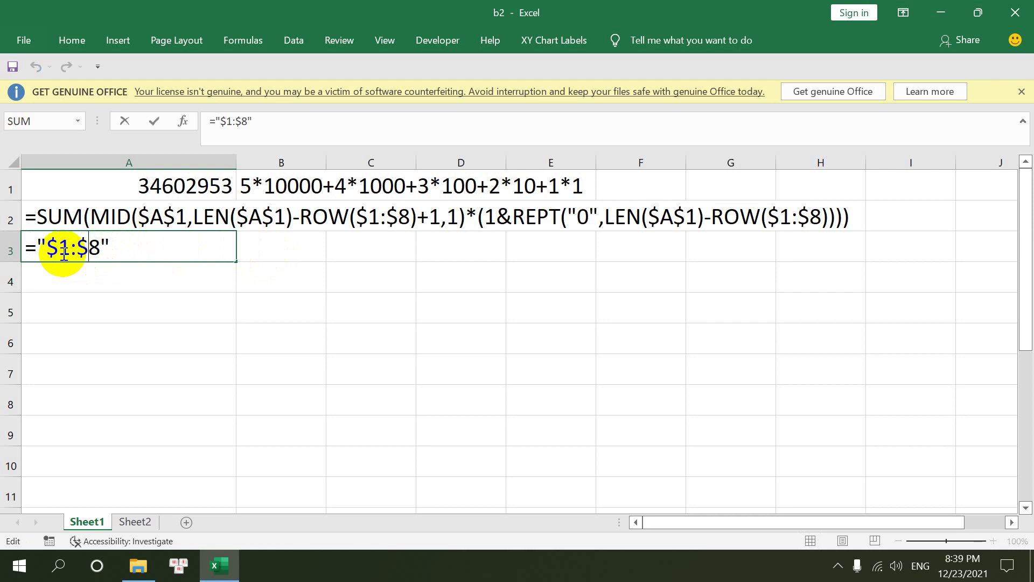
type("\"\"&")
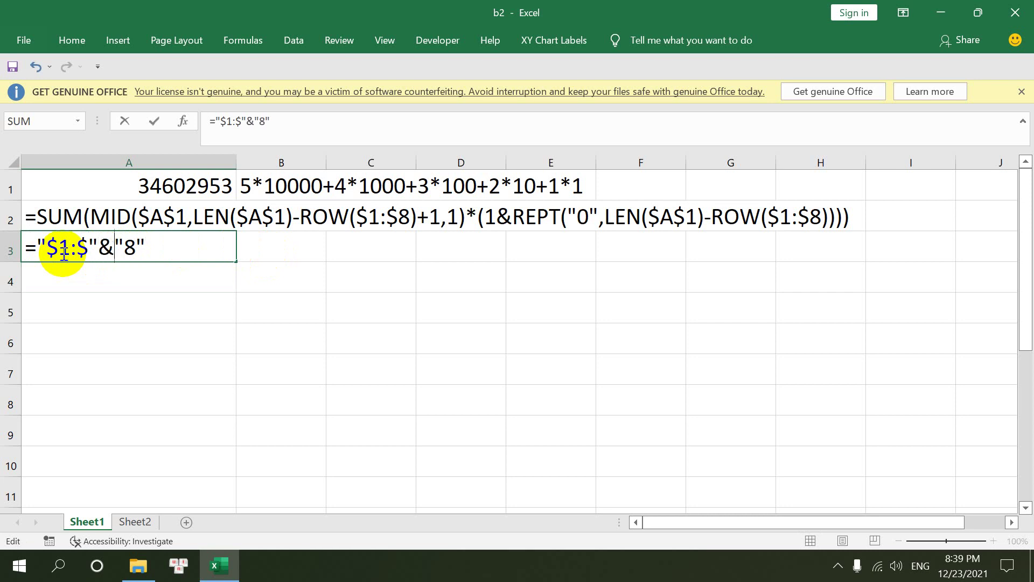
key("Return")
Replace the hard-coded 8 so A3 reads ="$1:$"&LEN($A$1)
left_click(63, 253)
double_click(54, 248)
key("BackSpace")
key("BackSpace")
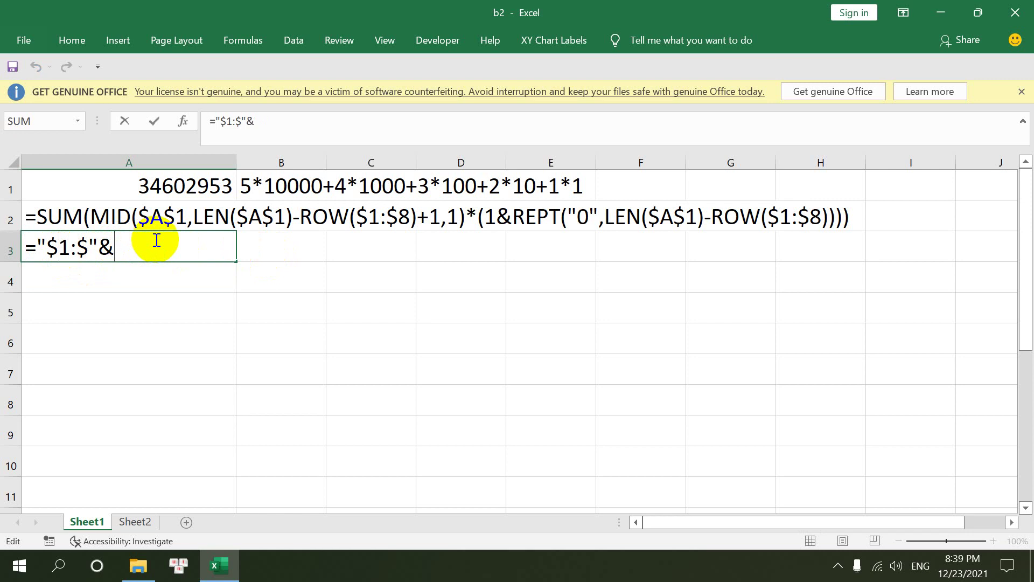
type("len(")
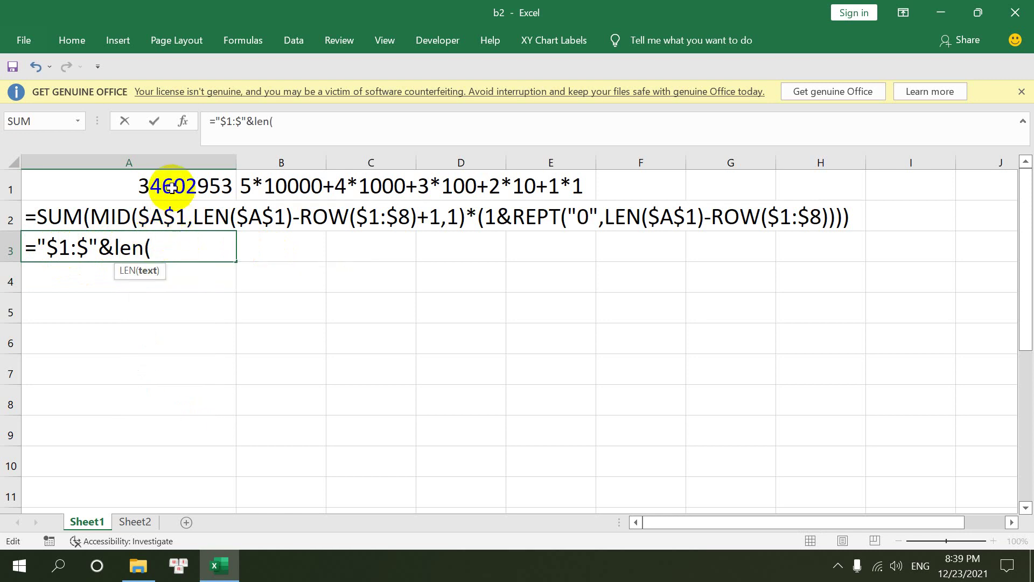
left_click(170, 186)
key("F4")
type(")")
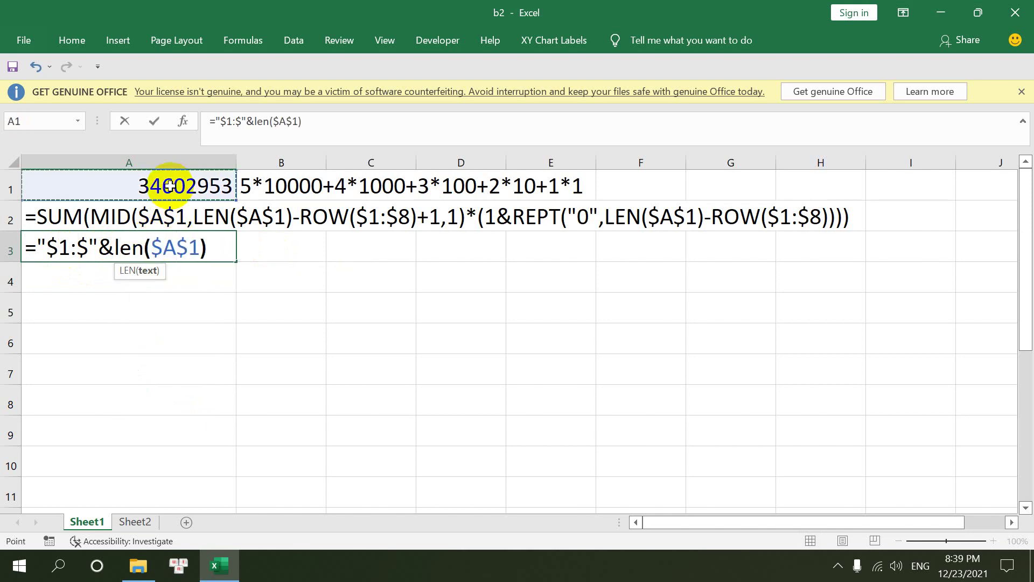
key("Return")
double_click(39, 246)
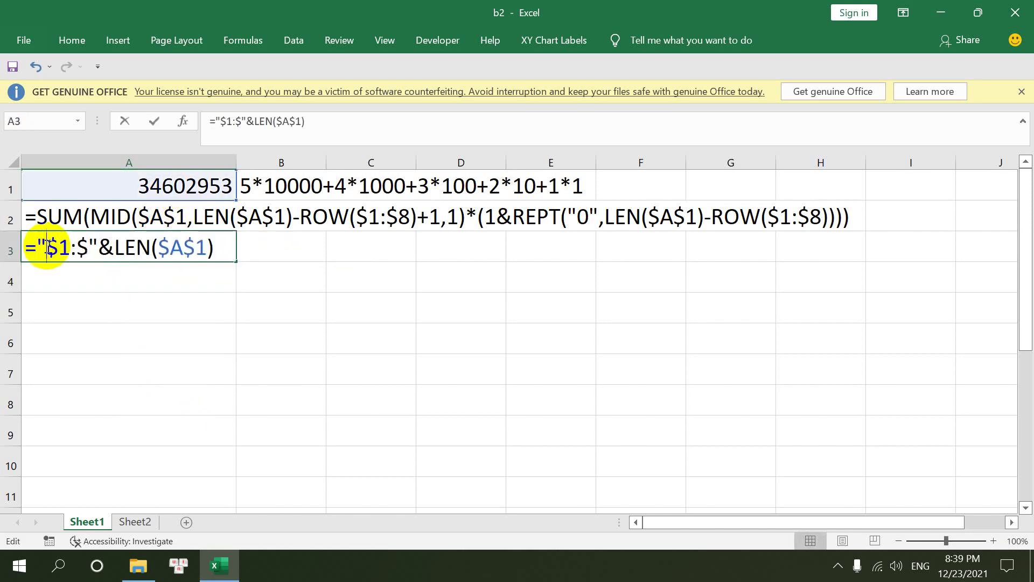
Wrap A3's formula in INDIRECT, giving =INDIRECT("$1:$"&LEN($A$1))
type("i")
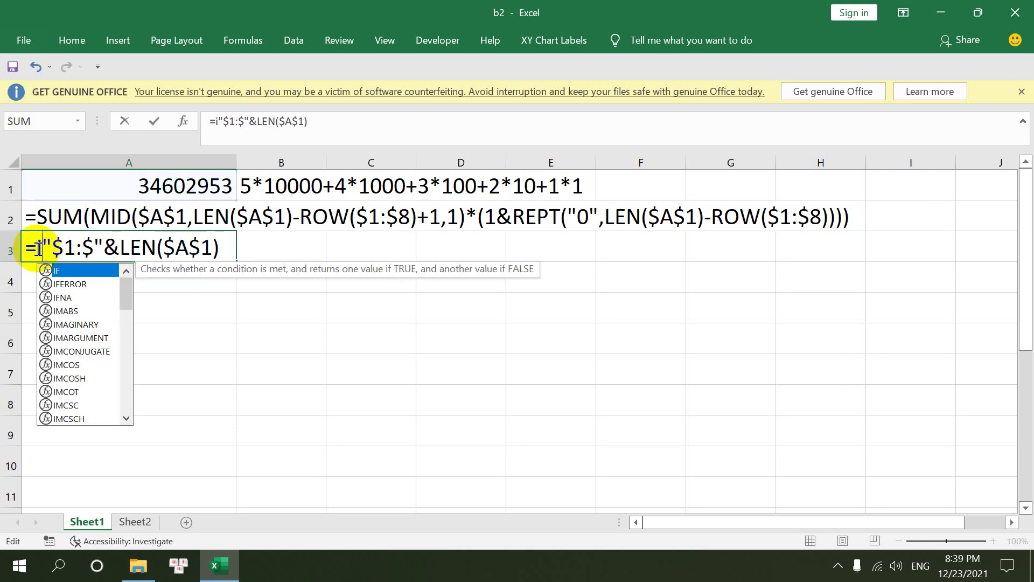
type("n")
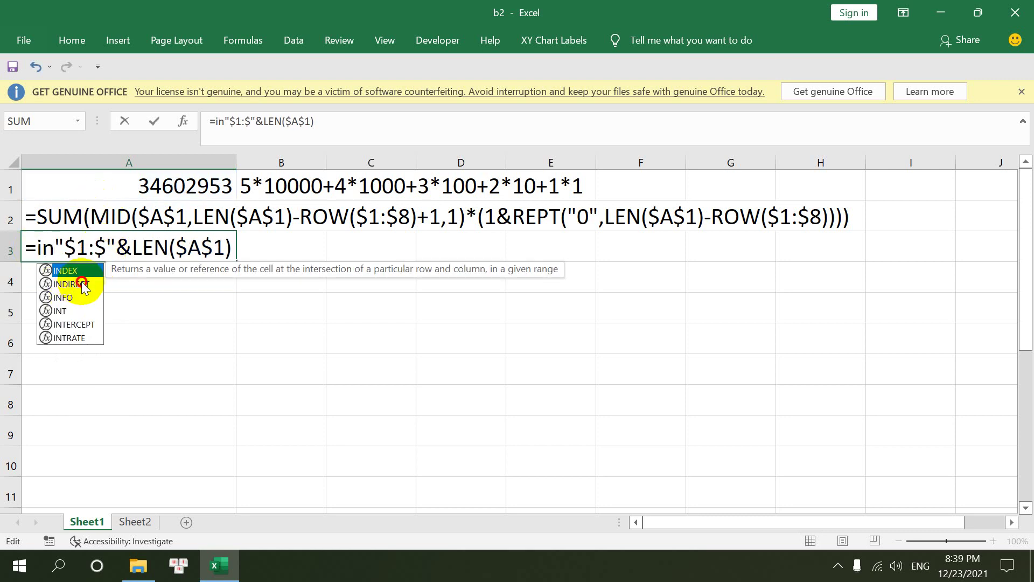
double_click(71, 284)
left_click(312, 248)
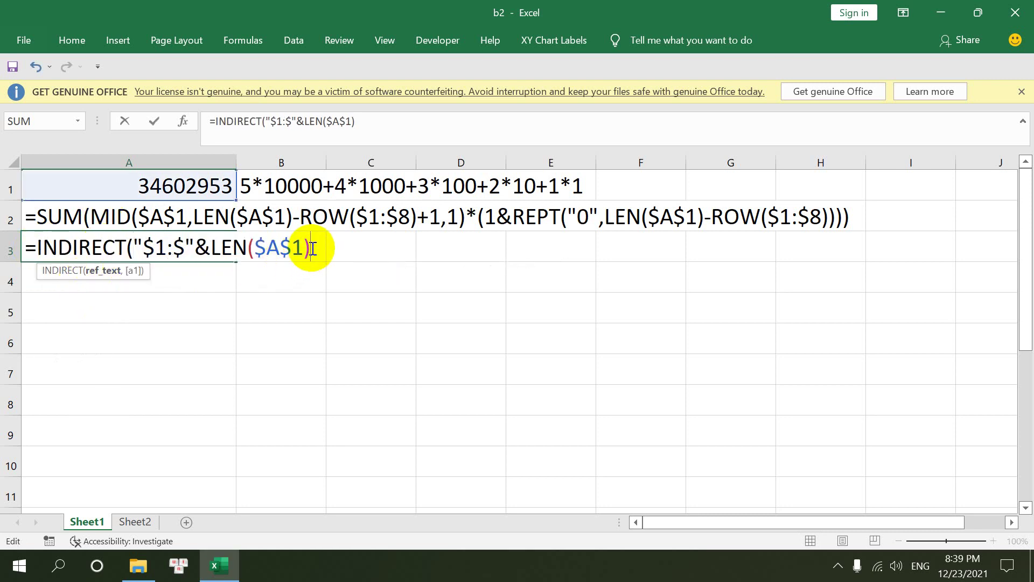
type(")")
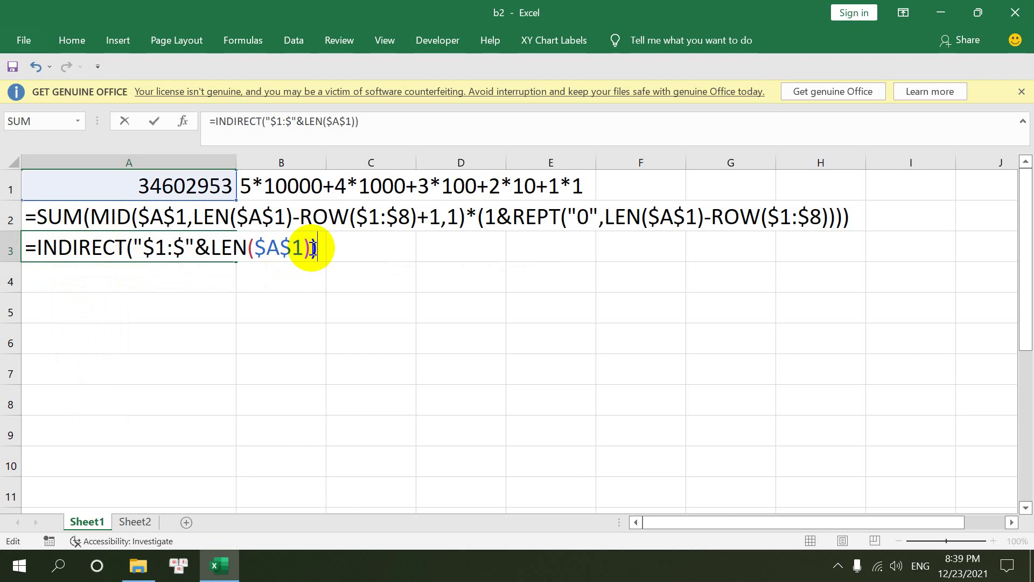
key("ctrl+shift+Return")
Dismiss the circular-reference warning and copy the INDIRECT expression from A3
double_click(126, 249)
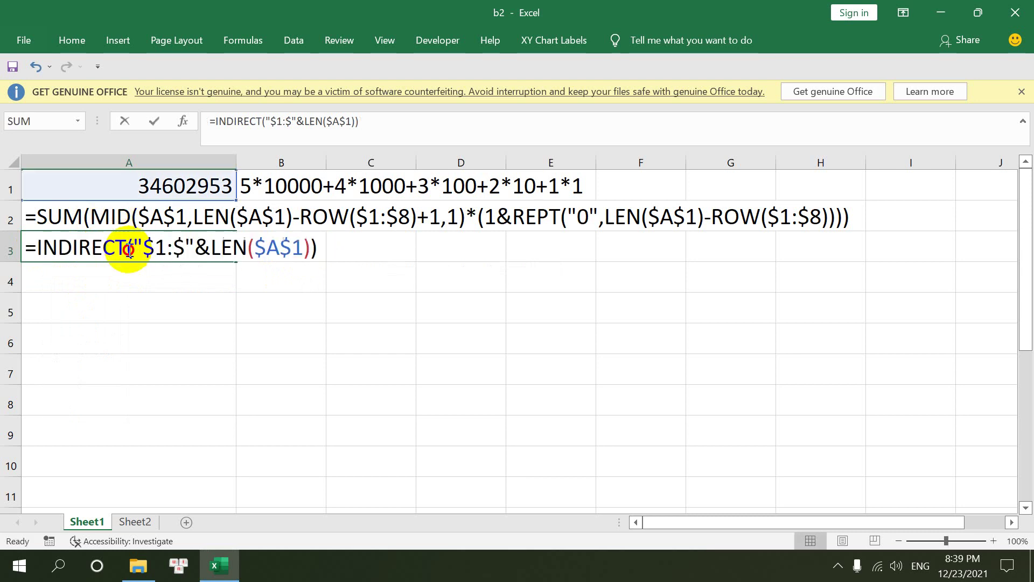
left_click_drag(35, 247, 317, 253)
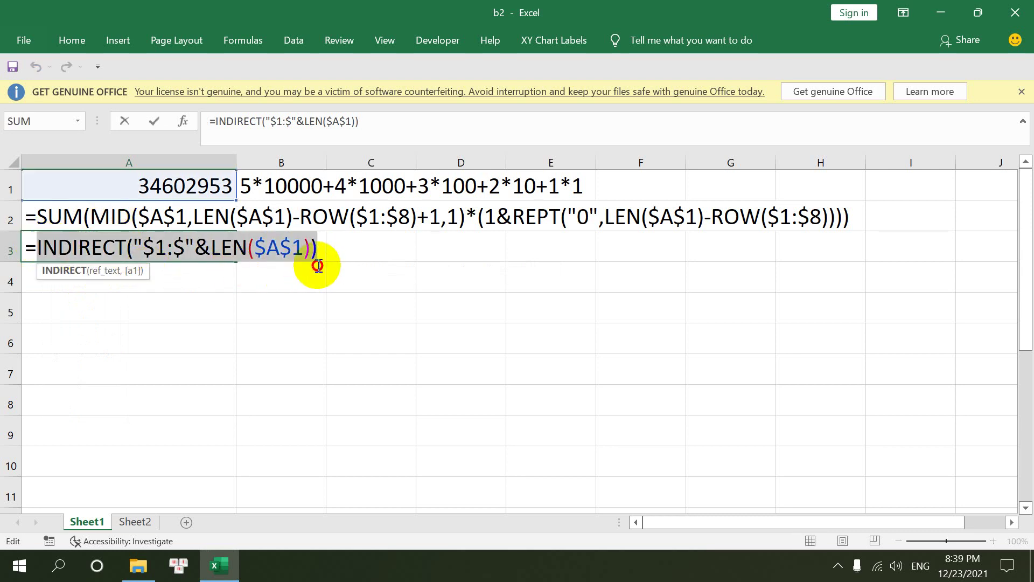
key("ctrl+shift+Return")
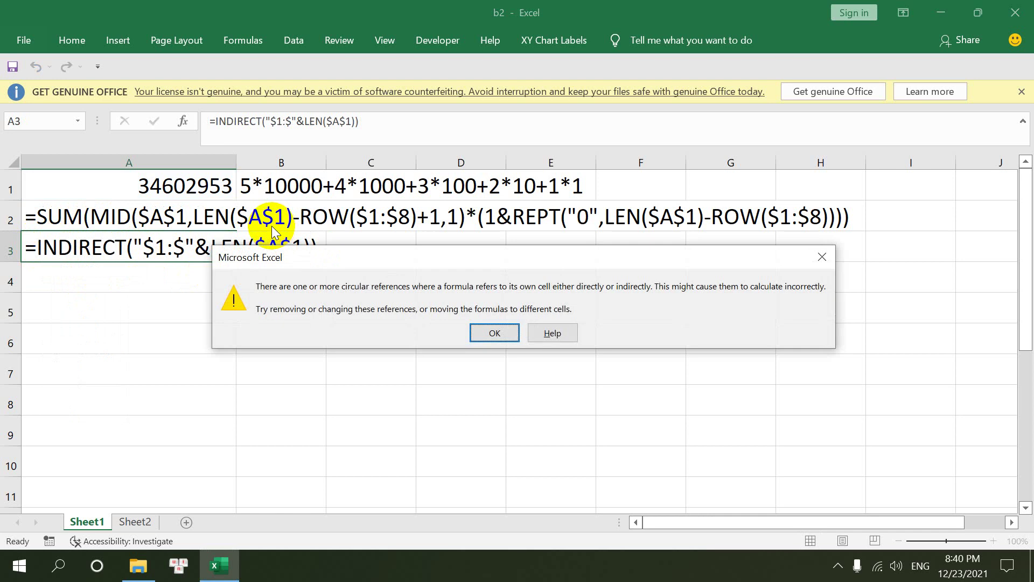
key("Return")
double_click(161, 248)
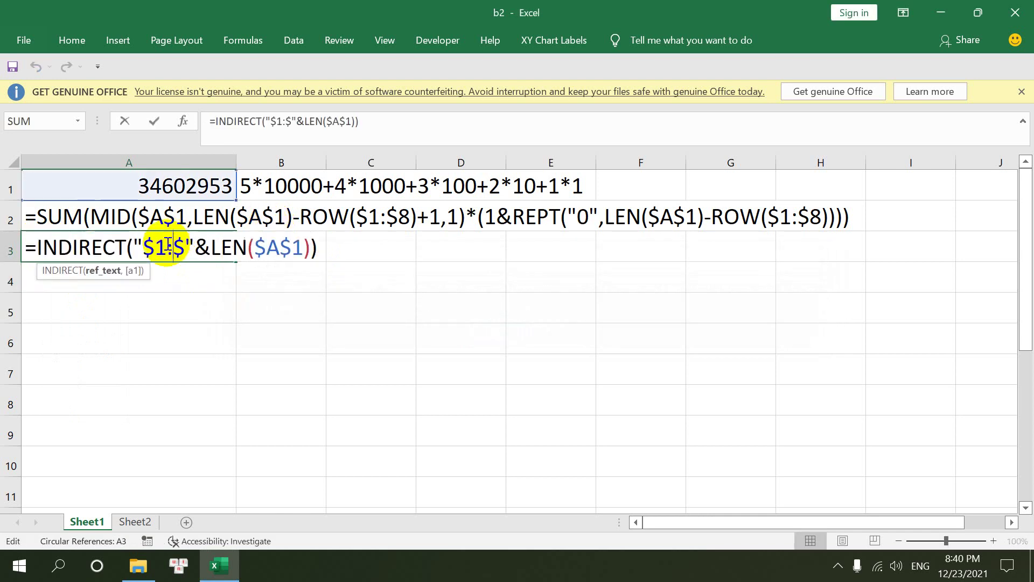
left_click_drag(35, 248, 298, 283)
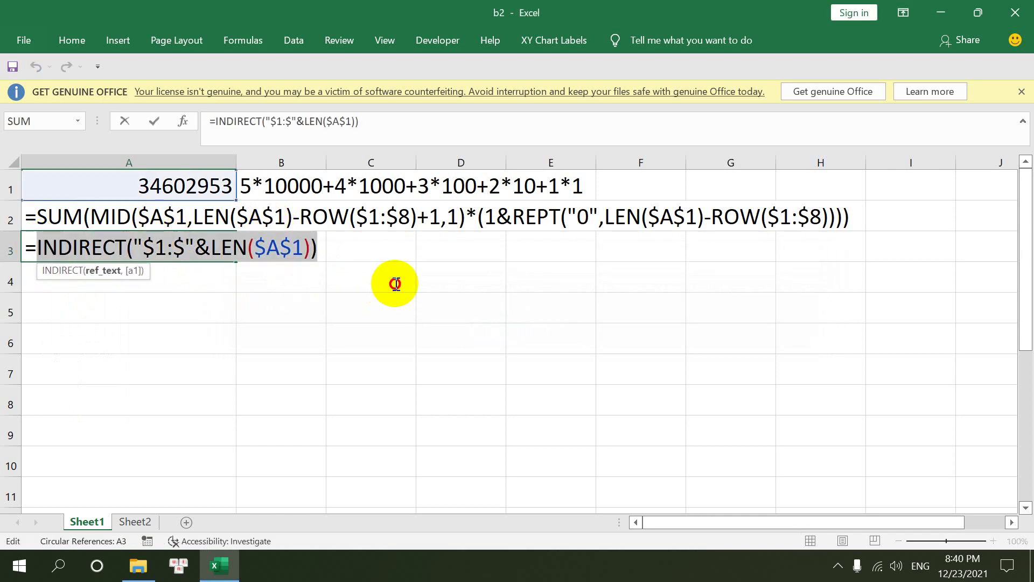
key("Escape")
Paste the INDIRECT expression over both $1:$8 ranges in A2 as an array formula, then clear A3
left_click(105, 218)
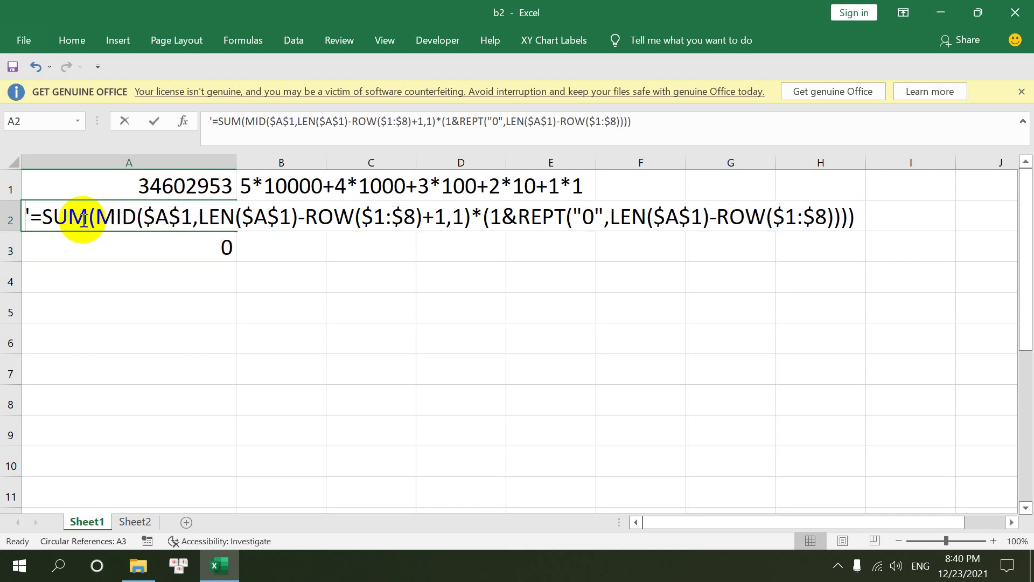
double_click(34, 219)
key("BackSpace")
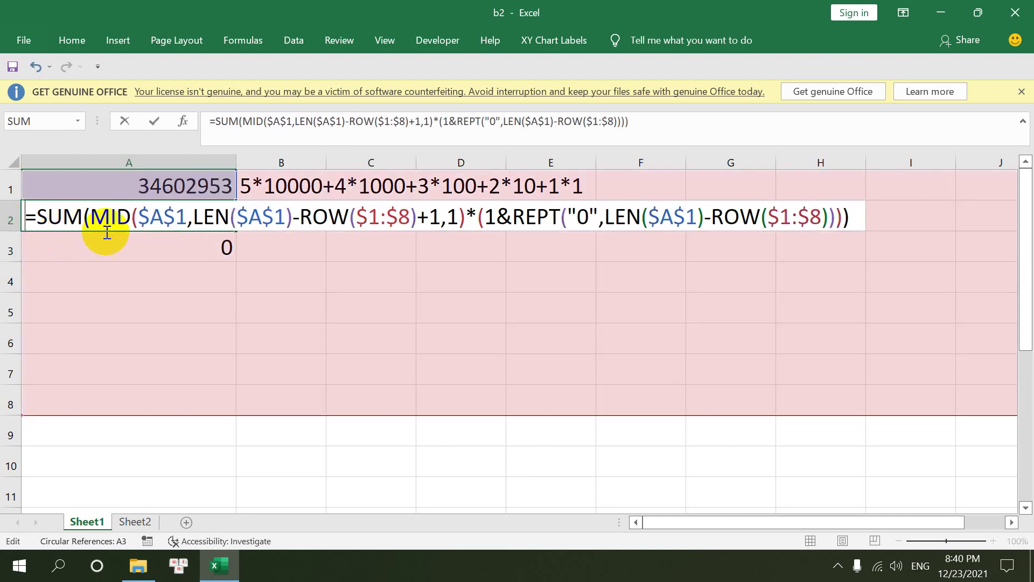
left_click_drag(356, 218, 410, 218)
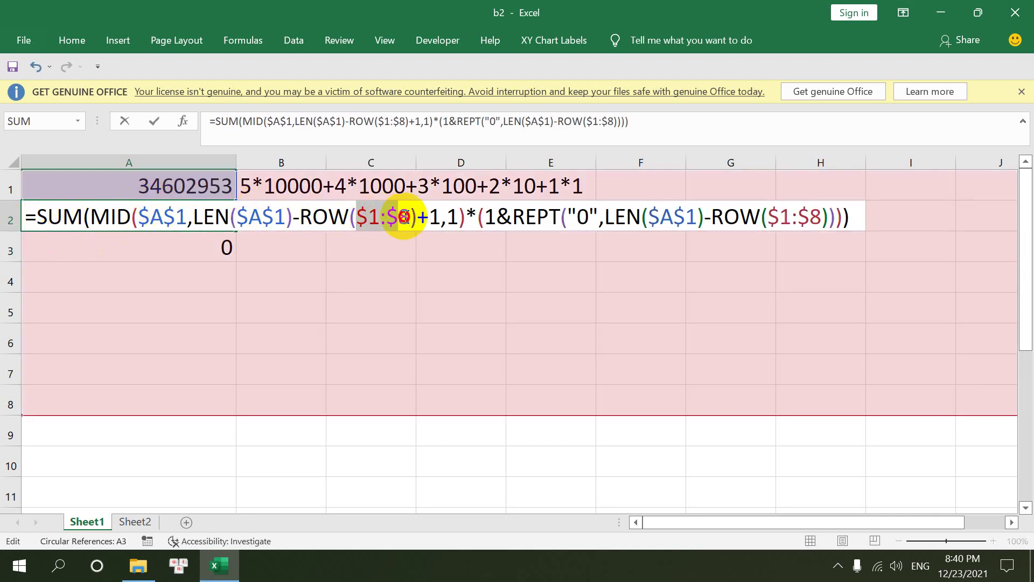
key("ctrl+v")
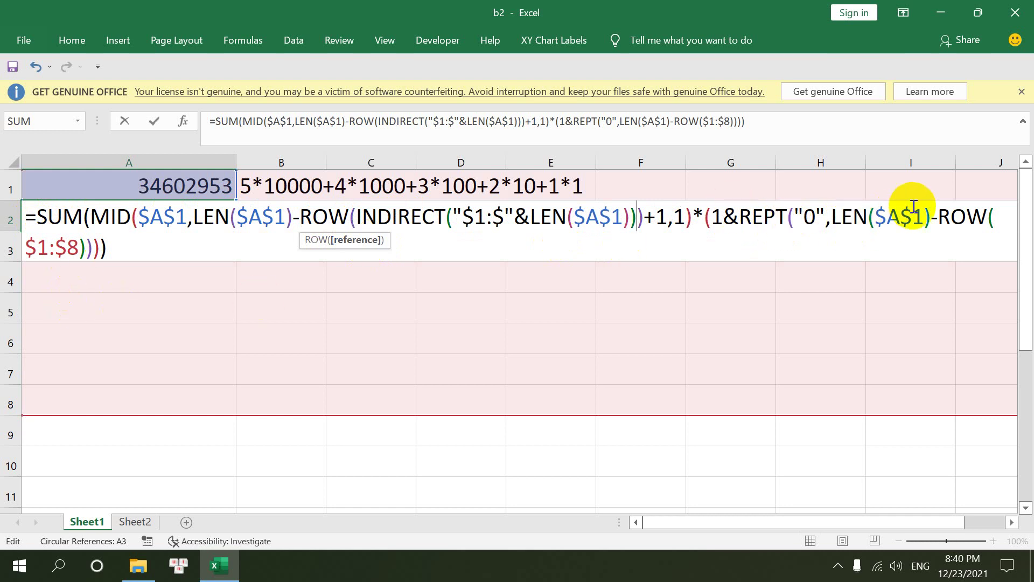
left_click_drag(79, 247, 33, 246)
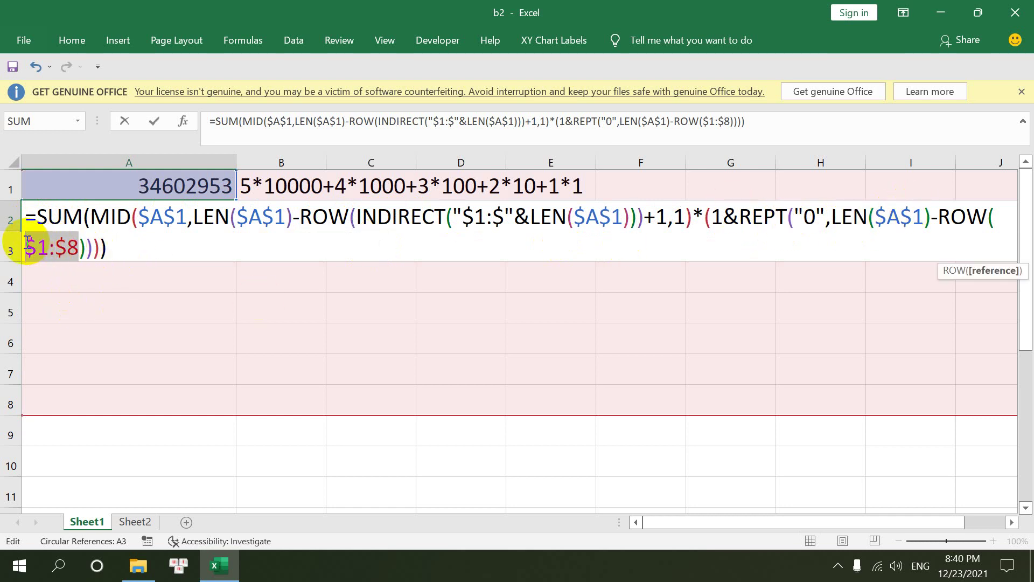
key("ctrl+v")
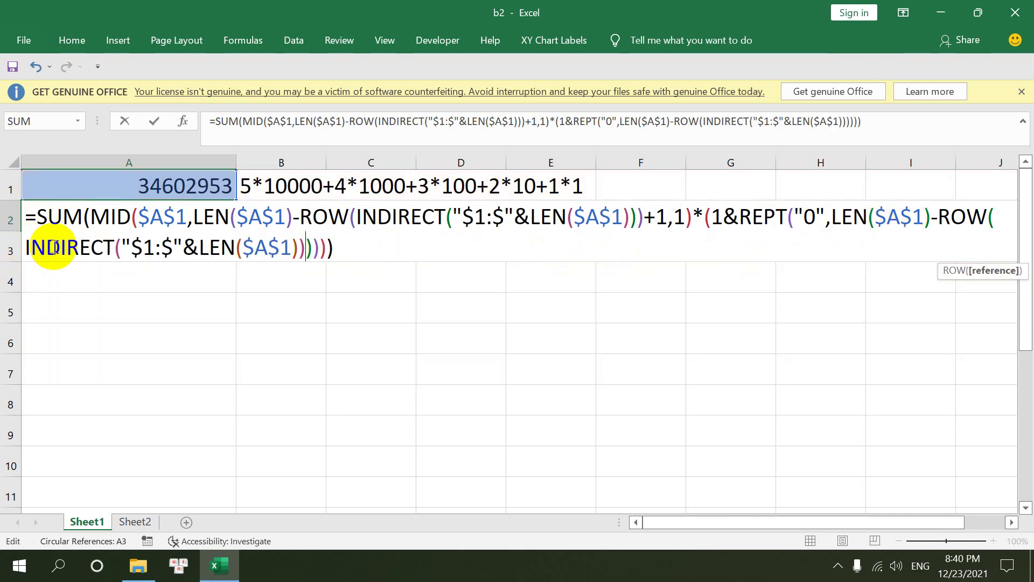
key("ctrl+shift+Return")
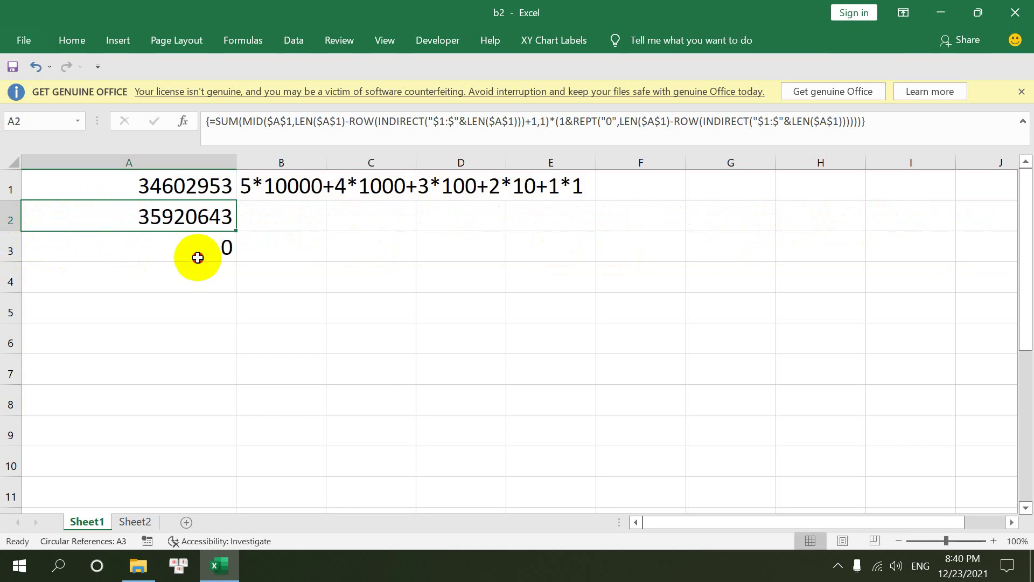
left_click(198, 261)
key("Delete")
Enter 4532178 in A1 to test the reversing formula
left_click(200, 186)
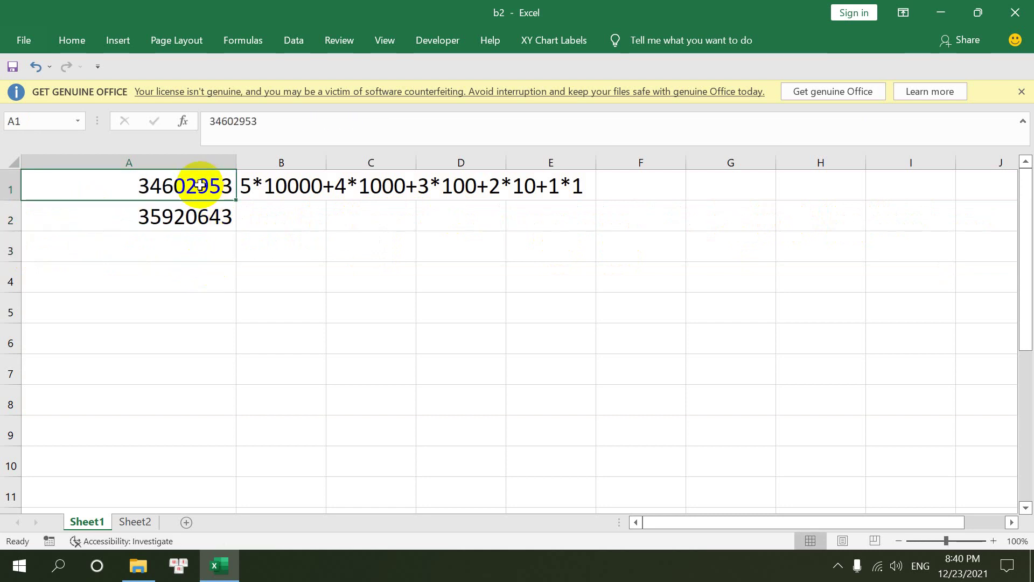
type("45321")
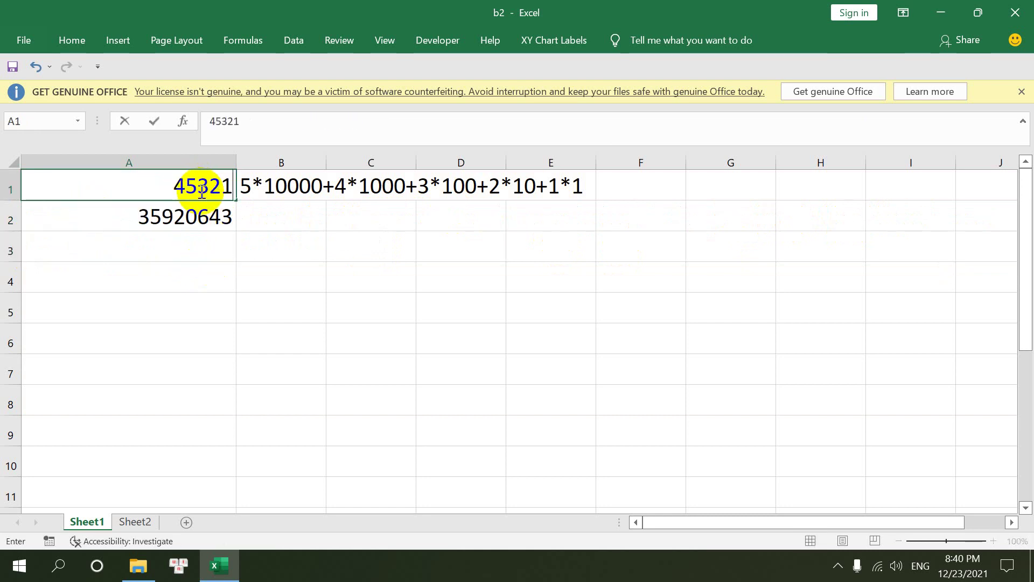
type("78")
key("Return")
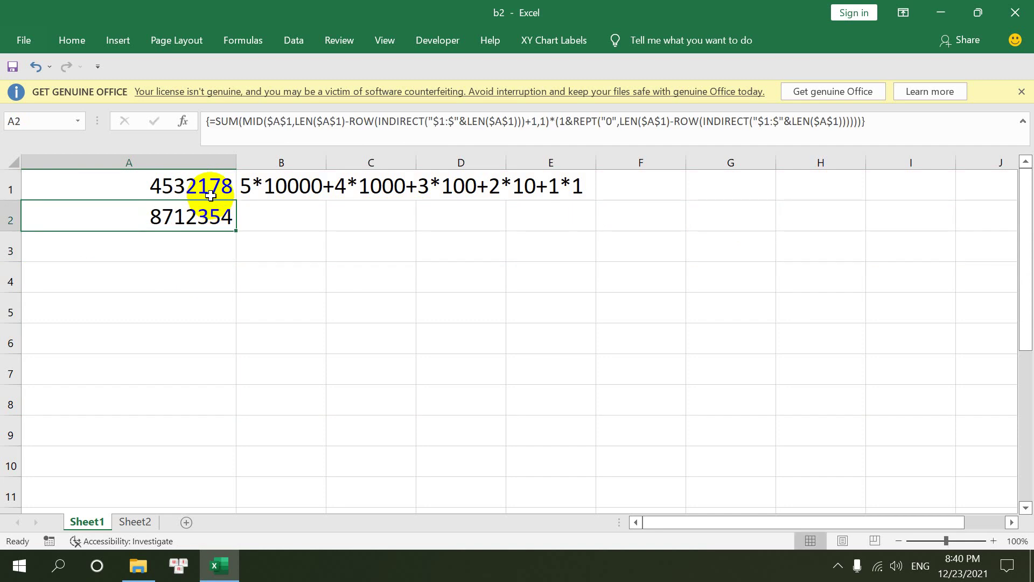
Enter 12345 in A1 and open A2's formula to review it
left_click(158, 192)
type("123")
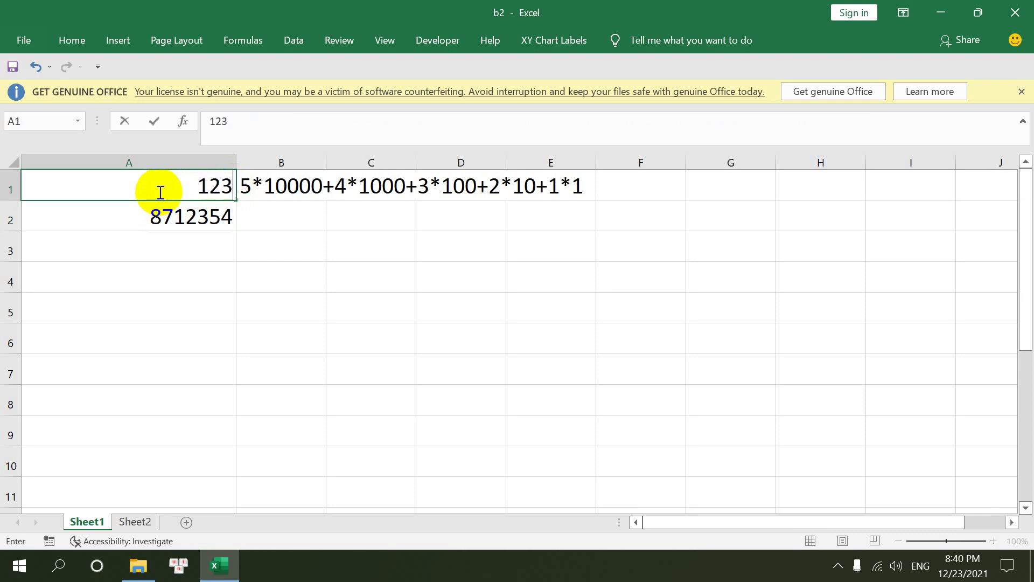
type("45")
key("Return")
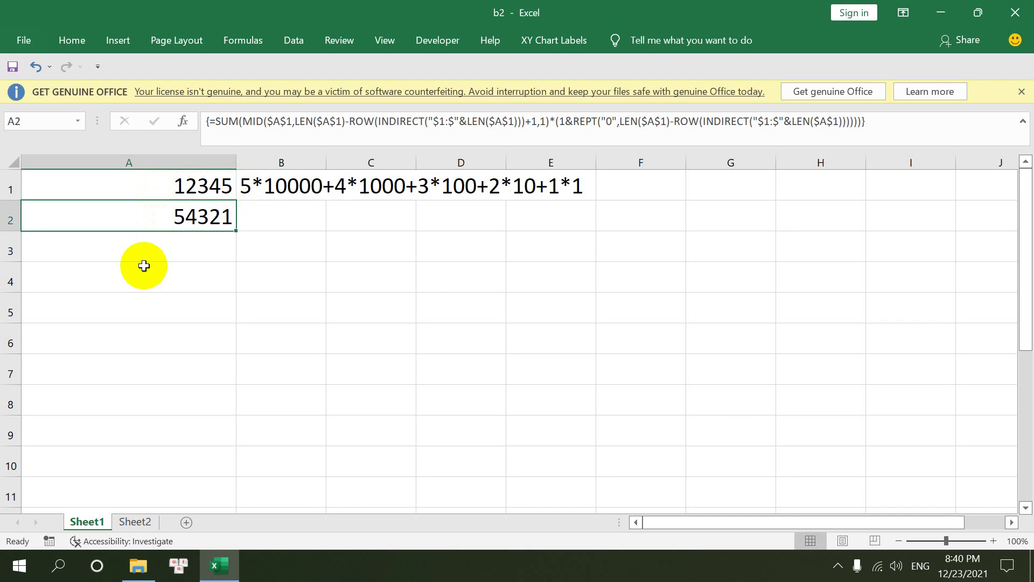
double_click(164, 222)
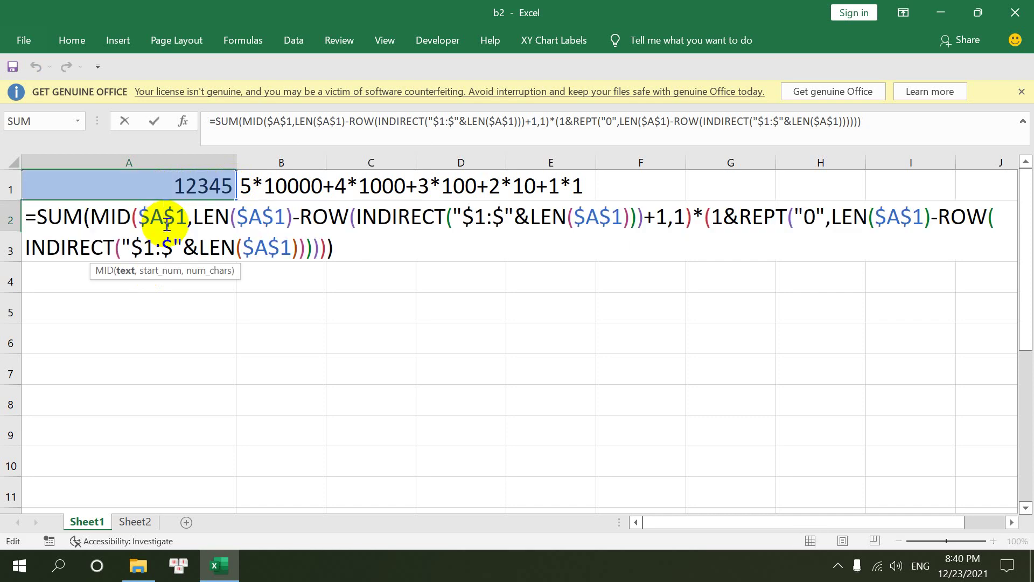